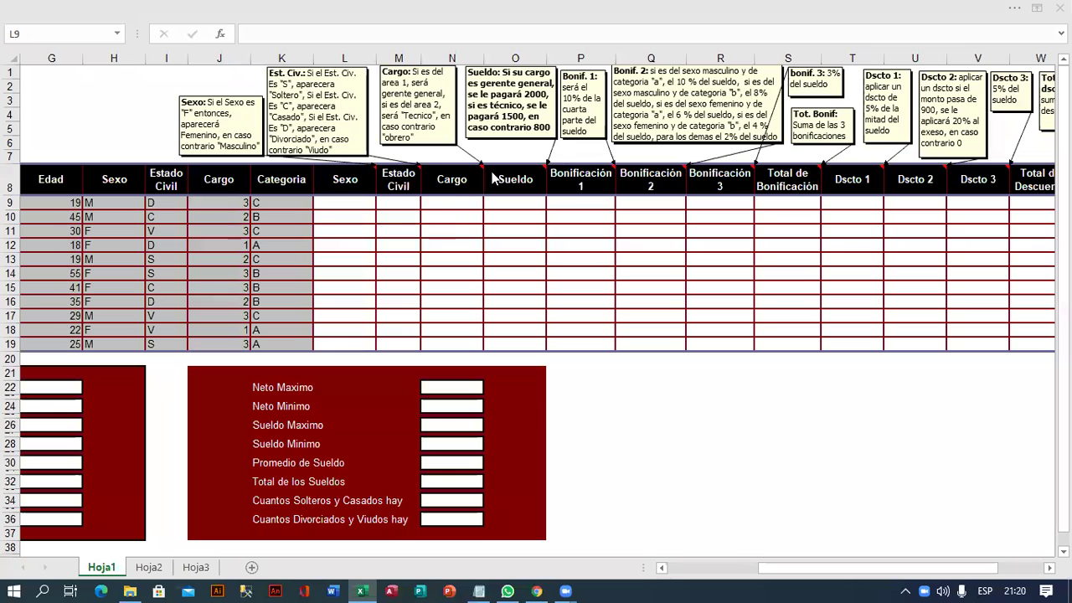
Enter =SI(H9="F","Femenino","Masculino") in L9
{"action": "left_click", "coordinate": [332, 202]}
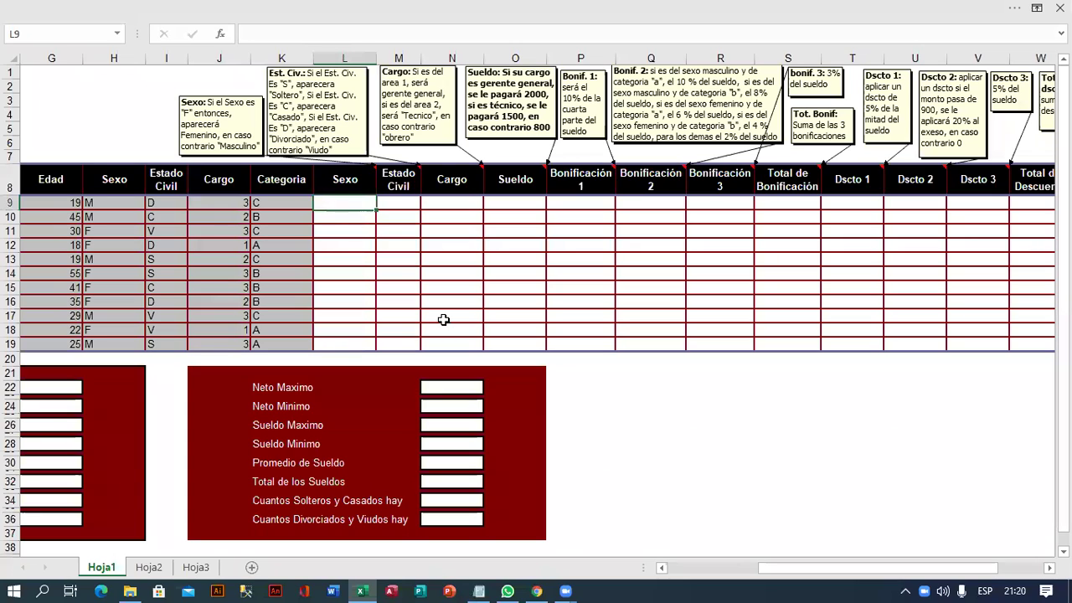
{"action": "type", "text": "=i"}
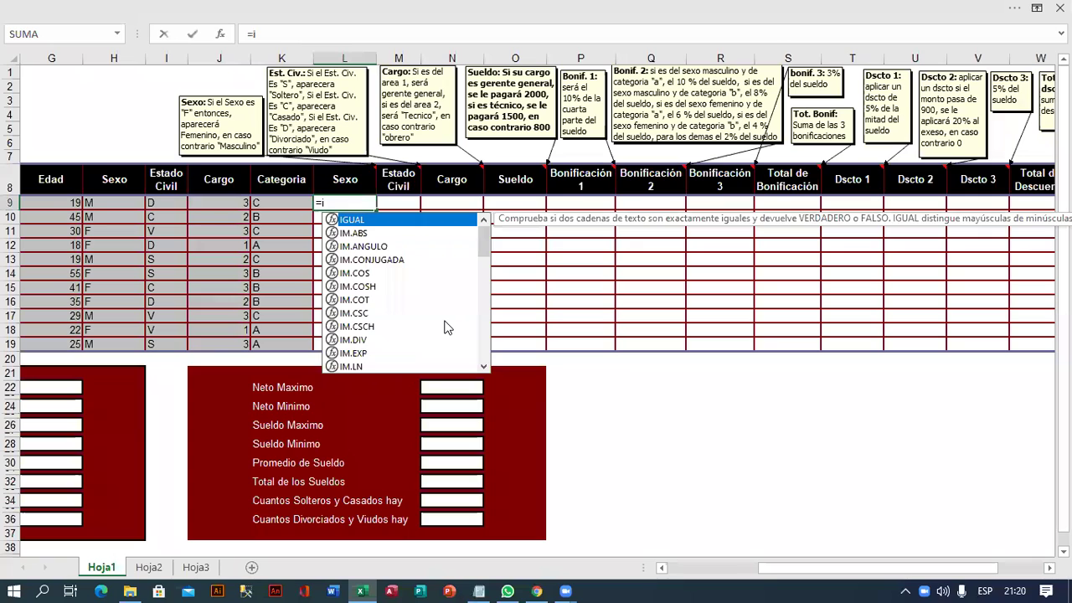
{"action": "key", "text": "BackSpace"}
{"action": "type", "text": "s"}
{"action": "key", "text": "BackSpace"}
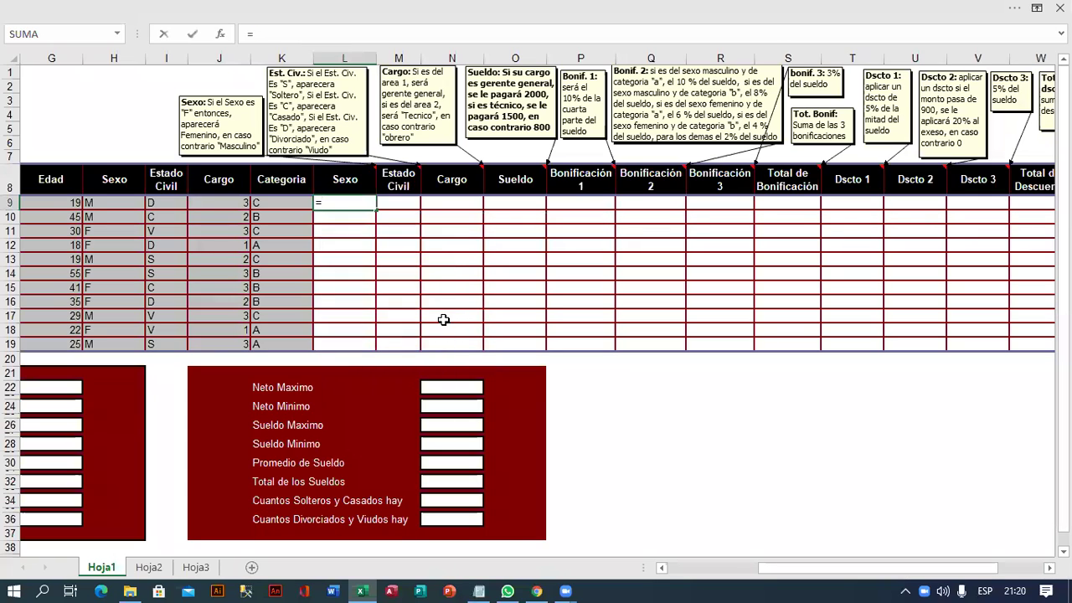
{"action": "type", "text": "SI("}
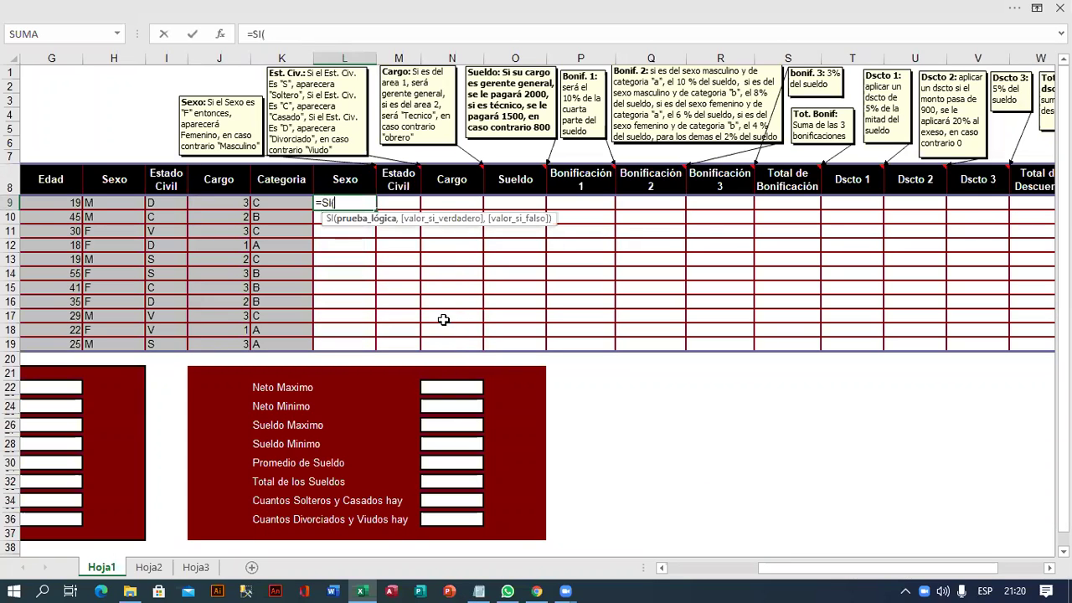
{"action": "left_click", "coordinate": [109, 205]}
{"action": "type", "text": "=\"F\","}
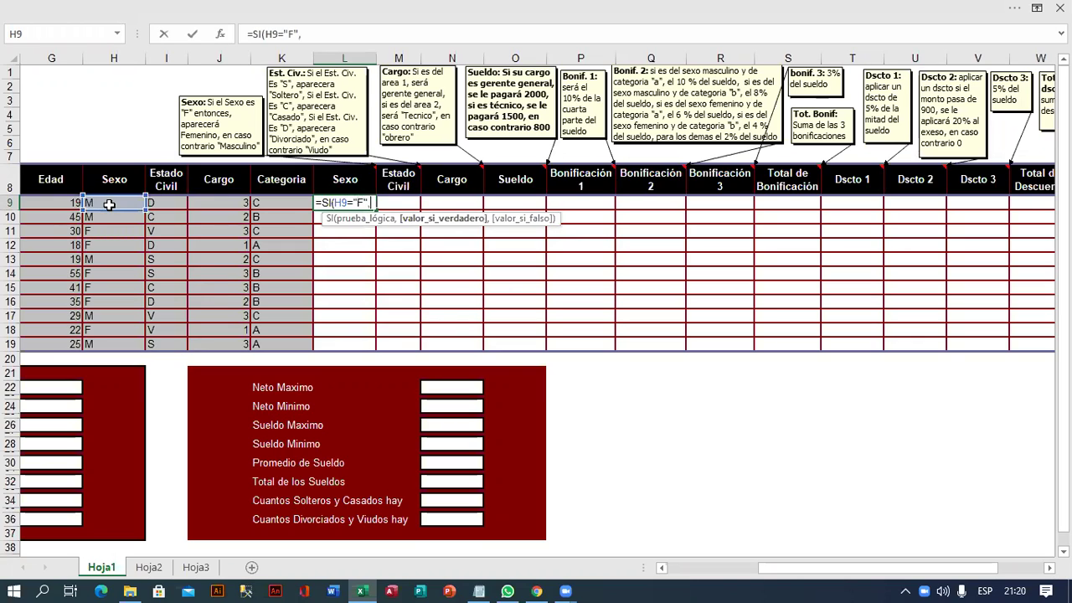
{"action": "type", "text": "\""}
{"action": "type", "text": "Femenino\","}
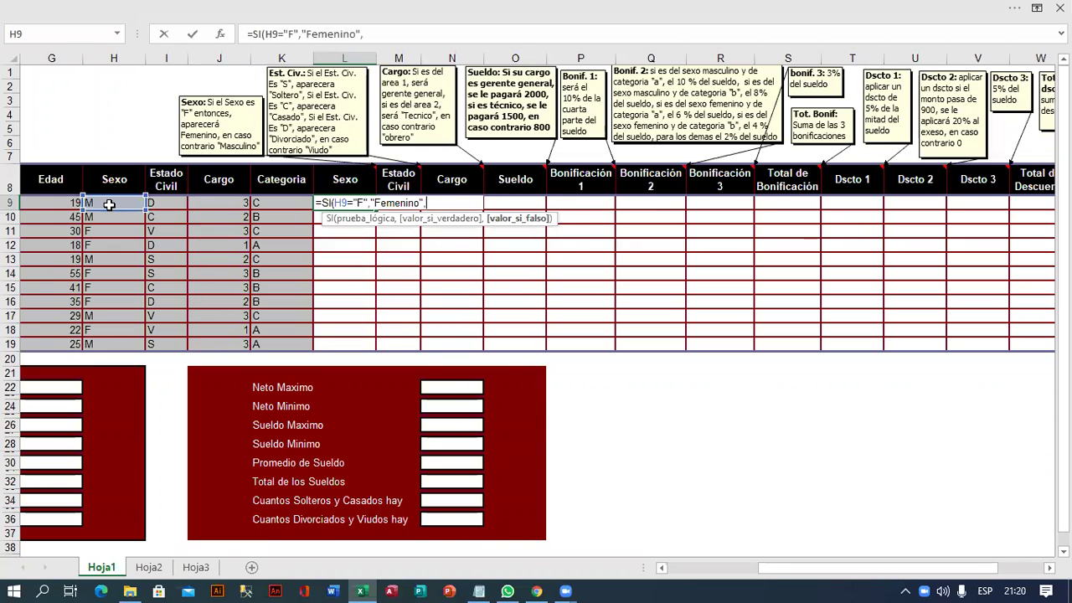
{"action": "type", "text": "\"Masculino\""}
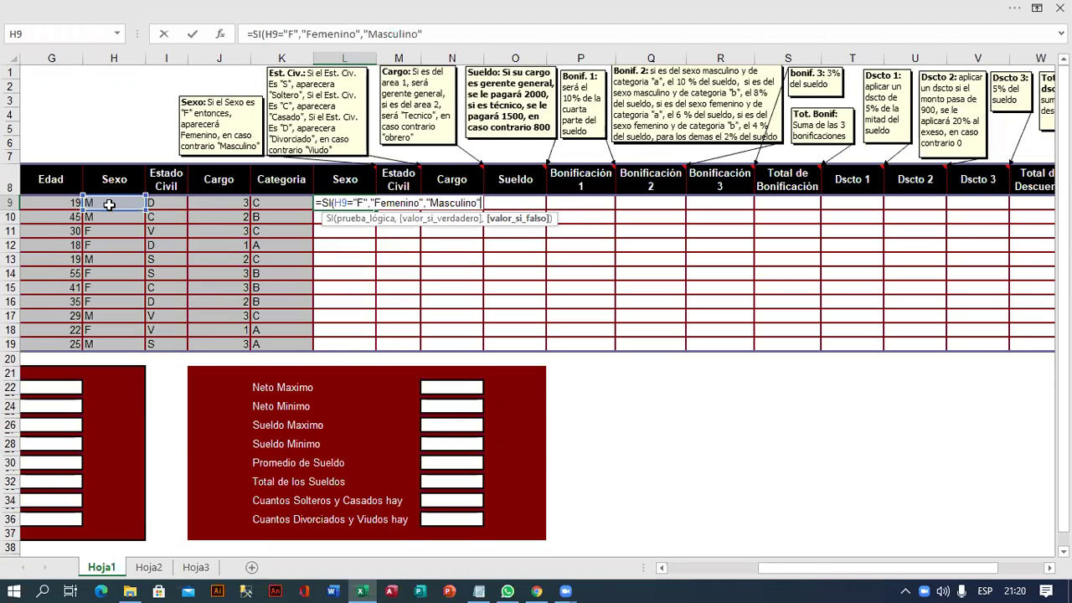
{"action": "type", "text": ")"}
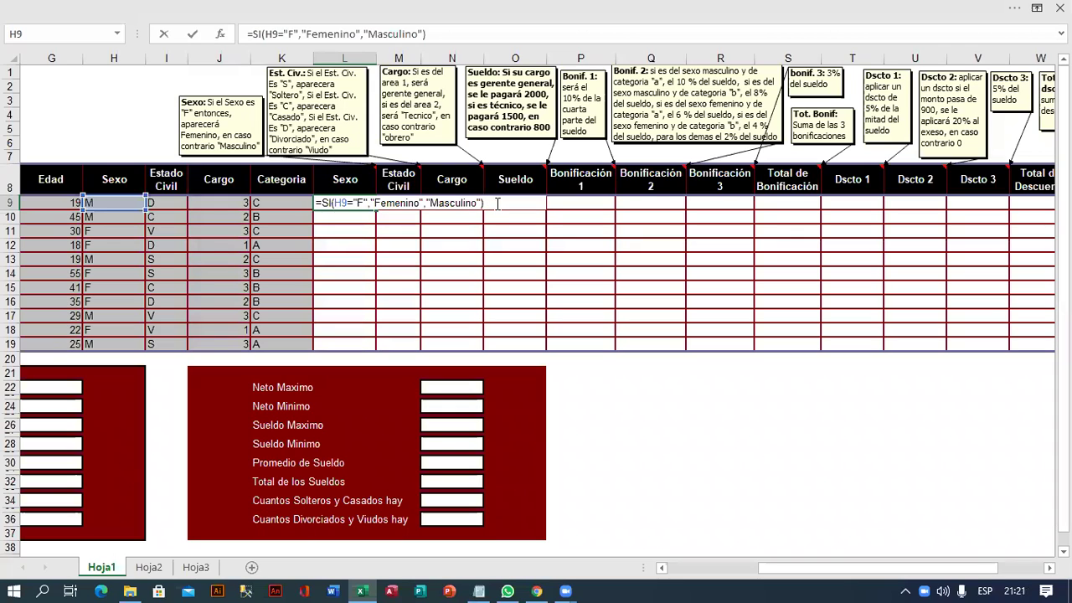
{"action": "key", "text": "Return"}
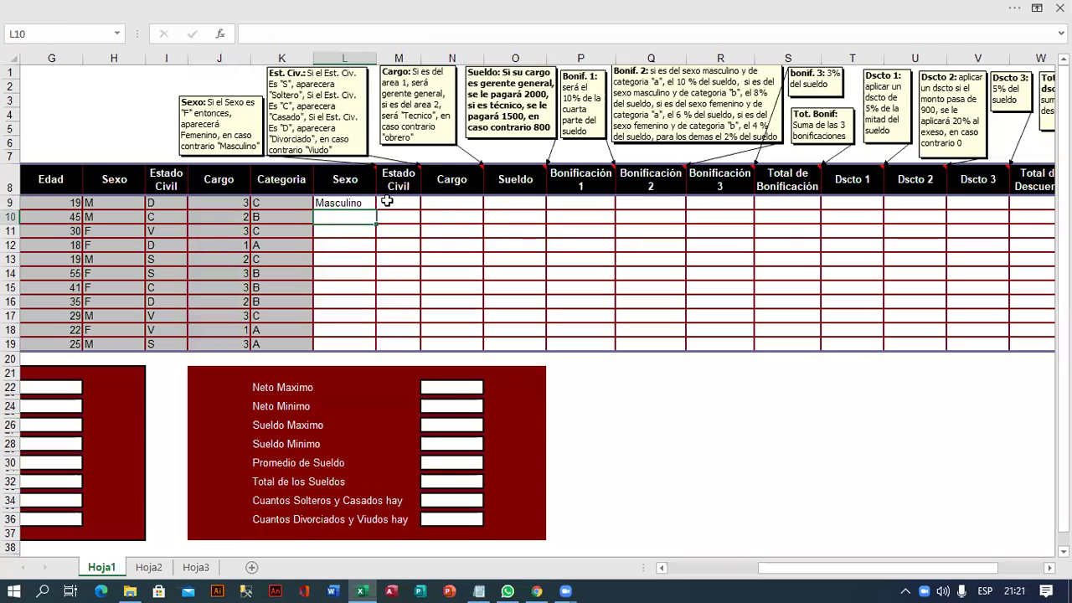
Copy the L9 Sexo formula down through L19
{"action": "left_click", "coordinate": [362, 203]}
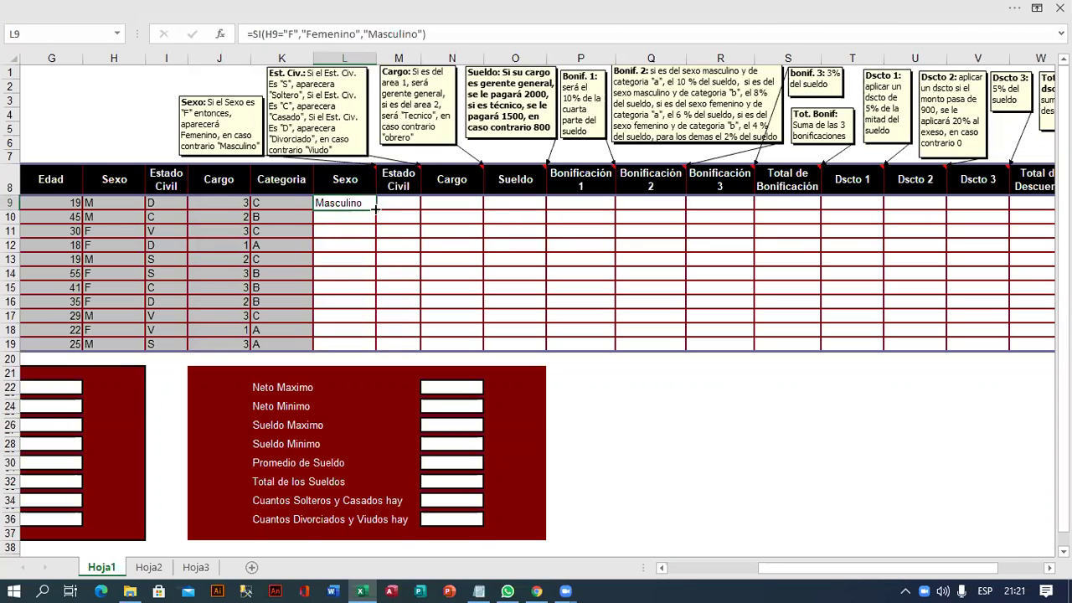
{"action": "left_click_drag", "start_coordinate": [376, 209], "coordinate": [376, 345]}
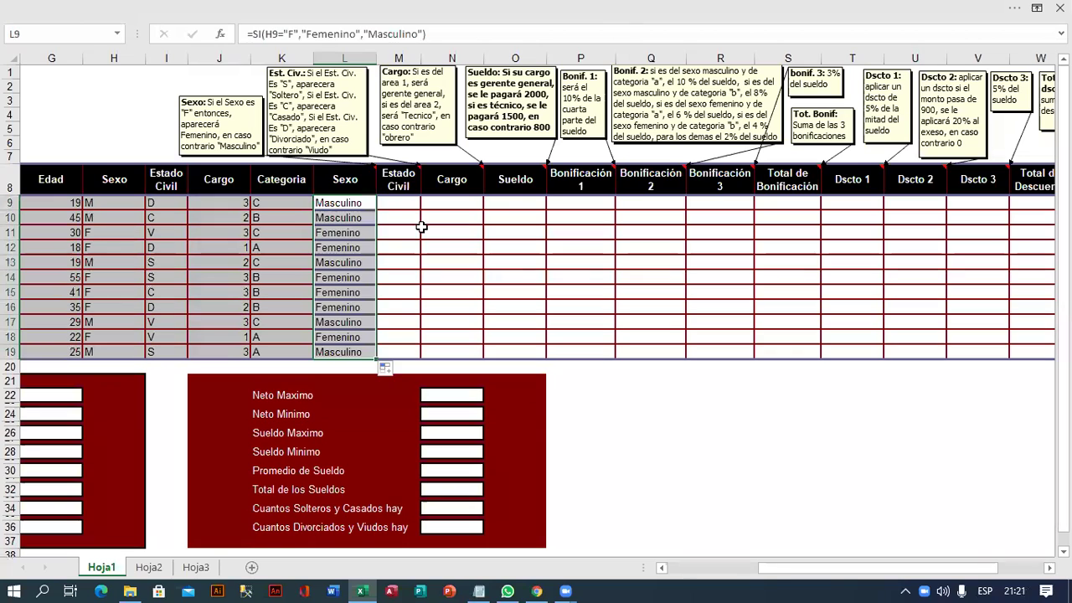
{"action": "left_click", "coordinate": [405, 204]}
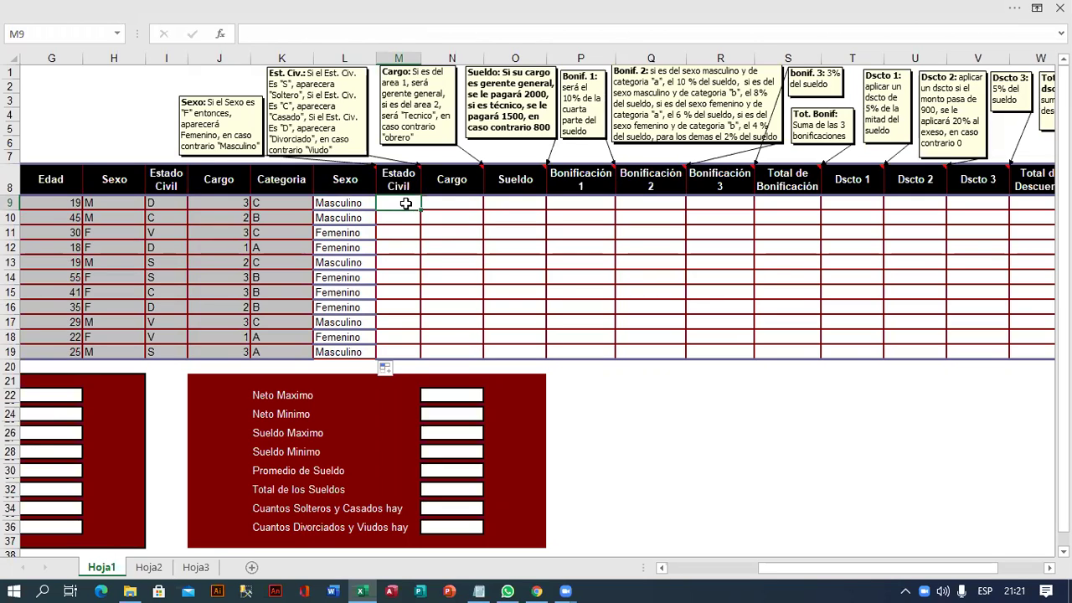
Begin M9's nested formula as =SI(I9="S", "Casado", SI(I9="
{"action": "left_click", "coordinate": [402, 232]}
{"action": "left_click", "coordinate": [401, 205]}
{"action": "left_click", "coordinate": [271, 33]}
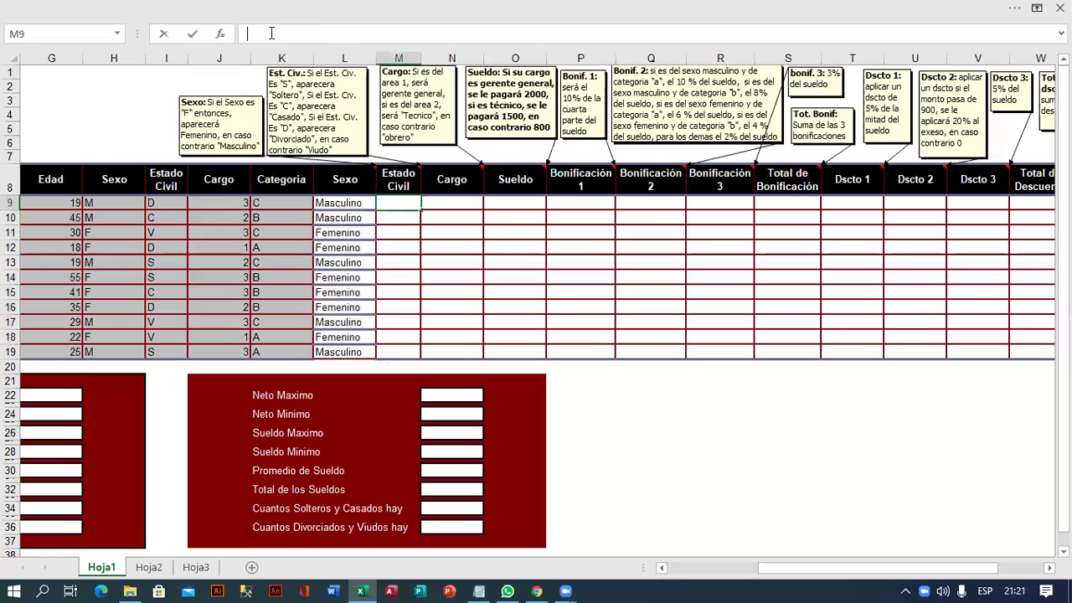
{"action": "type", "text": "=si"}
{"action": "key", "text": "Tab"}
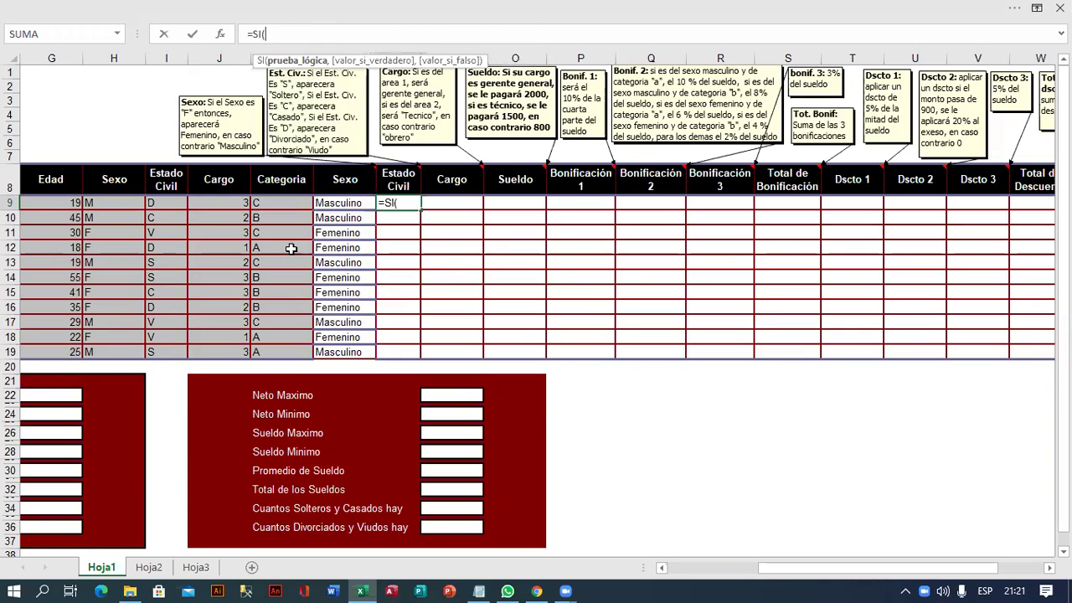
{"action": "left_click", "coordinate": [167, 204]}
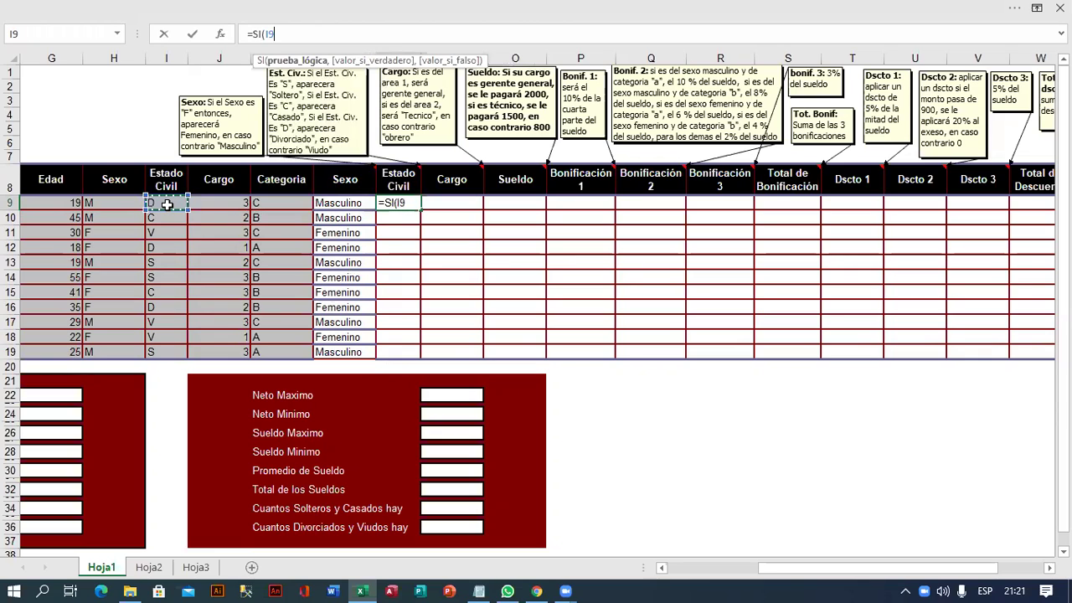
{"action": "type", "text": "=\"C\""}
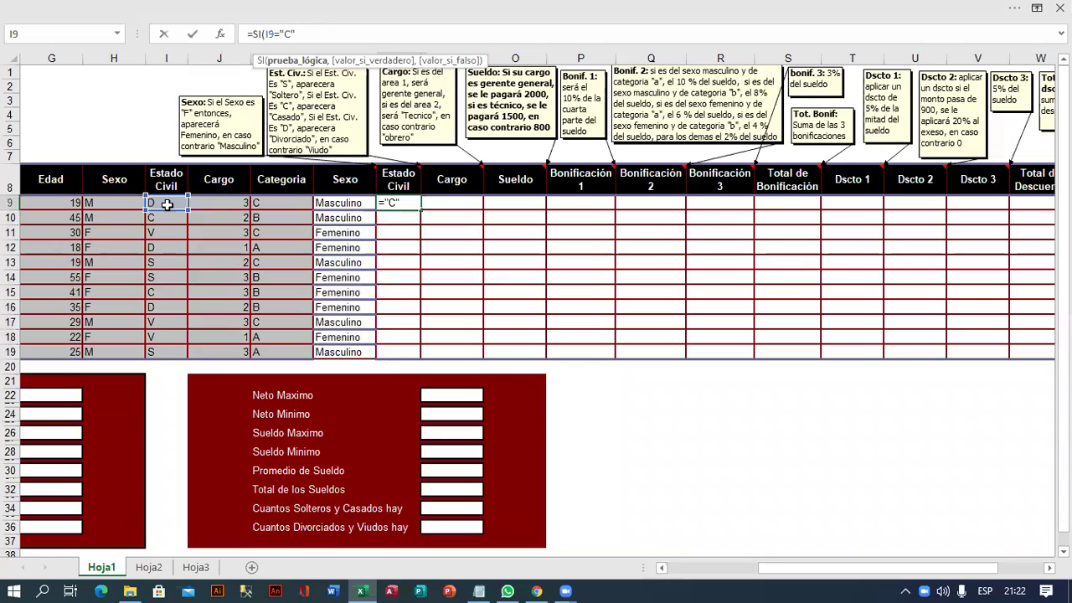
{"action": "key", "text": "BackSpace"}
{"action": "key", "text": "BackSpace"}
{"action": "type", "text": "S\""}
{"action": "type", "text": ", \"Casado"}
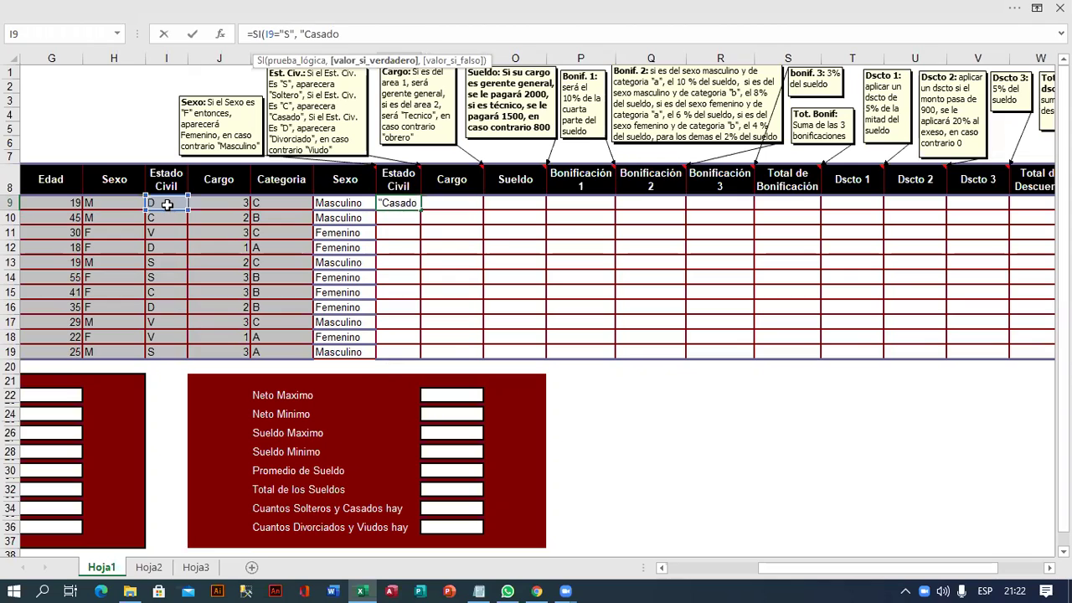
{"action": "type", "text": "\","}
{"action": "type", "text": " SI"}
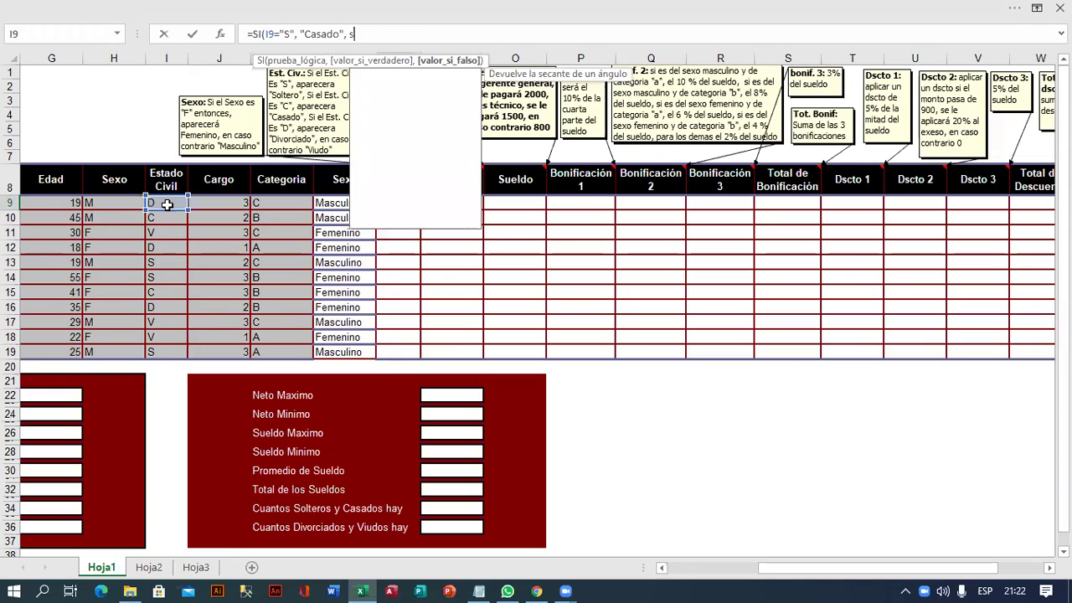
{"action": "type", "text": "("}
{"action": "left_click", "coordinate": [168, 205]}
{"action": "type", "text": "=\""}
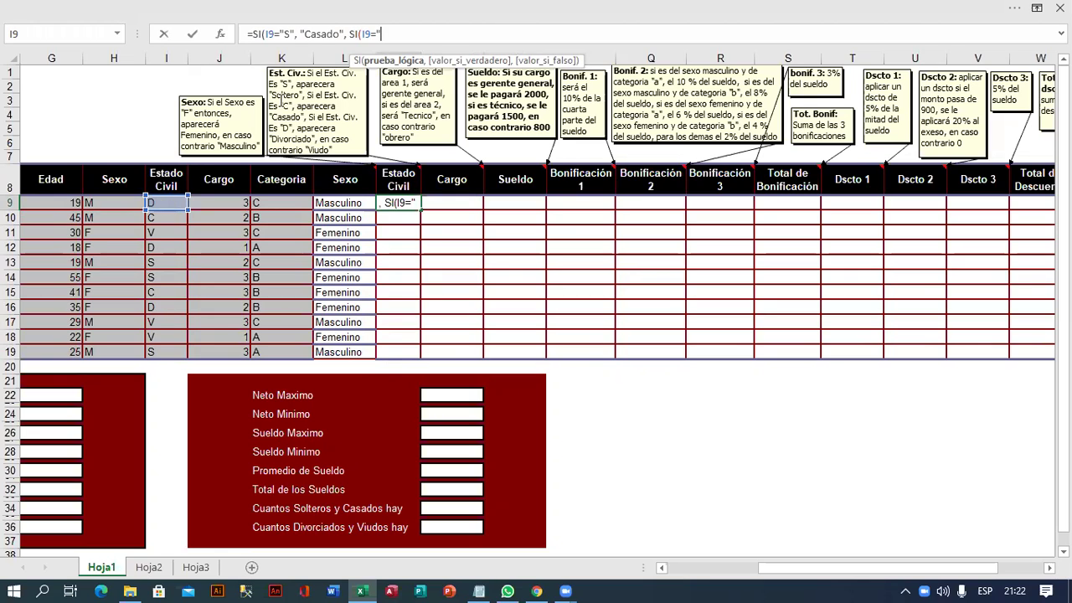
Change the S result to Soltero and add a C test returning Casado
{"action": "left_click_drag", "start_coordinate": [340, 34], "coordinate": [308, 34]}
{"action": "double_click", "coordinate": [307, 34]}
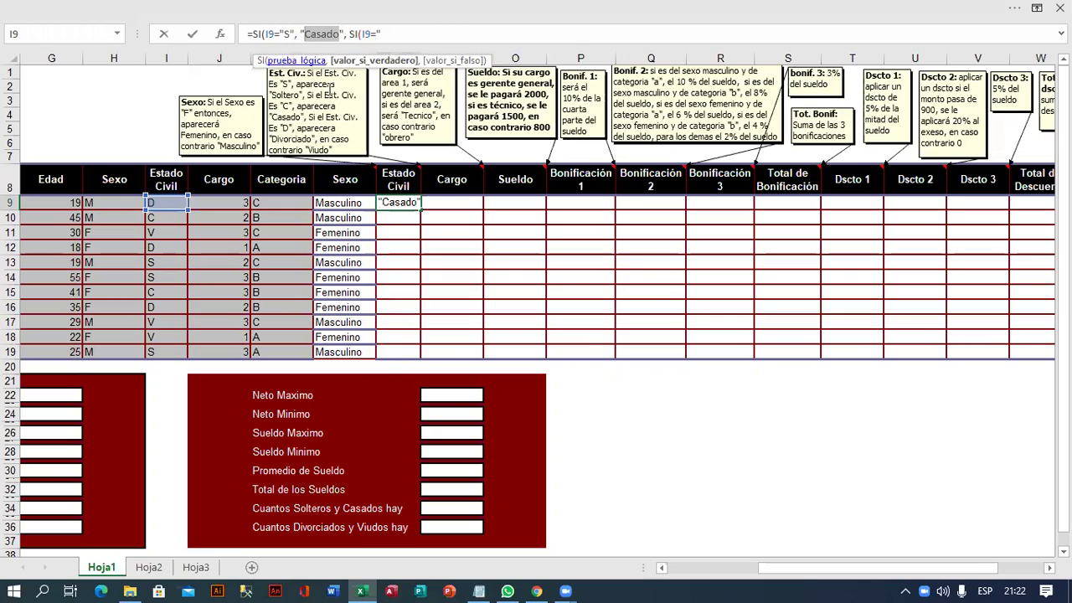
{"action": "type", "text": "Soltero"}
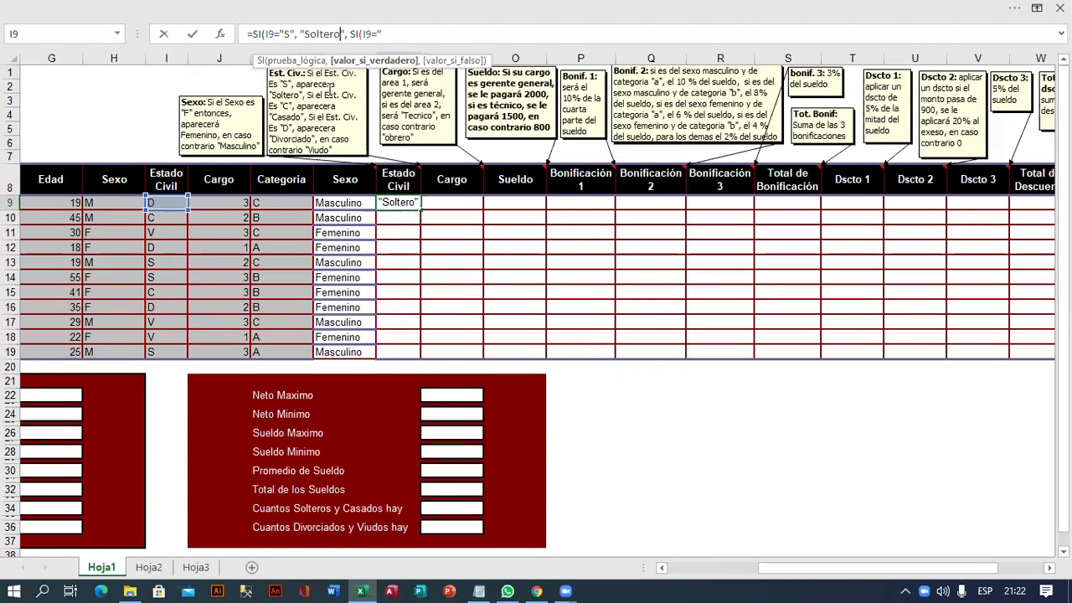
{"action": "left_click", "coordinate": [408, 35]}
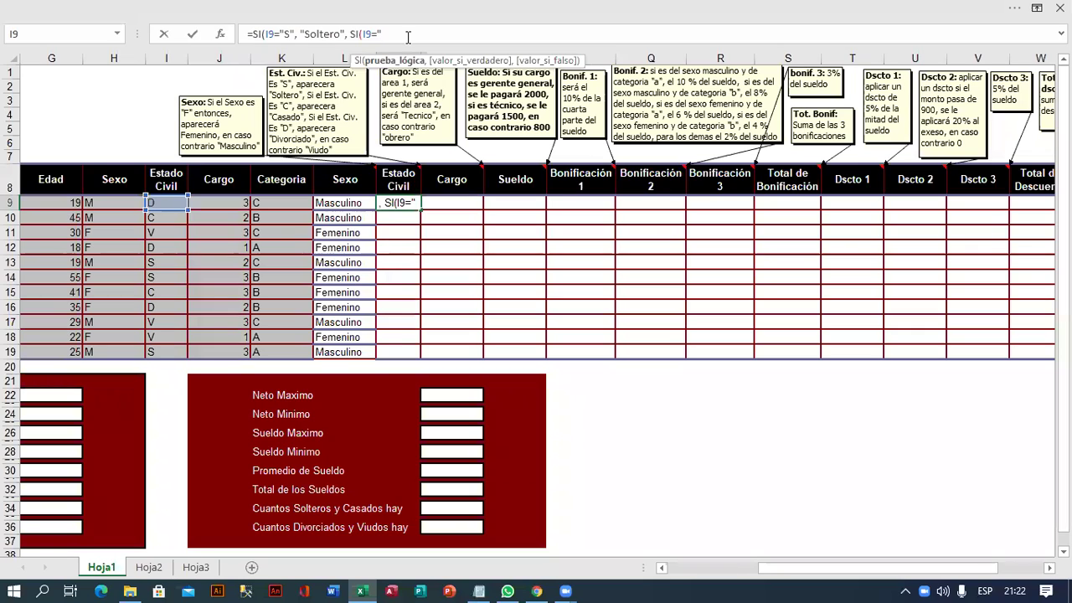
{"action": "type", "text": "C\",\"Casado"}
{"action": "type", "text": "\"Cado"}
{"action": "type", "text": "\""}
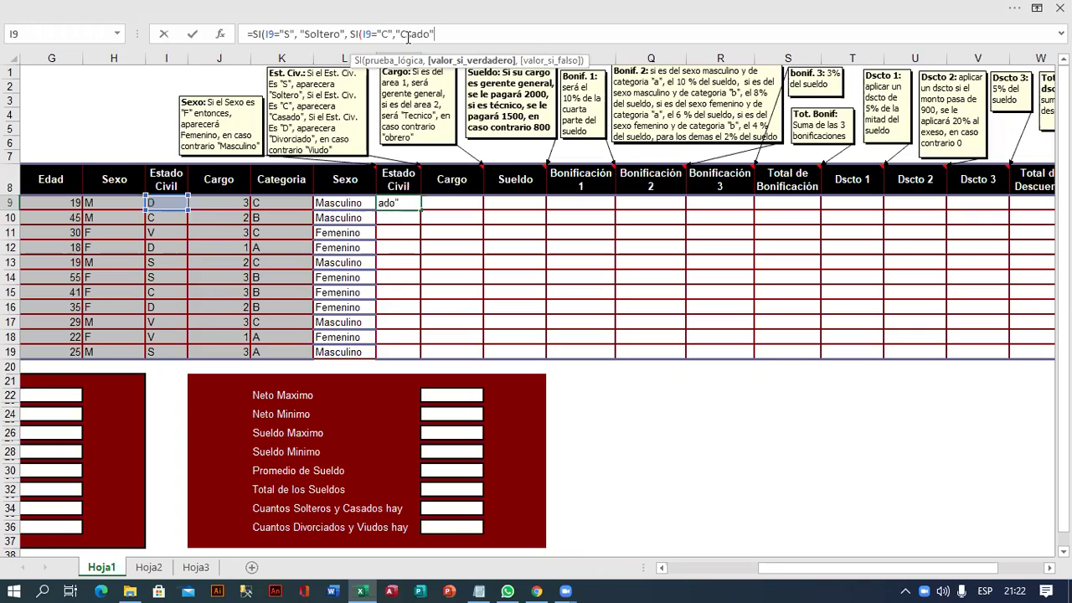
{"action": "left_click", "coordinate": [411, 36]}
{"action": "type", "text": "sado\""}
{"action": "type", "text": ",SI("}
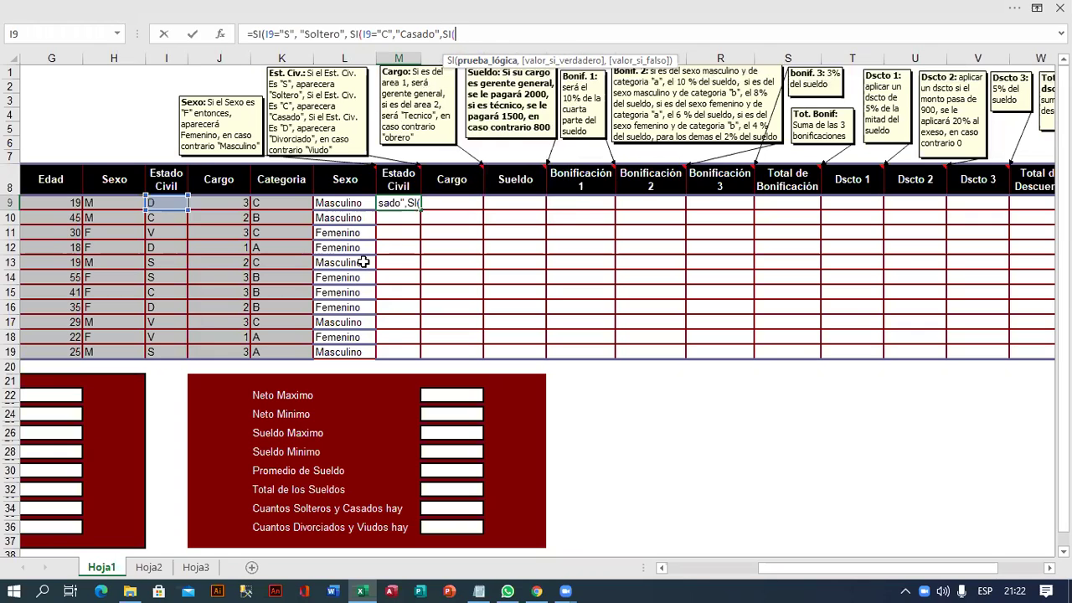
Add the D test returning Divorciado, otherwise Viudo, and commit M9's formula
{"action": "left_click", "coordinate": [170, 204]}
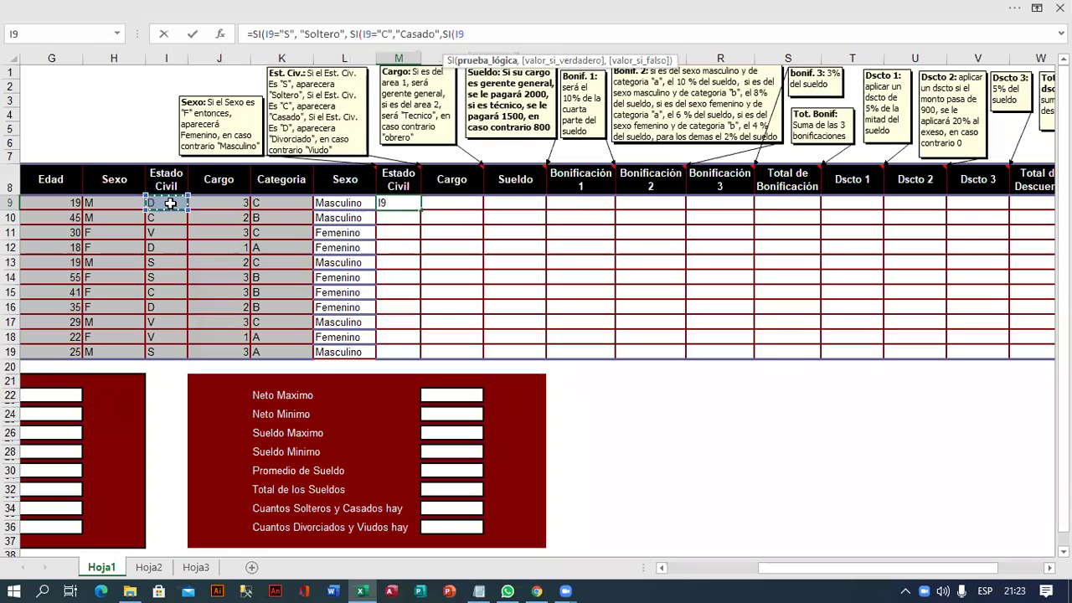
{"action": "type", "text": "=\"D\", \""}
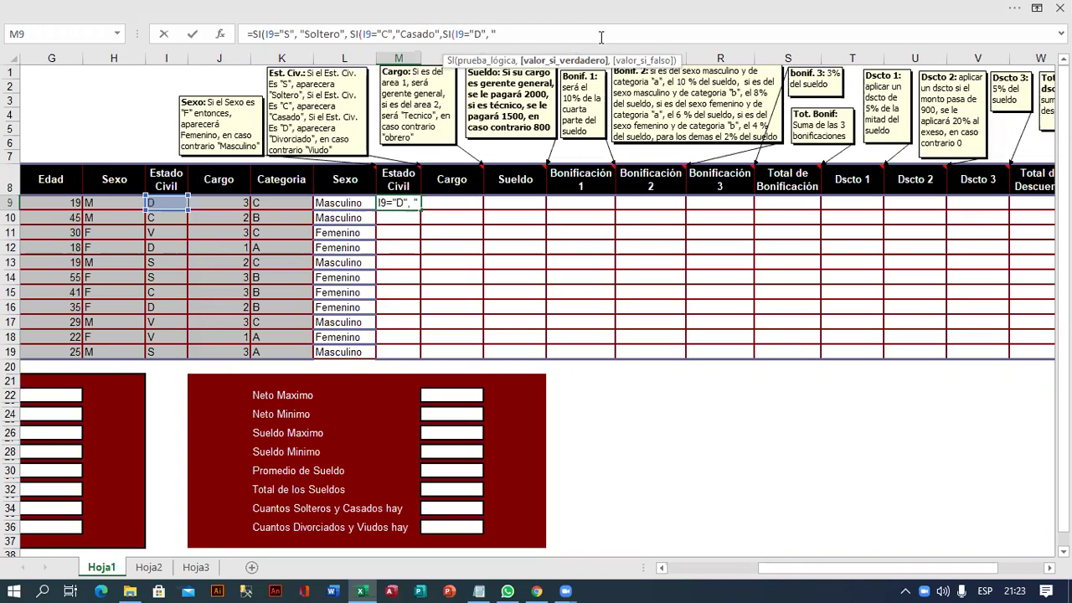
{"action": "type", "text": "Divorciado\""}
{"action": "type", "text": ",V"}
{"action": "key", "text": "BackSpace"}
{"action": "type", "text": "\"Viudo\""}
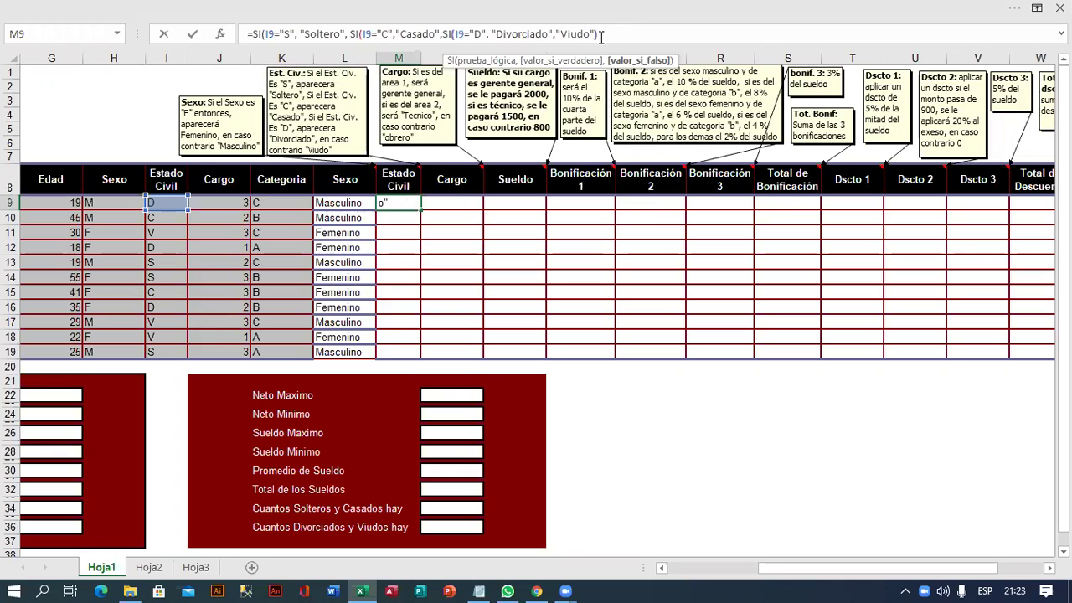
{"action": "type", "text": ")))"}
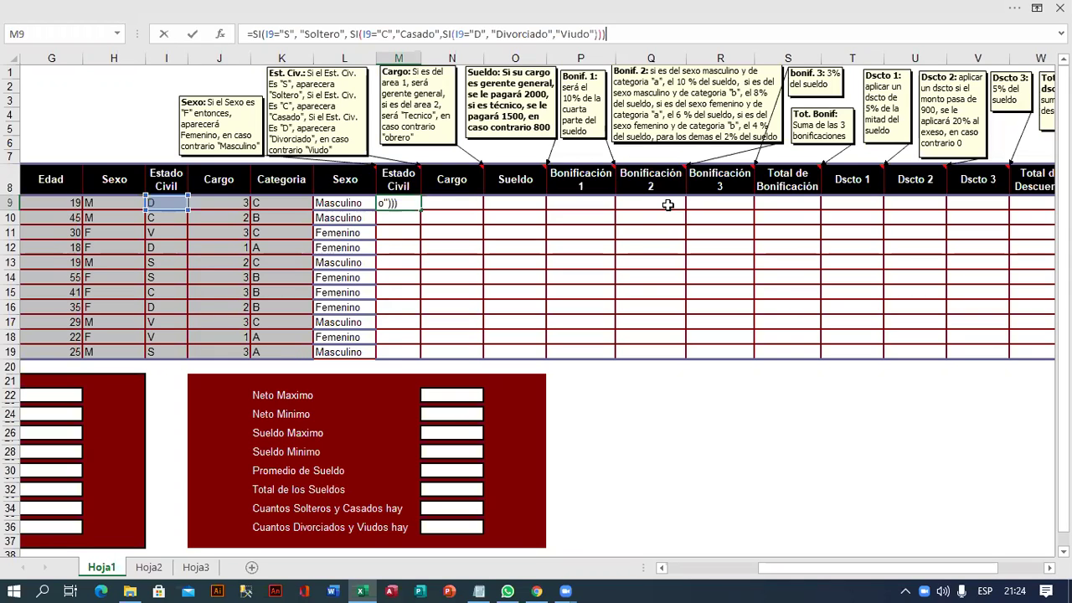
{"action": "key", "text": "Return"}
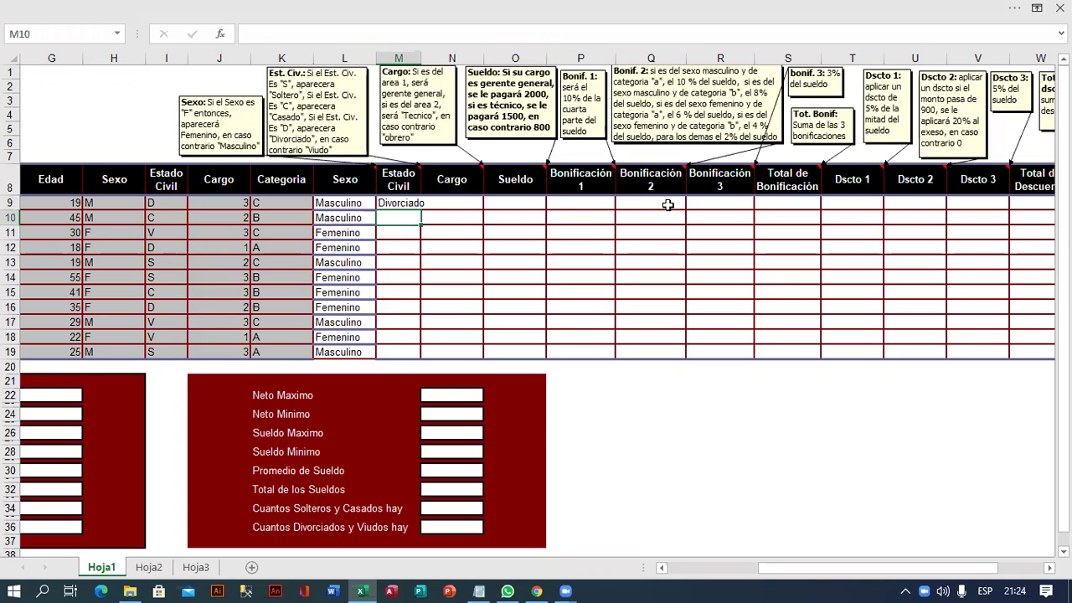
{"action": "left_click_drag", "start_coordinate": [423, 58], "coordinate": [432, 58]}
{"action": "left_click", "coordinate": [427, 204]}
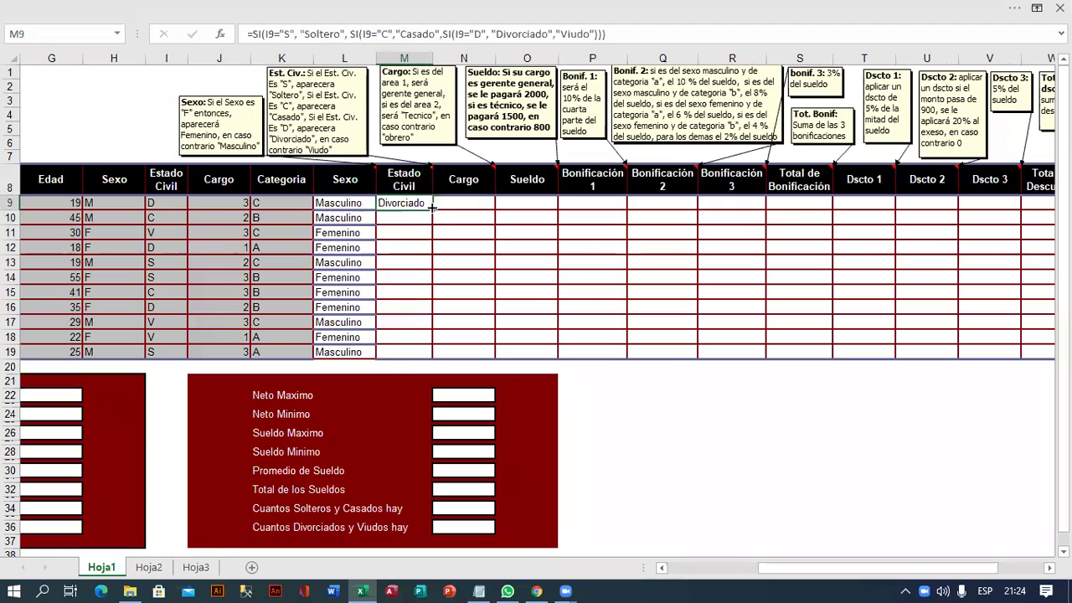
{"action": "left_click_drag", "start_coordinate": [432, 207], "coordinate": [435, 350]}
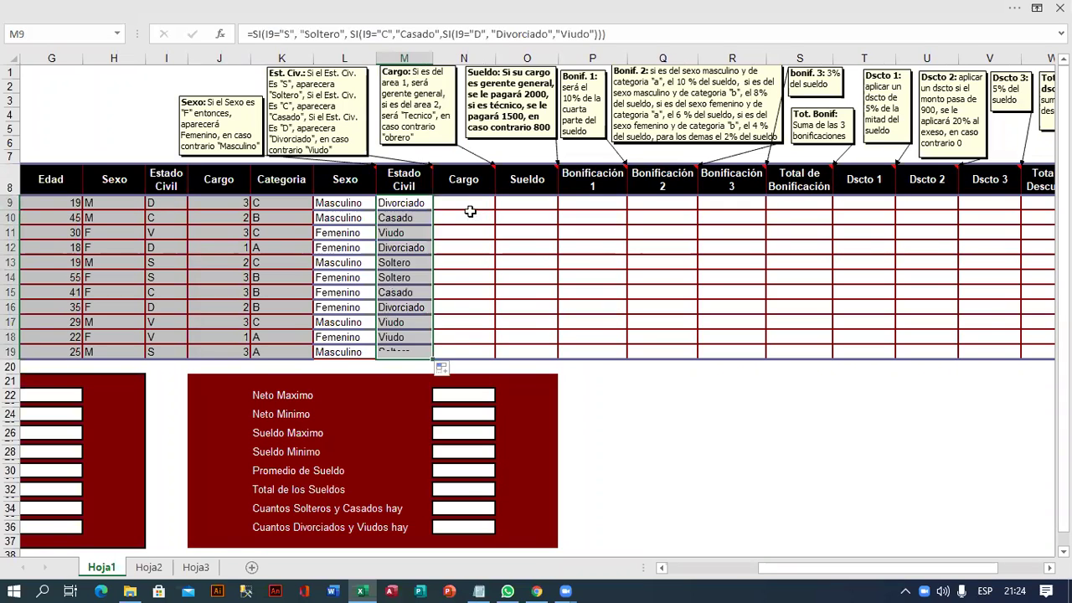
{"action": "left_click", "coordinate": [469, 203]}
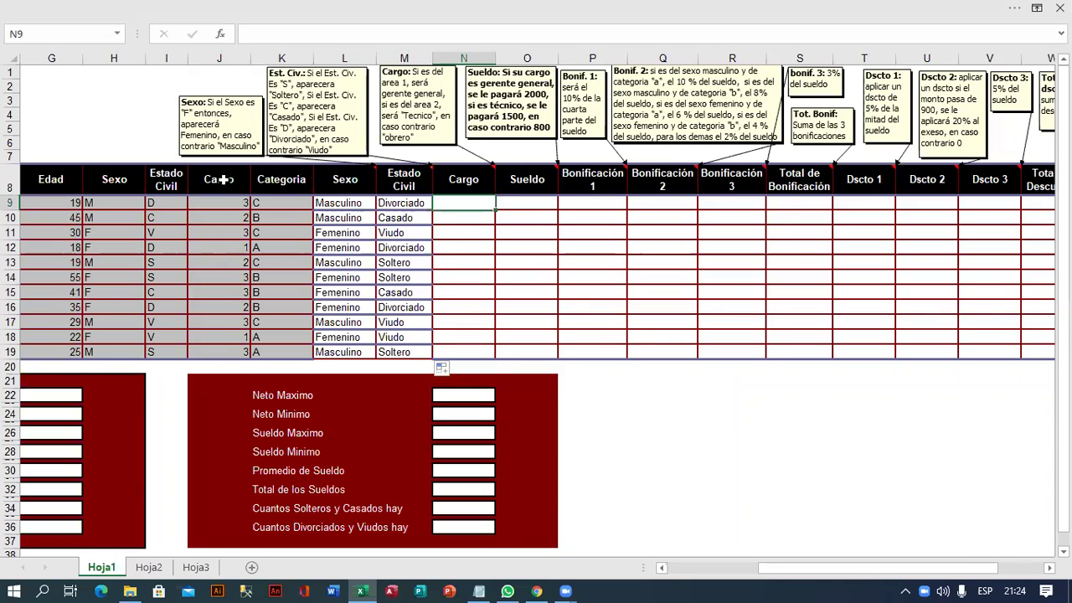
Rename the column J header to Area and start an SI formula in N9
{"action": "left_click", "coordinate": [220, 179]}
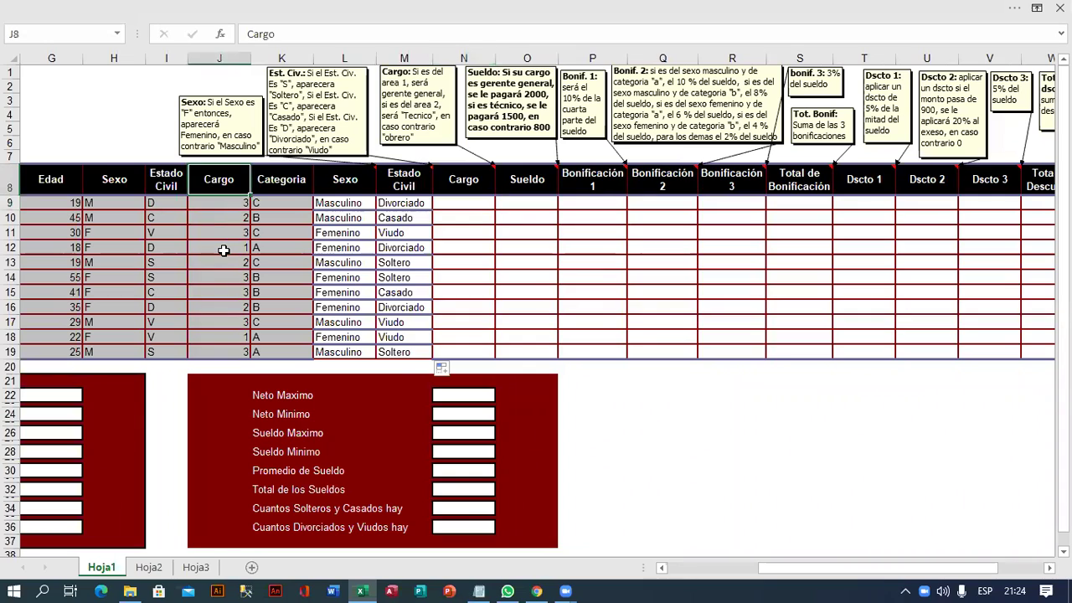
{"action": "type", "text": "Area"}
{"action": "key", "text": "Return"}
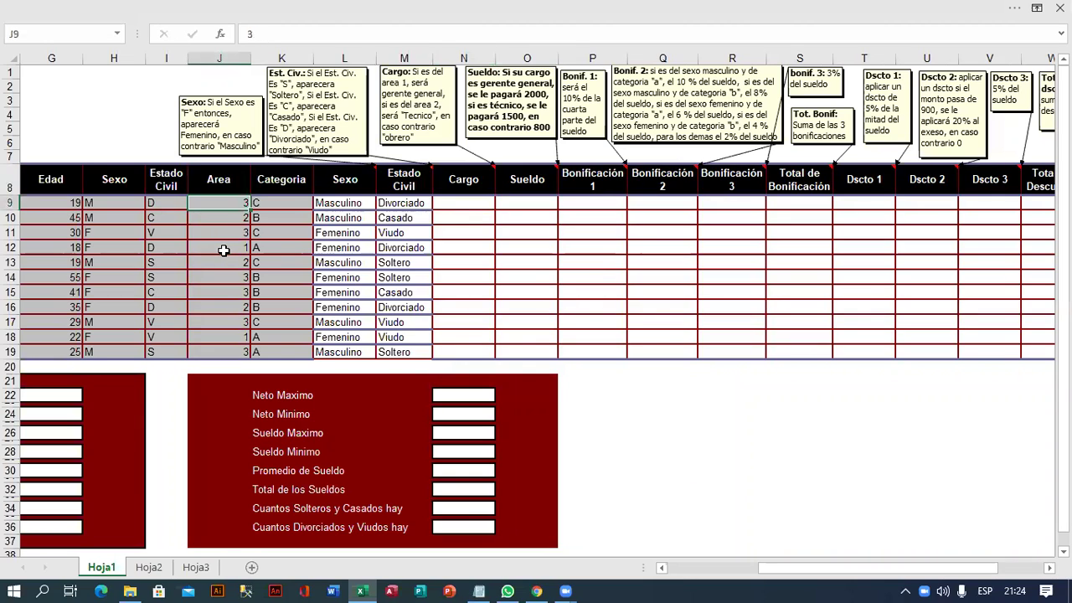
{"action": "left_click", "coordinate": [472, 201]}
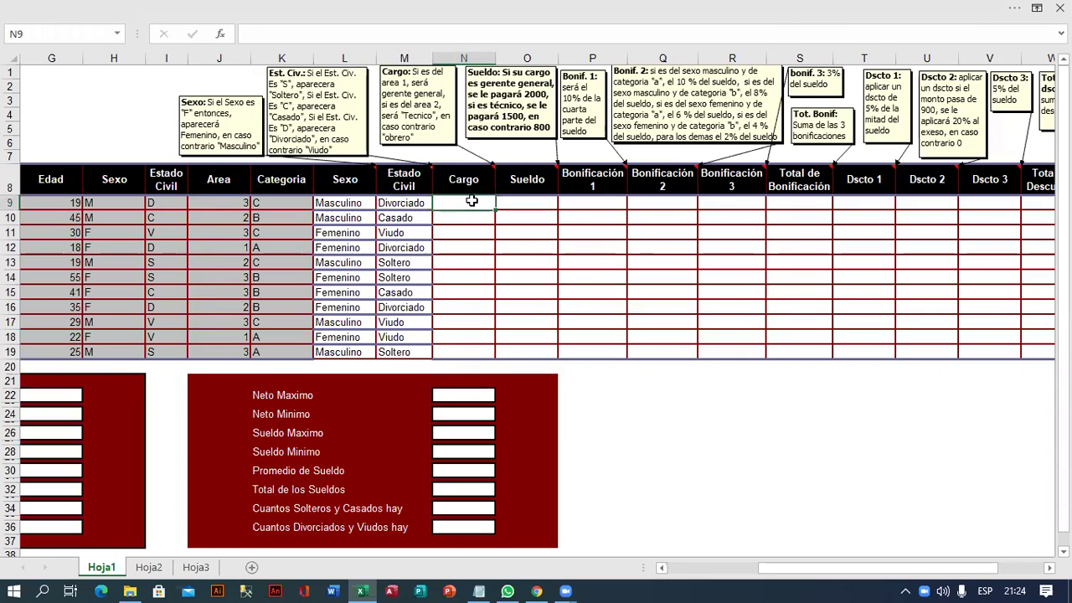
{"action": "type", "text": "="}
{"action": "type", "text": "si"}
{"action": "key", "text": "Tab"}
Enter =SI(J9=1,"Gerente General",SI(J9=2,"Tecnico","Obrero")) in N9 and fill it to N19
{"action": "left_click", "coordinate": [216, 202]}
{"action": "type", "text": "="}
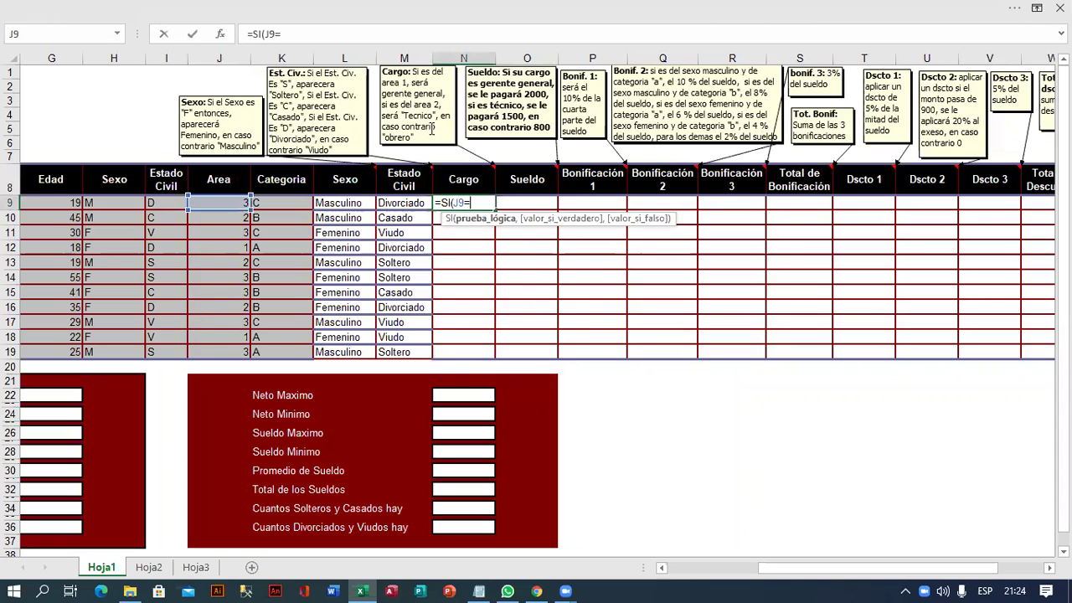
{"action": "left_click", "coordinate": [484, 202]}
{"action": "type", "text": "1"}
{"action": "left_click", "coordinate": [339, 41]}
{"action": "type", "text": ","}
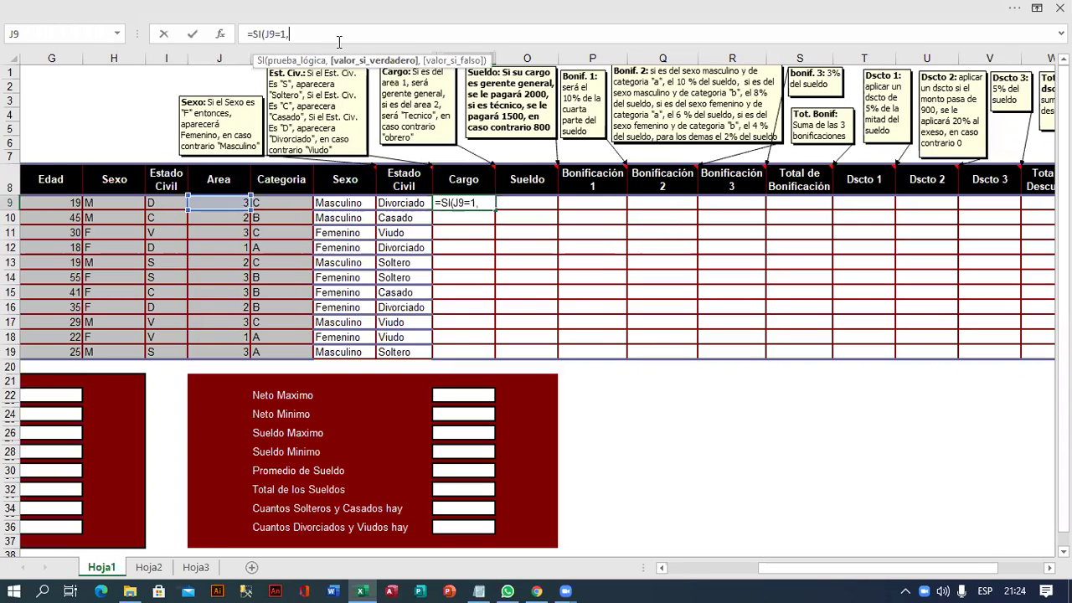
{"action": "type", "text": "\""}
{"action": "type", "text": "Gerente General\""}
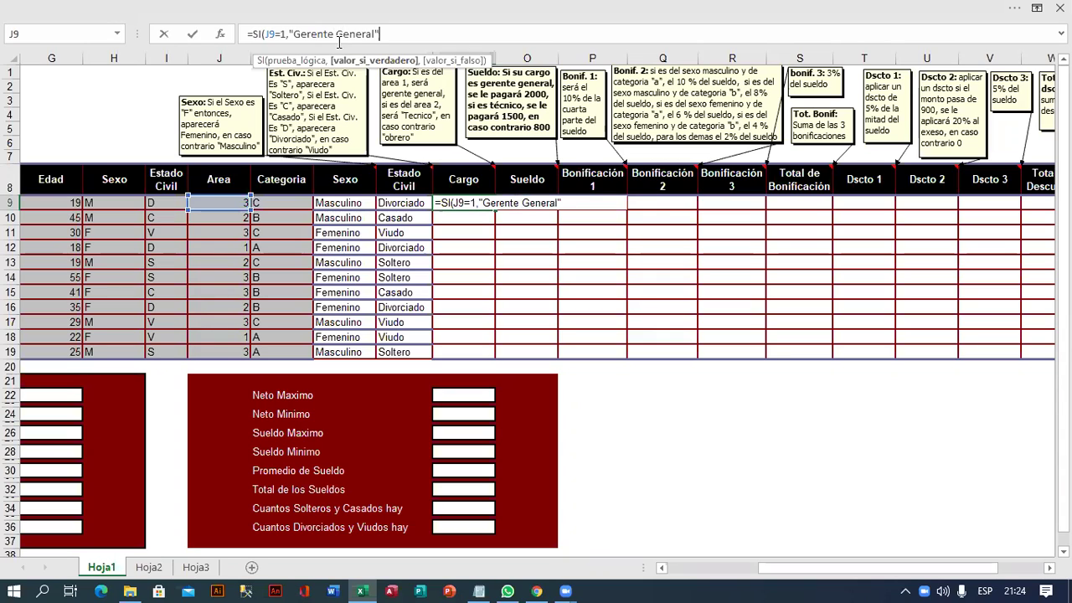
{"action": "type", "text": ",SI("}
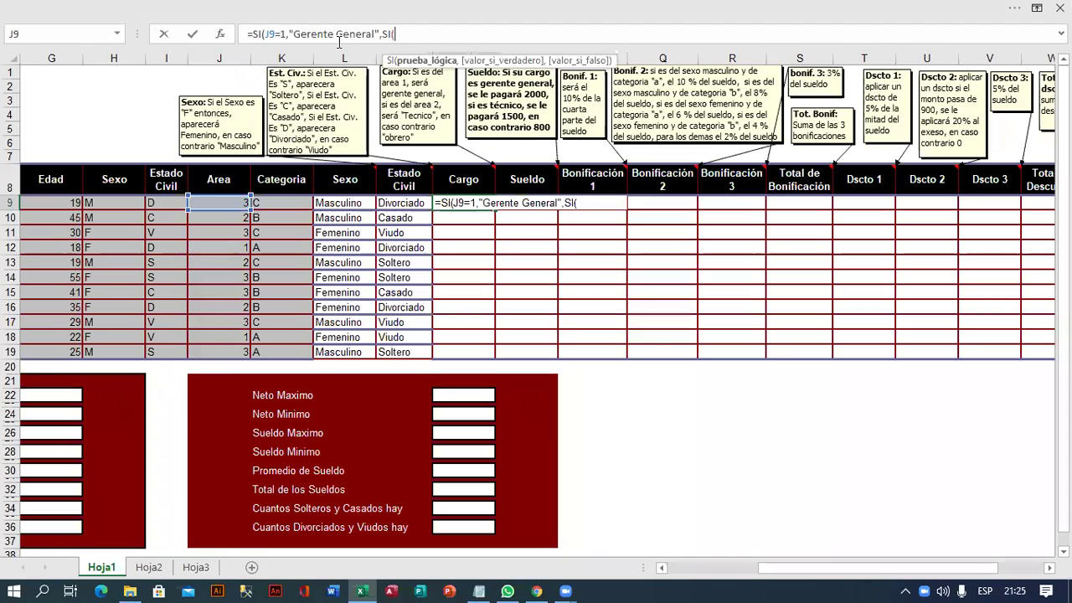
{"action": "left_click", "coordinate": [227, 202]}
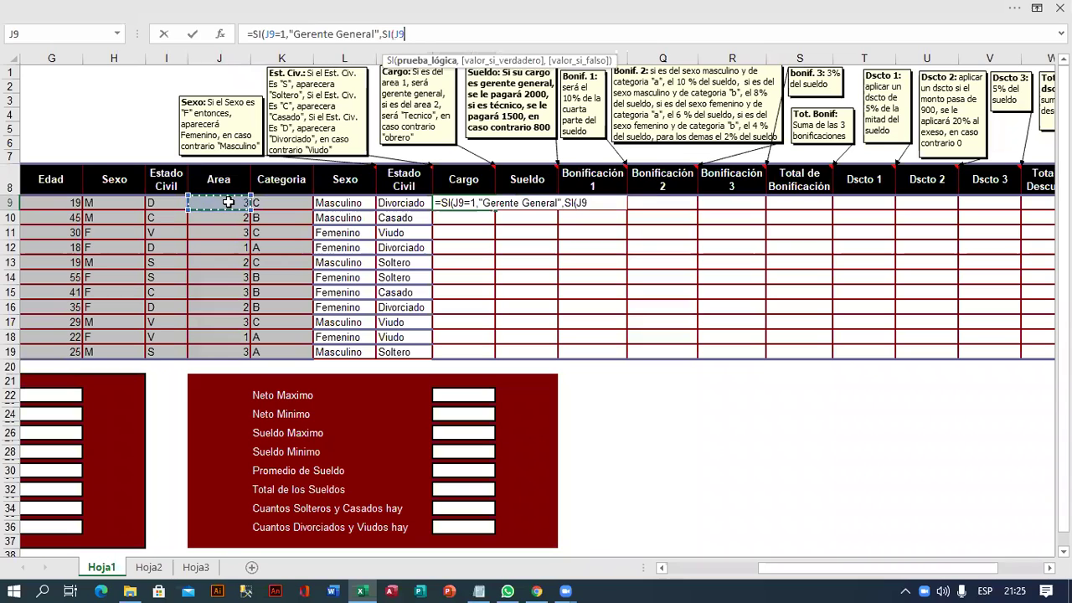
{"action": "type", "text": "=2,"}
{"action": "type", "text": "m"}
{"action": "key", "text": "BackSpace"}
{"action": "type", "text": "\""}
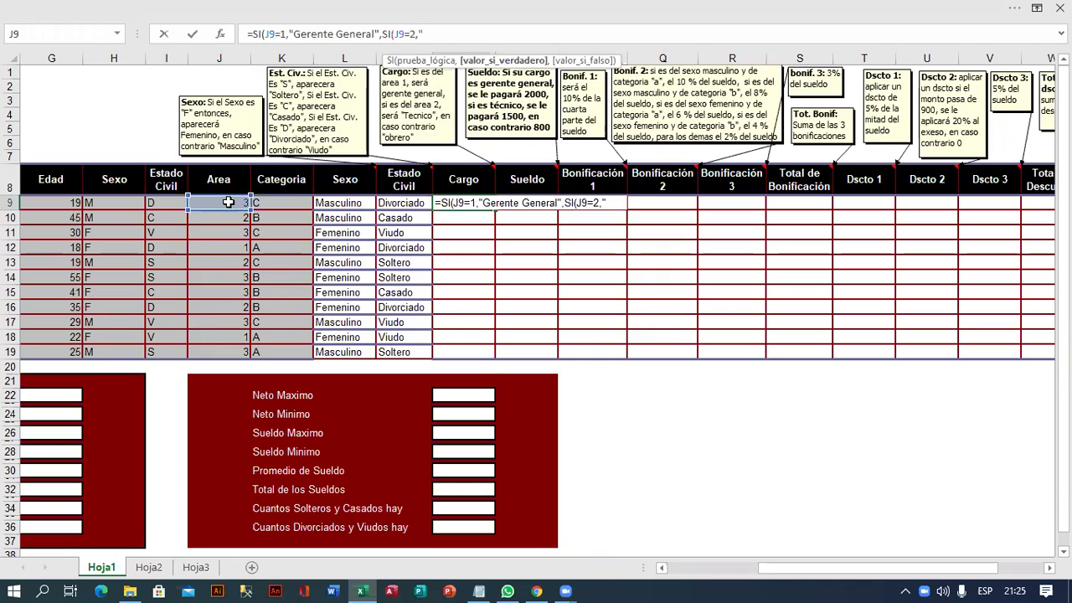
{"action": "type", "text": "Tecnico\","}
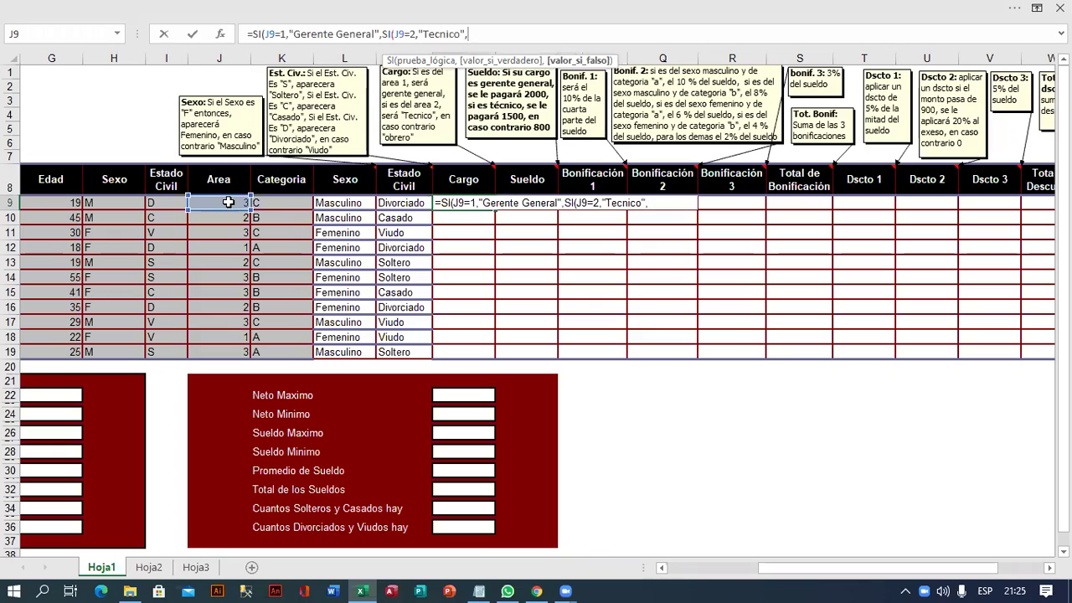
{"action": "type", "text": "\"Obrero\""}
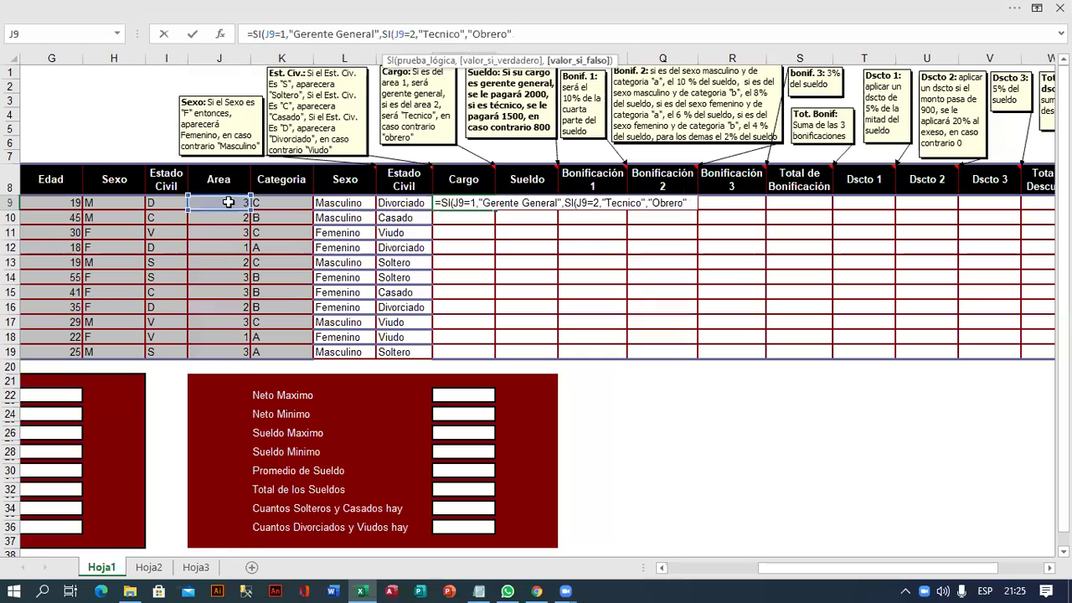
{"action": "type", "text": "))"}
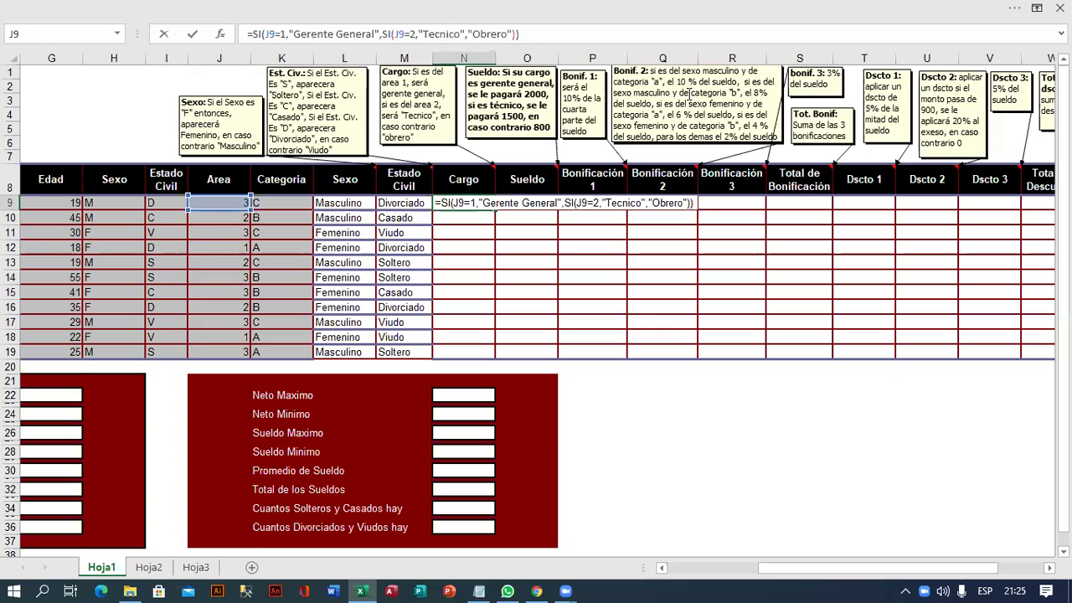
{"action": "key", "text": "Return"}
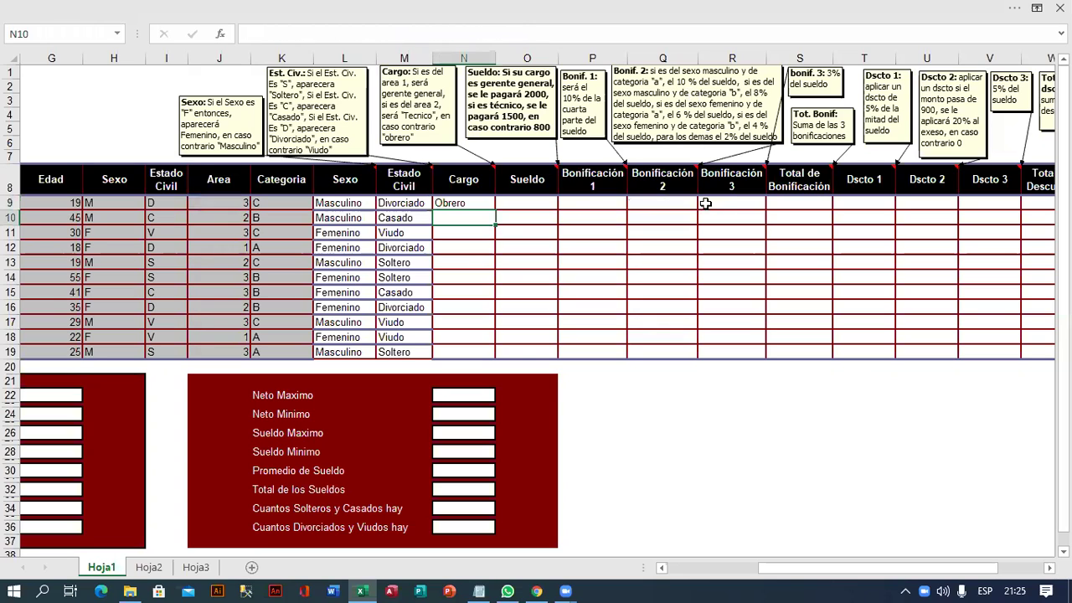
{"action": "left_click", "coordinate": [485, 206]}
{"action": "left_click_drag", "start_coordinate": [495, 210], "coordinate": [495, 352]}
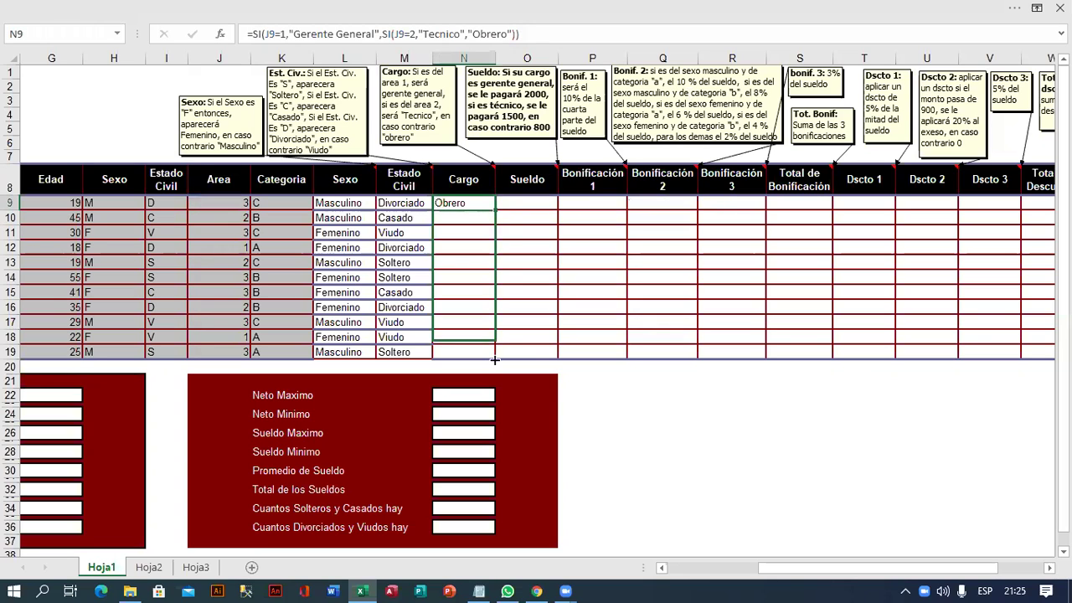
Correct Tecnico to Técnico in N9's formula and widen column N
{"action": "left_click", "coordinate": [435, 34]}
{"action": "key", "text": "BackSpace"}
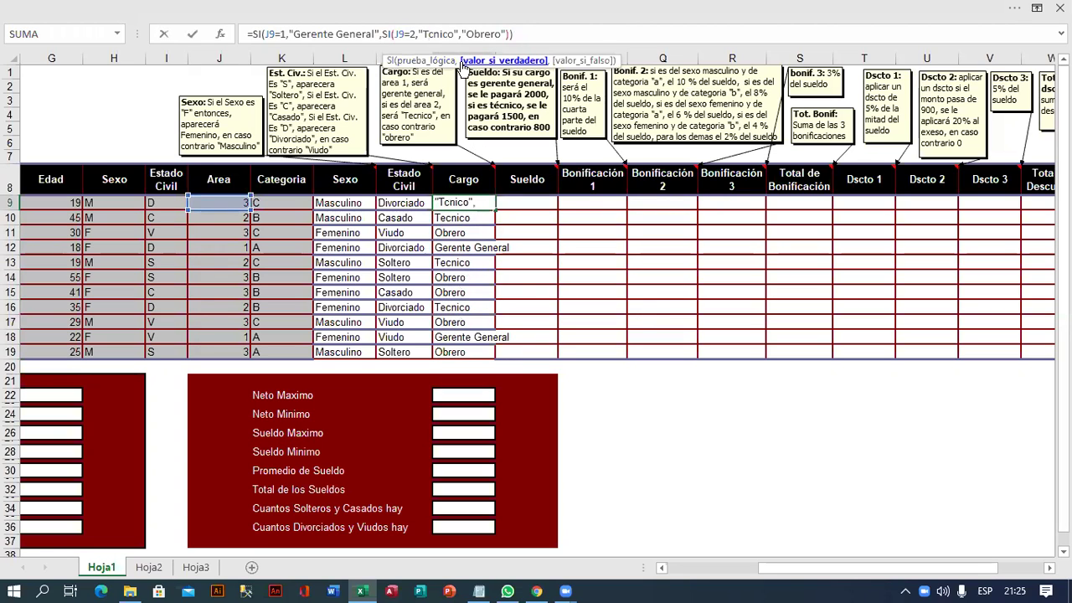
{"action": "type", "text": "é"}
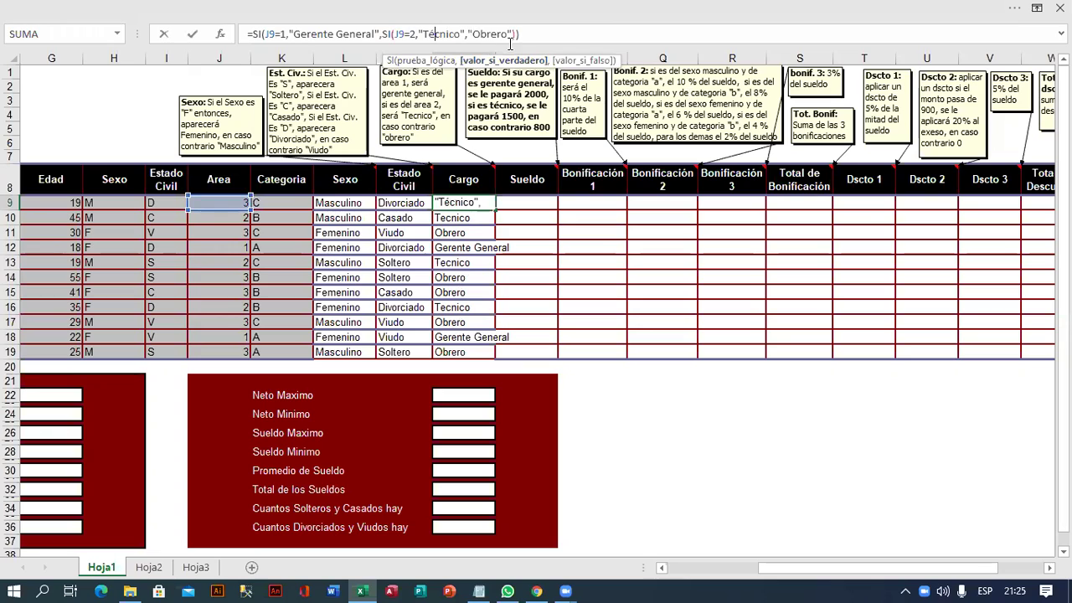
{"action": "left_click", "coordinate": [533, 34]}
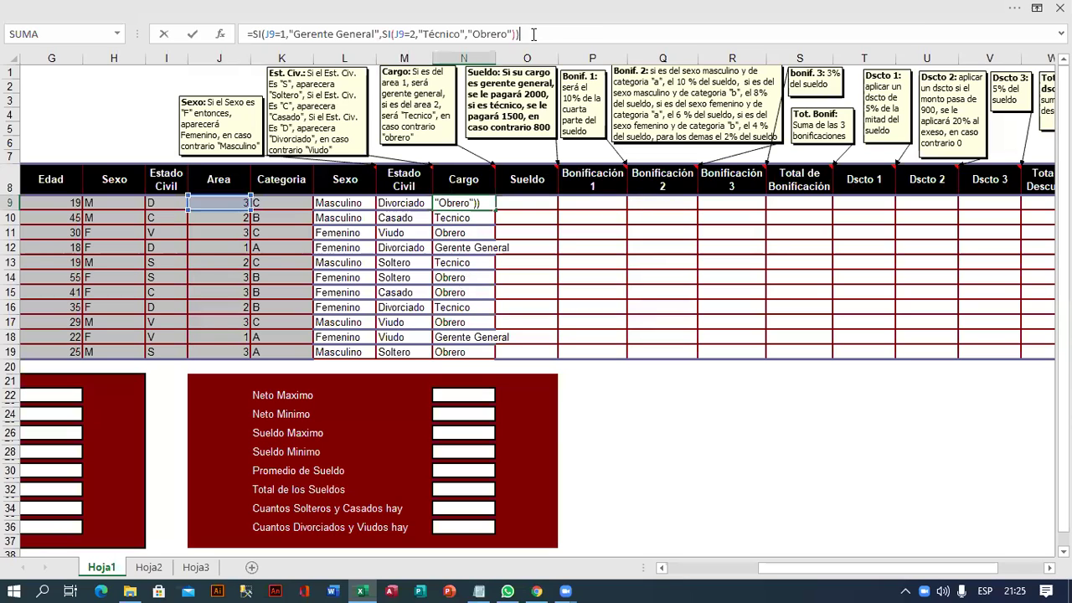
{"action": "key", "text": "Return"}
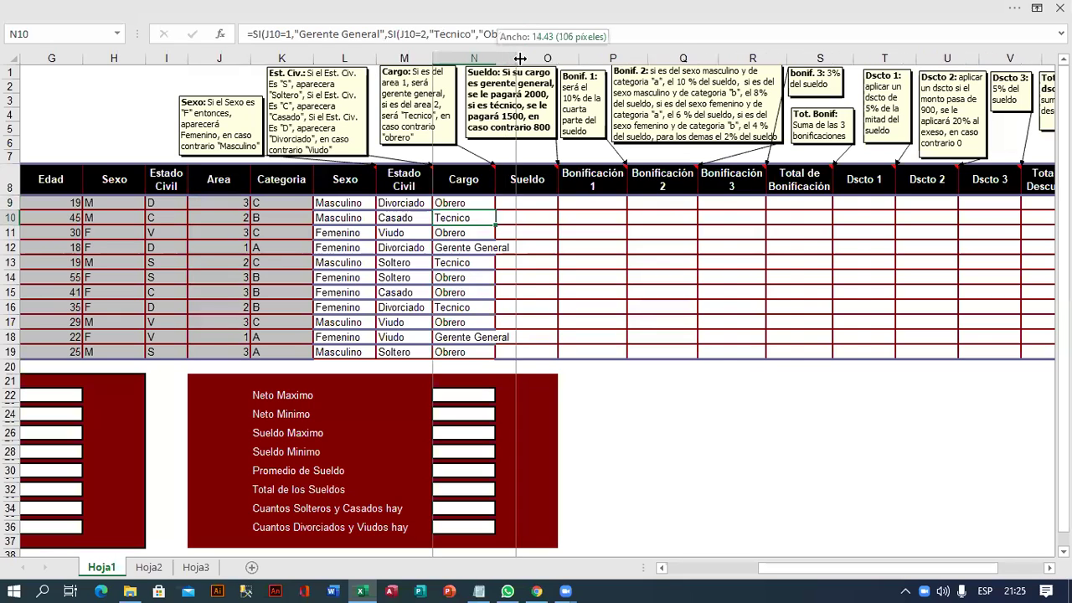
{"action": "left_click_drag", "start_coordinate": [504, 57], "coordinate": [518, 57]}
{"action": "left_click", "coordinate": [556, 181]}
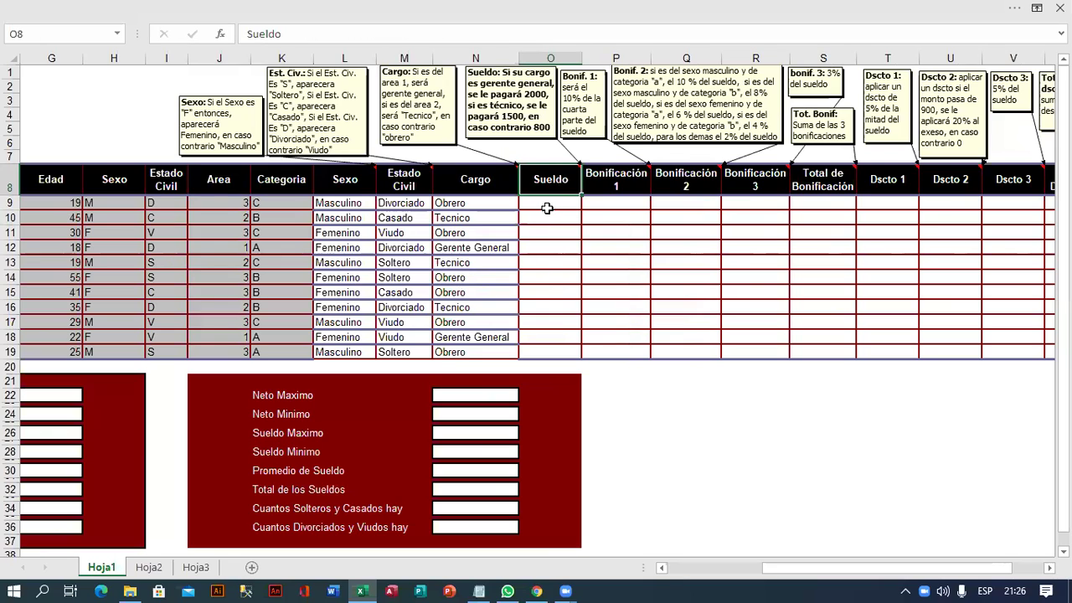
Enter =SI(N9="Gerente General",2000,SI(N9="Técnico",1500,800)) in O9
{"action": "left_click", "coordinate": [548, 206]}
{"action": "left_click", "coordinate": [361, 36]}
{"action": "type", "text": "="}
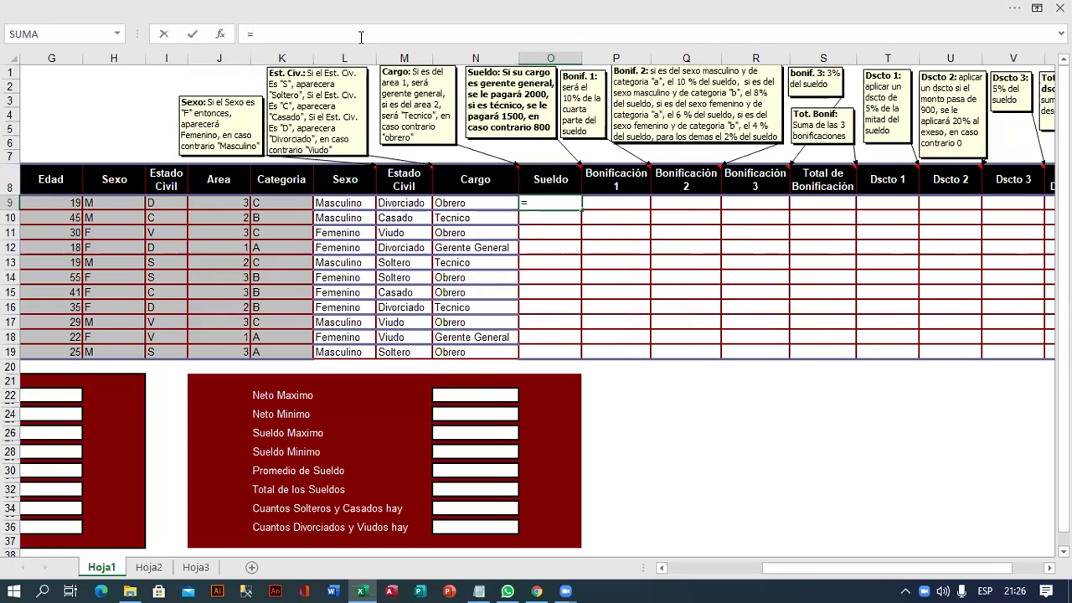
{"action": "type", "text": "SI"}
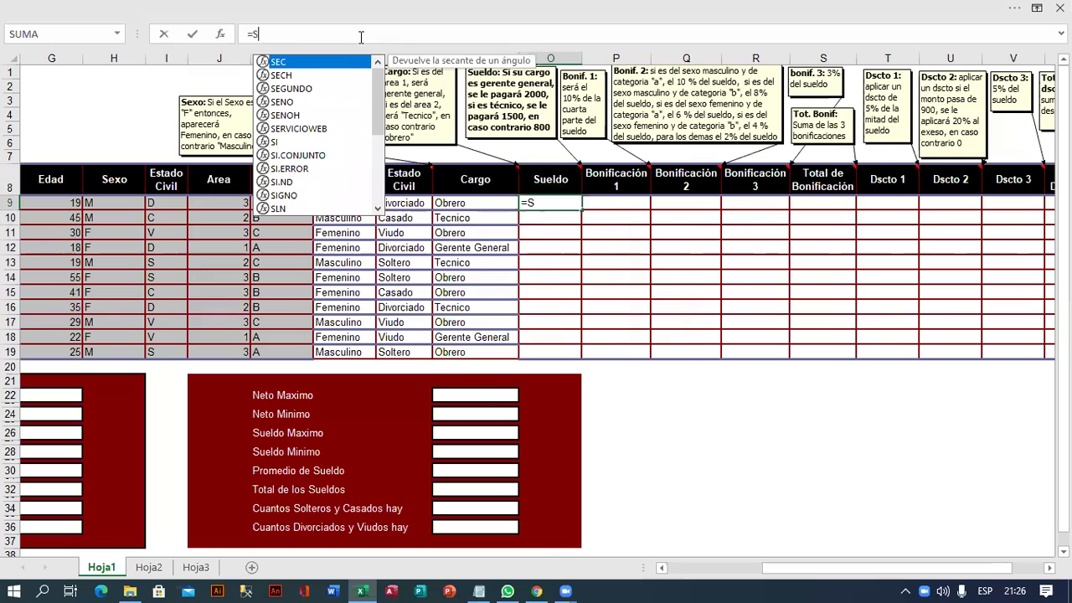
{"action": "type", "text": "("}
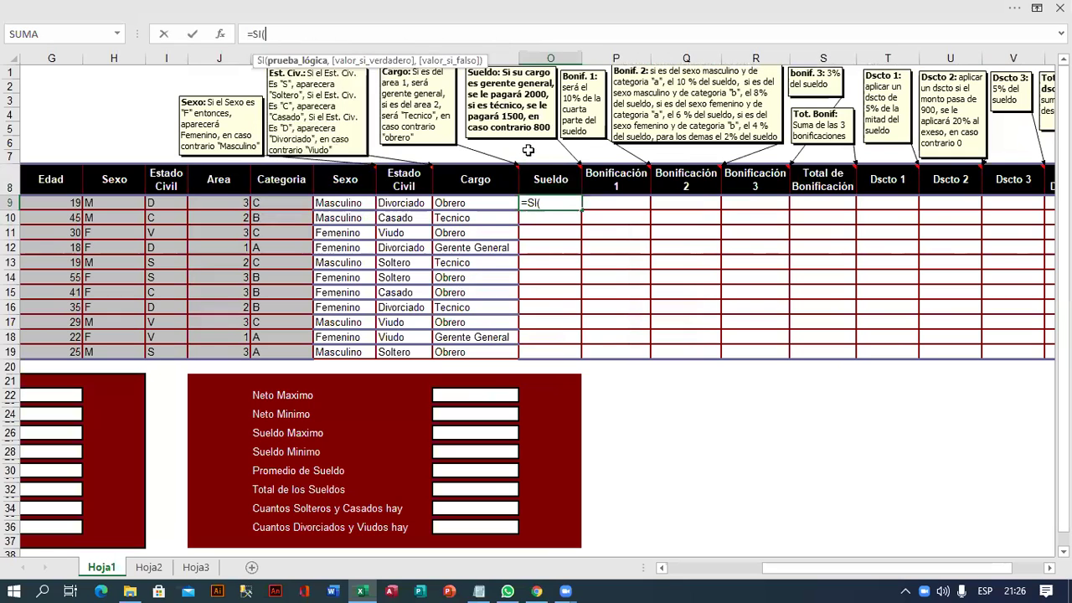
{"action": "left_click", "coordinate": [456, 206]}
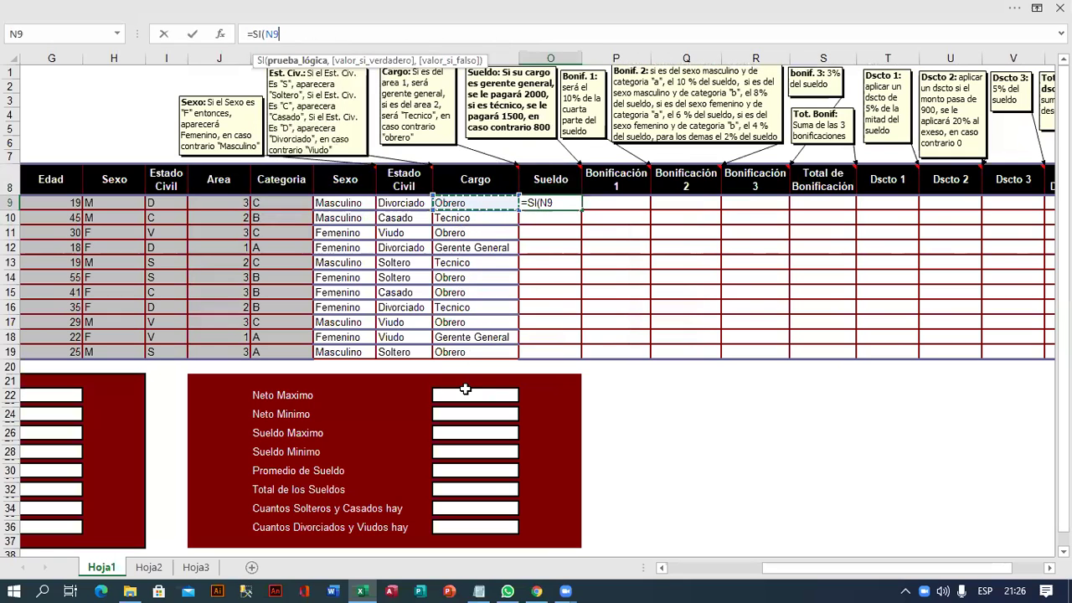
{"action": "type", "text": "=\""}
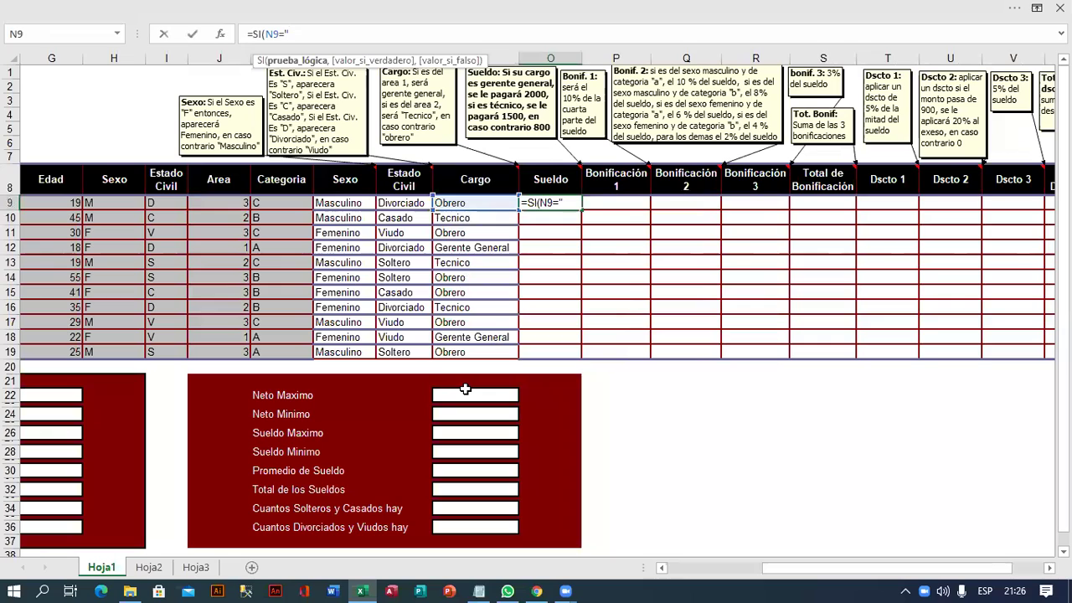
{"action": "type", "text": "Gerente General\","}
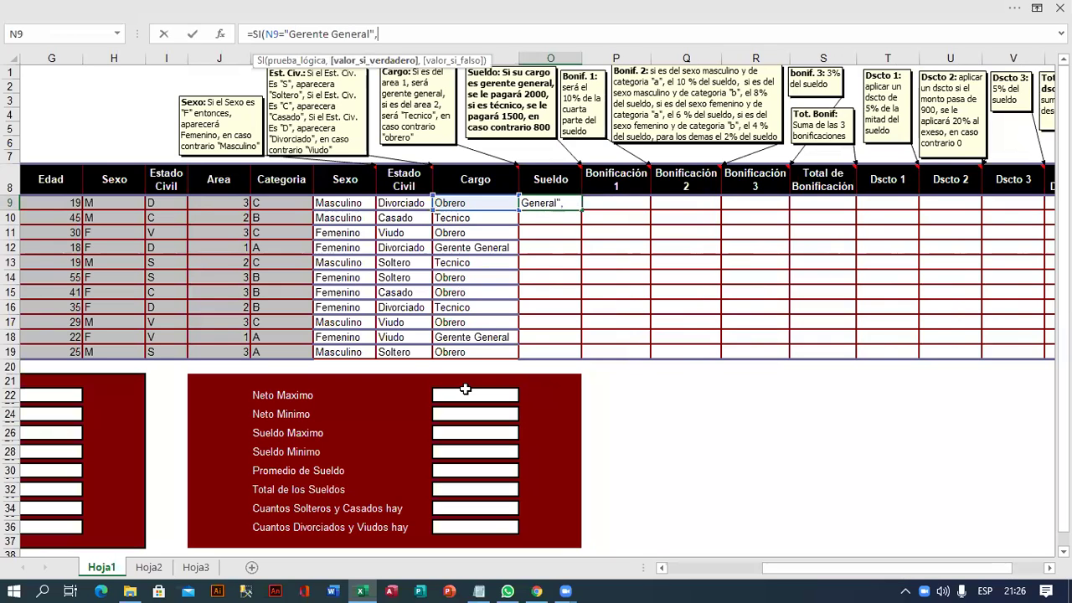
{"action": "type", "text": "2000"}
{"action": "type", "text": ",SI("}
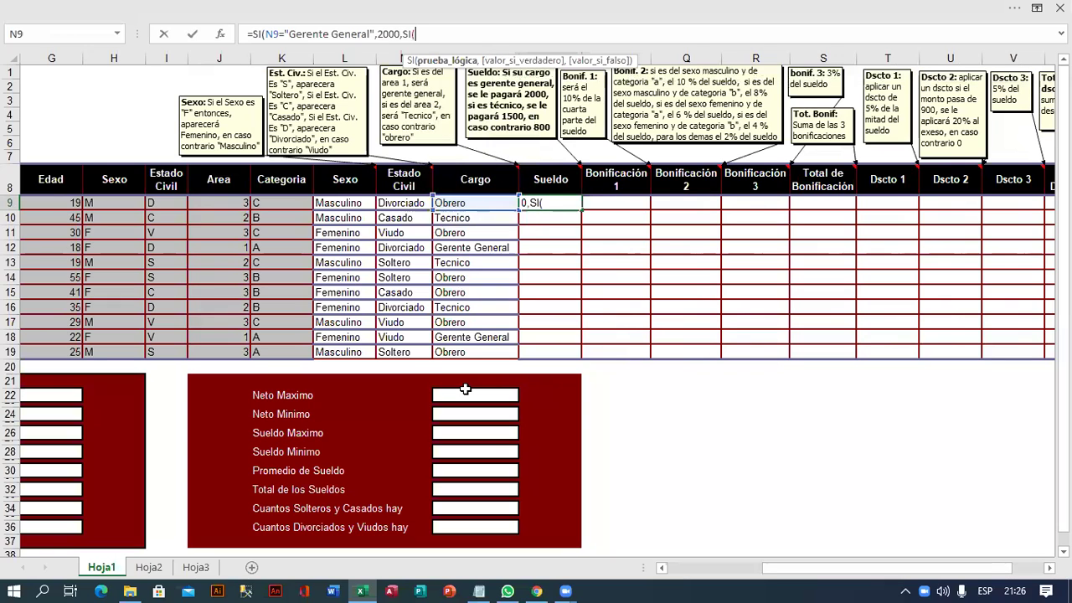
{"action": "left_click", "coordinate": [473, 203]}
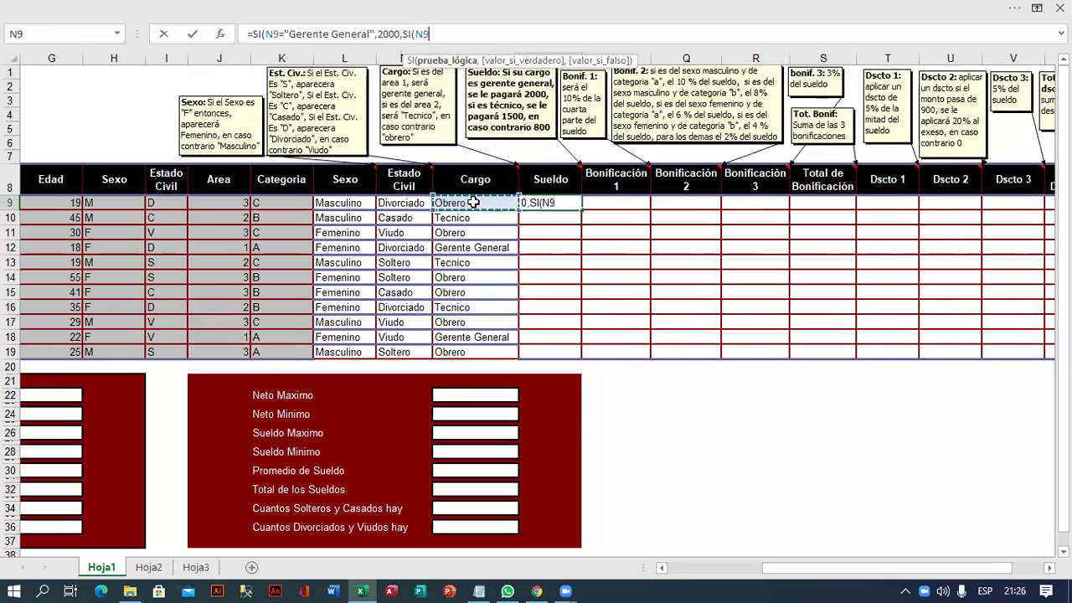
{"action": "type", "text": "="}
{"action": "type", "text": "\"T"}
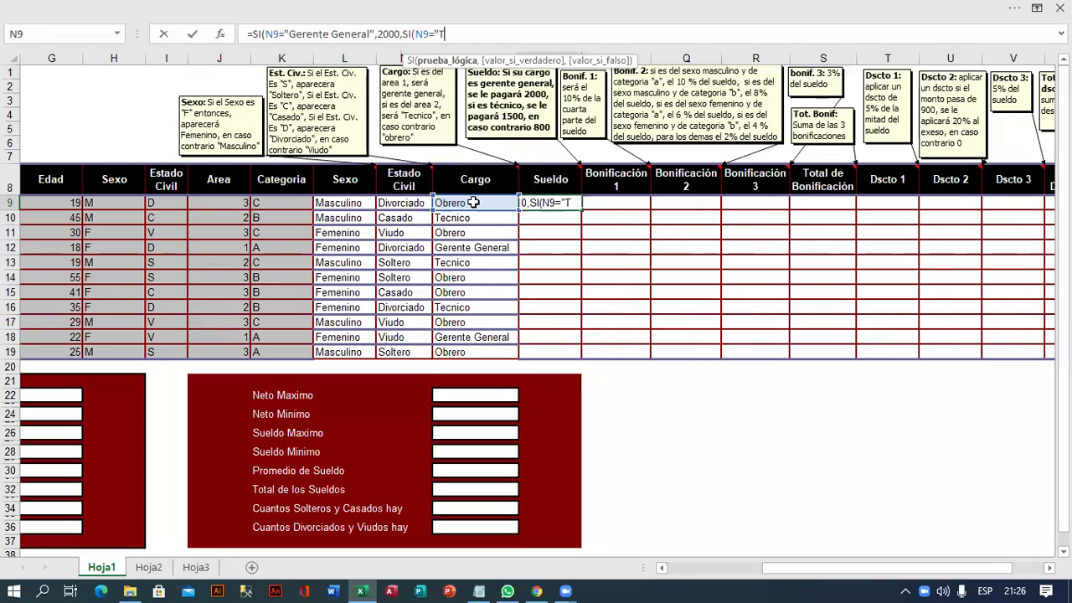
{"action": "type", "text": "écnico\""}
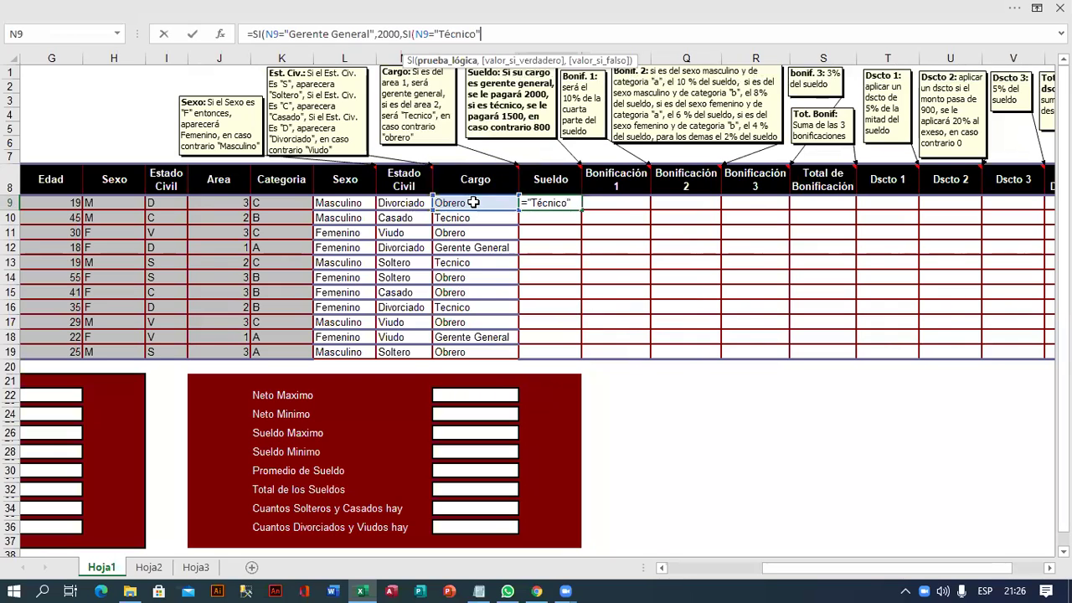
{"action": "type", "text": ","}
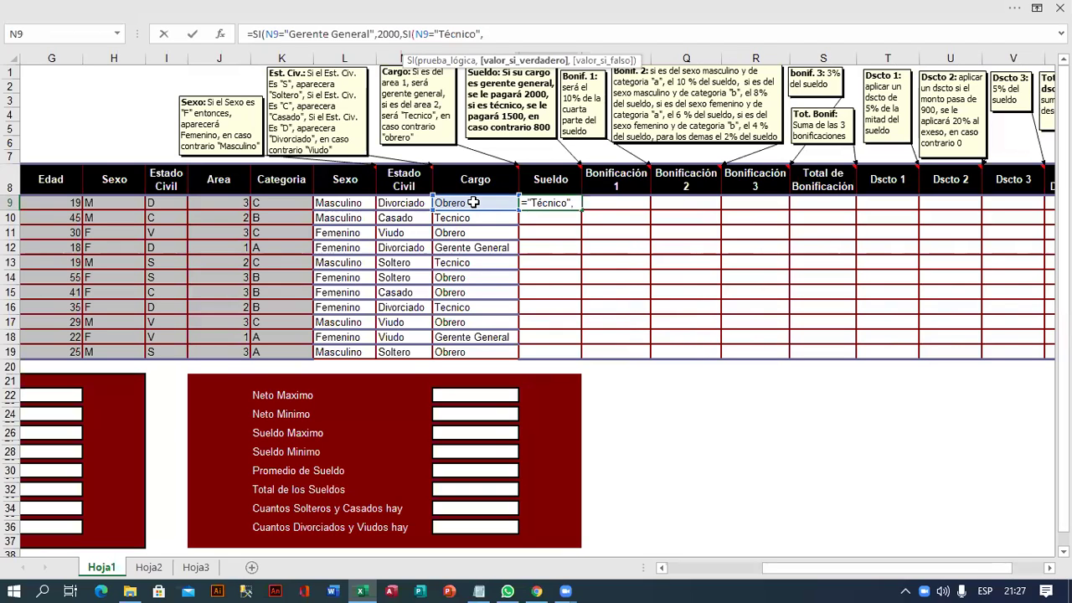
{"action": "type", "text": "1500,800))"}
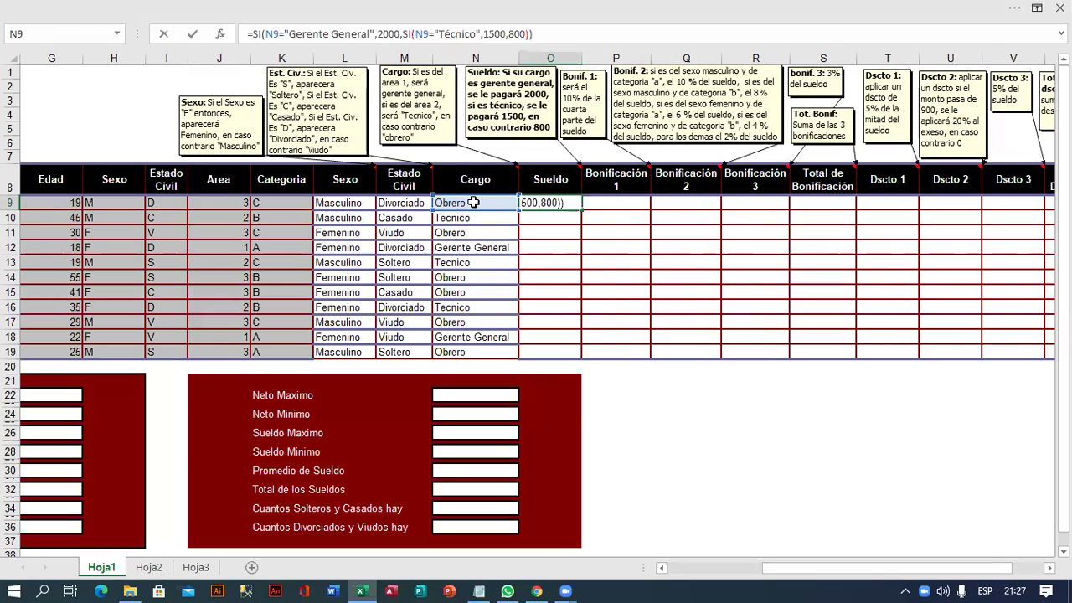
{"action": "key", "text": "Return"}
{"action": "key", "text": "Up"}
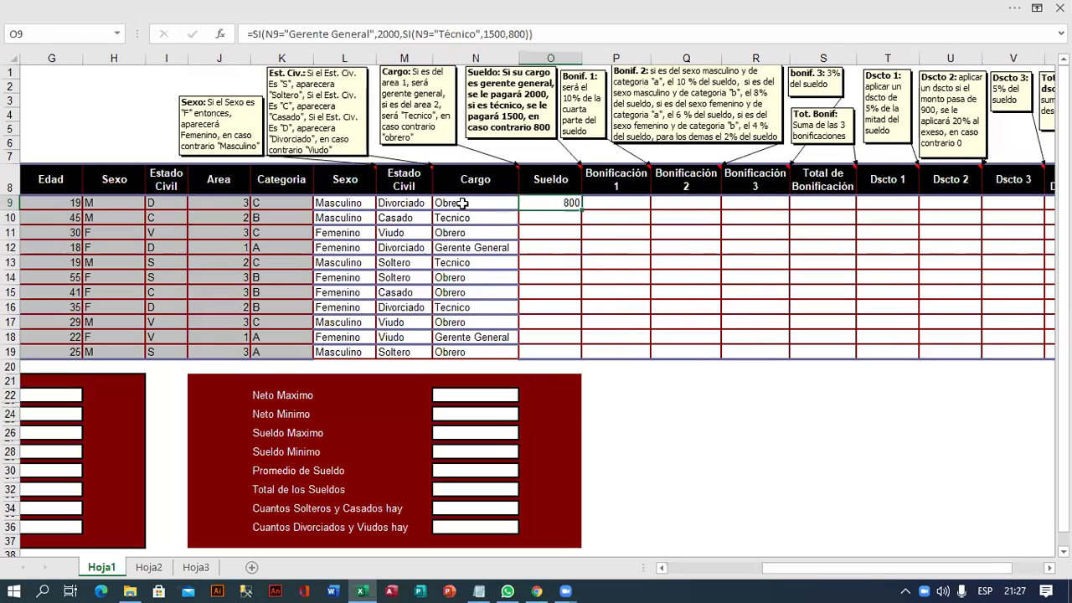
{"action": "left_click", "coordinate": [460, 218]}
Refill the Cargo formula down to N19 and revise O9's salary formula
{"action": "left_click", "coordinate": [479, 203]}
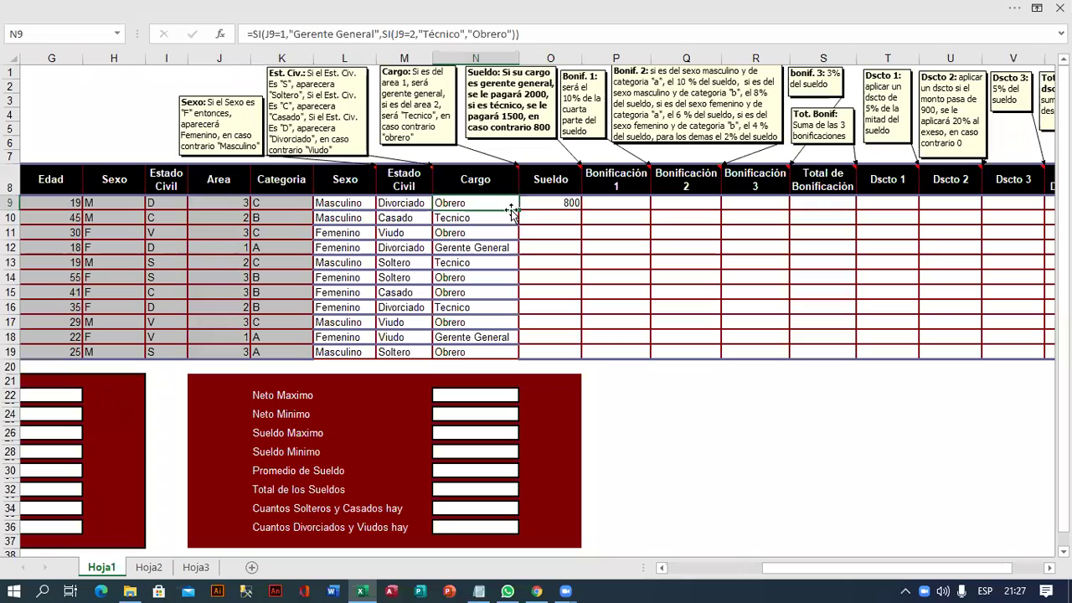
{"action": "left_click_drag", "start_coordinate": [520, 210], "coordinate": [519, 352]}
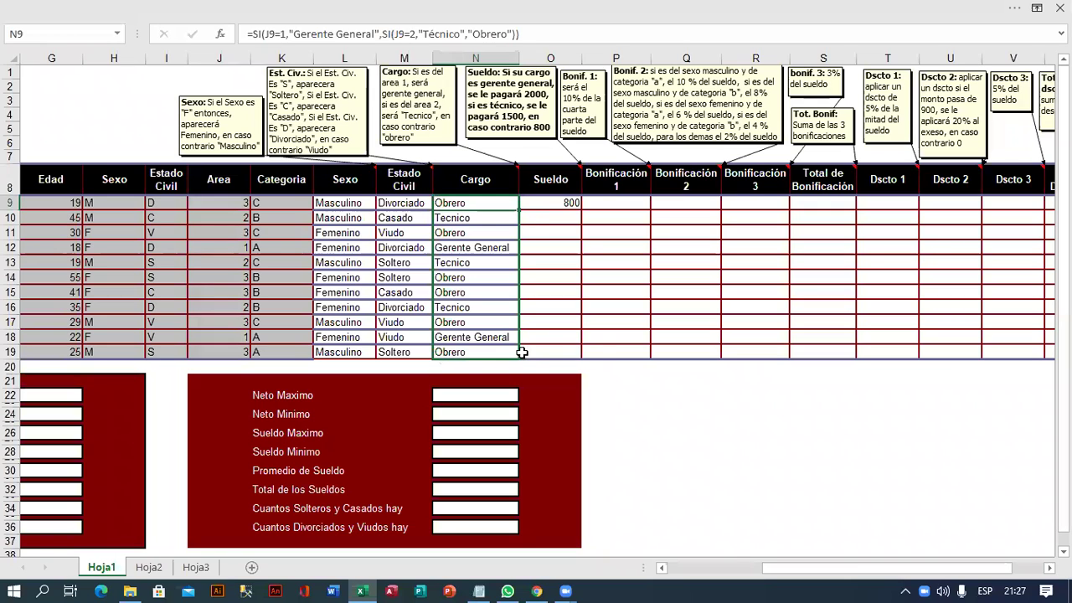
{"action": "left_click", "coordinate": [572, 202]}
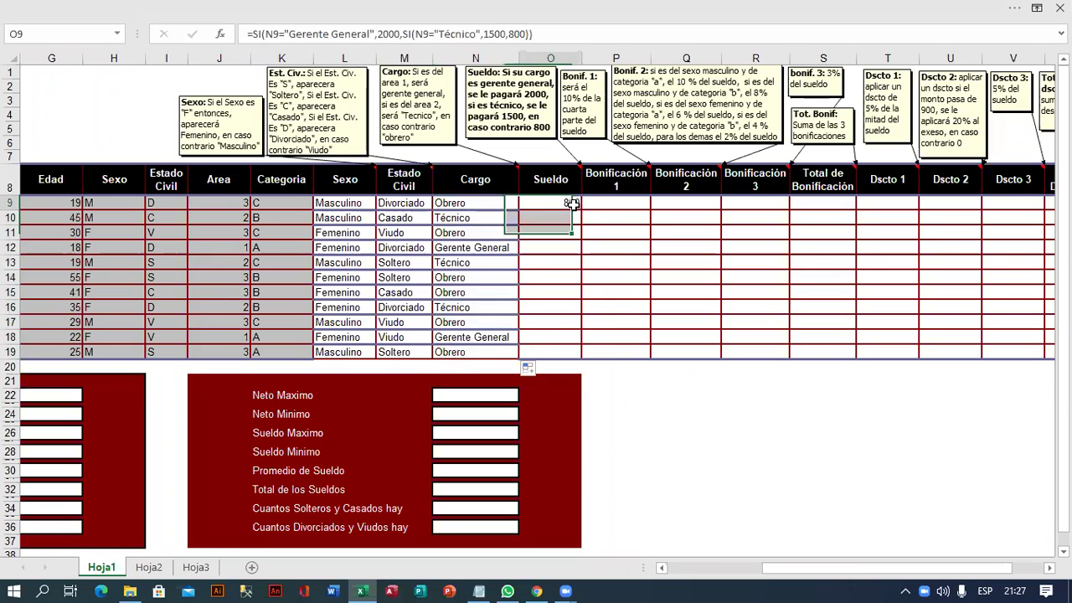
{"action": "double_click", "coordinate": [571, 202]}
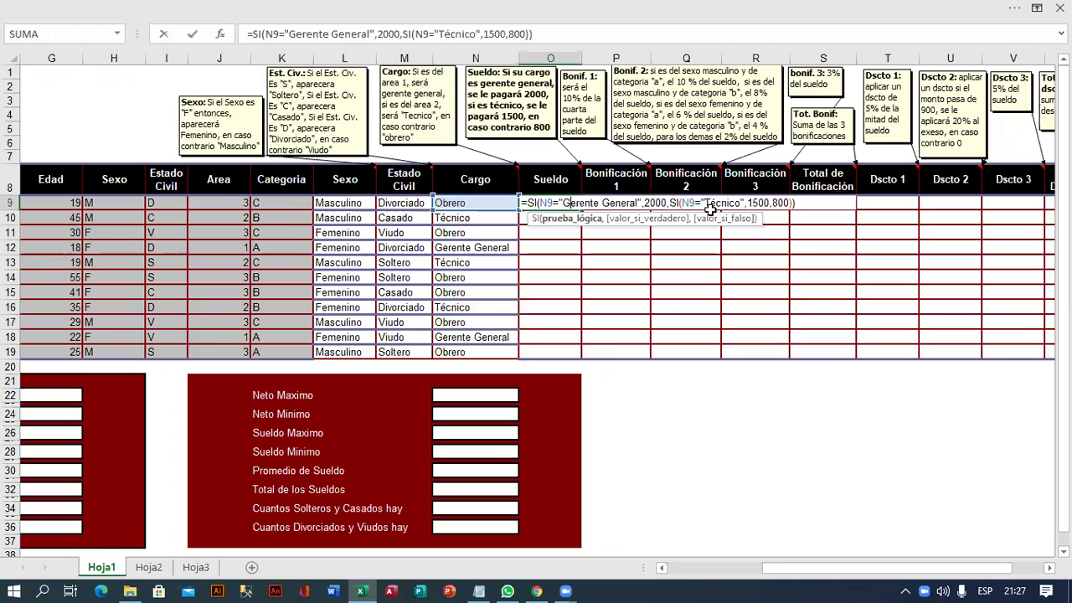
{"action": "left_click", "coordinate": [533, 33]}
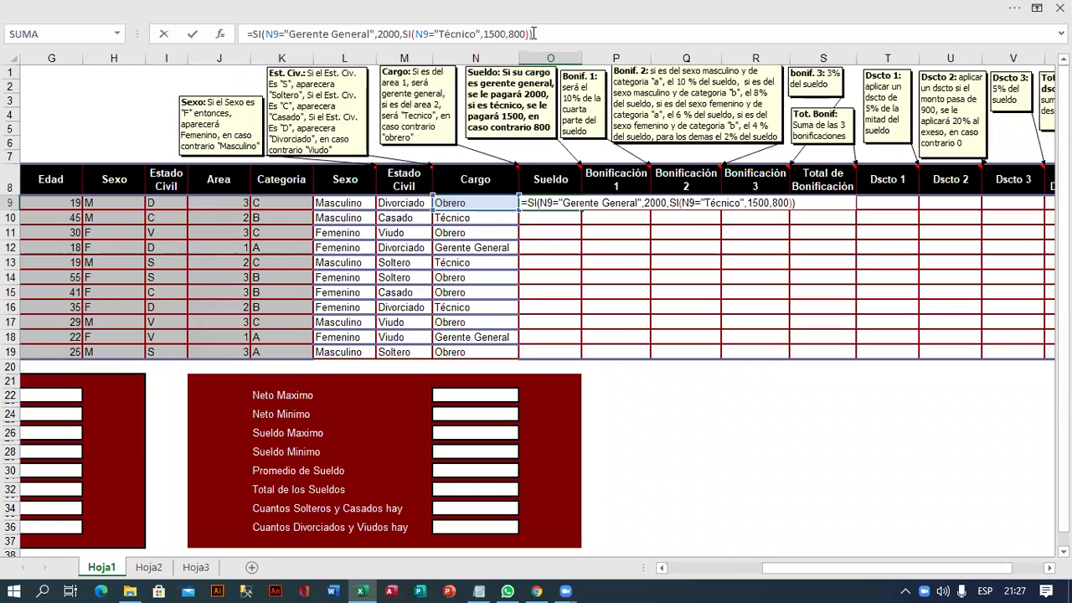
{"action": "key", "text": "Return"}
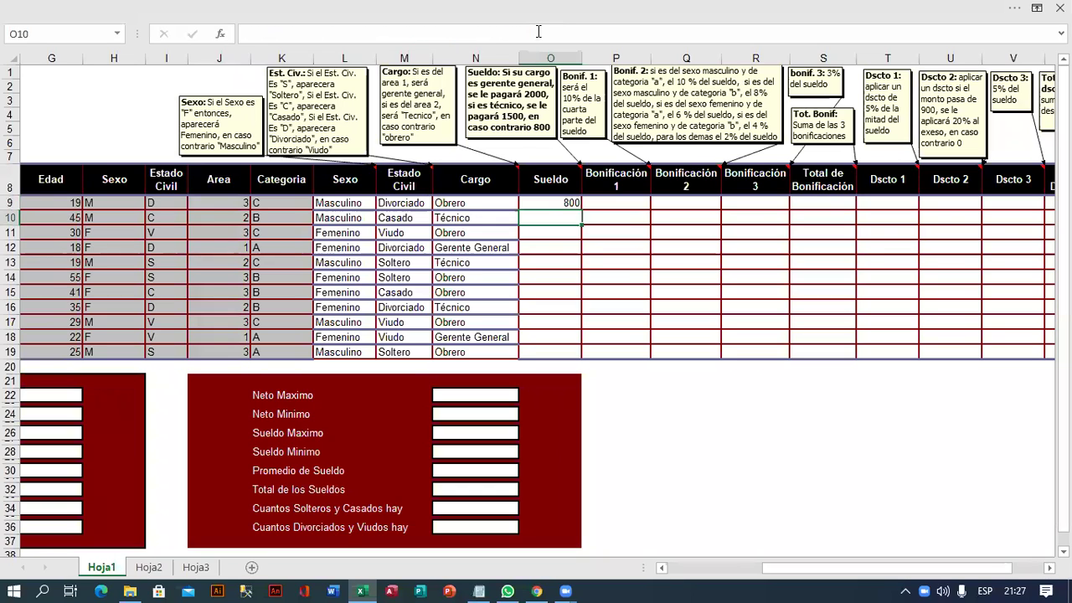
Fill the O9 salary formula down through O19
{"action": "left_click", "coordinate": [570, 206]}
{"action": "left_click_drag", "start_coordinate": [582, 209], "coordinate": [589, 354]}
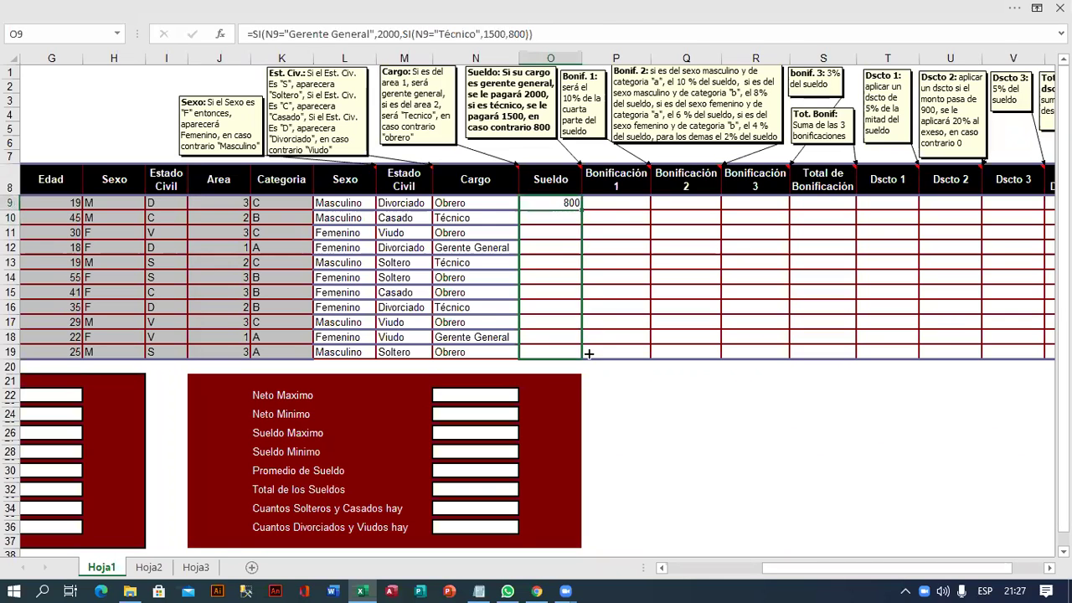
{"action": "left_click", "coordinate": [617, 208]}
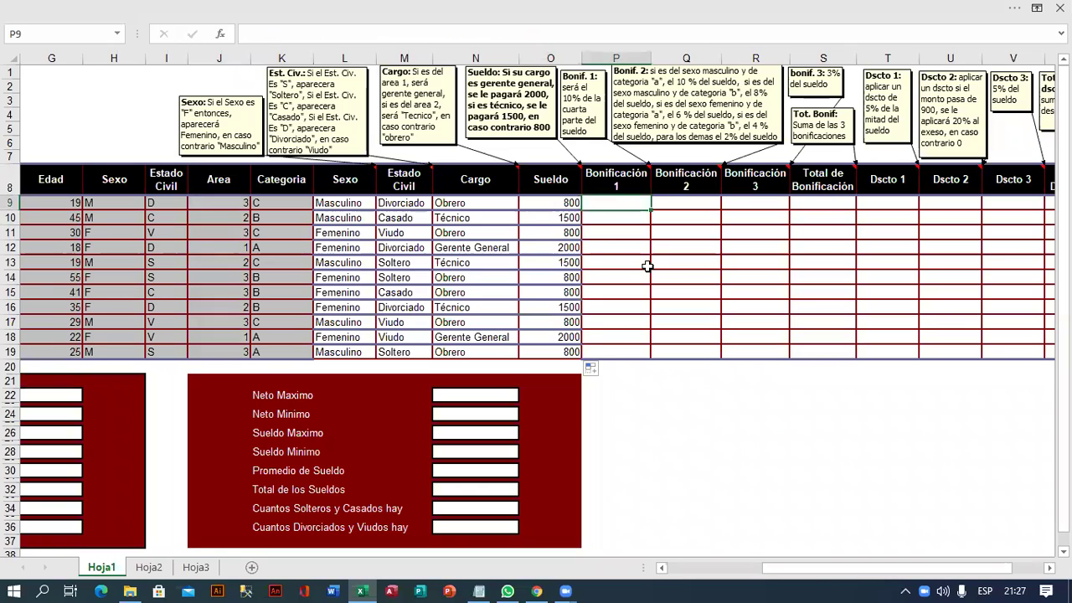
Enter =10%*O9/4 in P9 and fill it down to P19
{"action": "type", "text": "="}
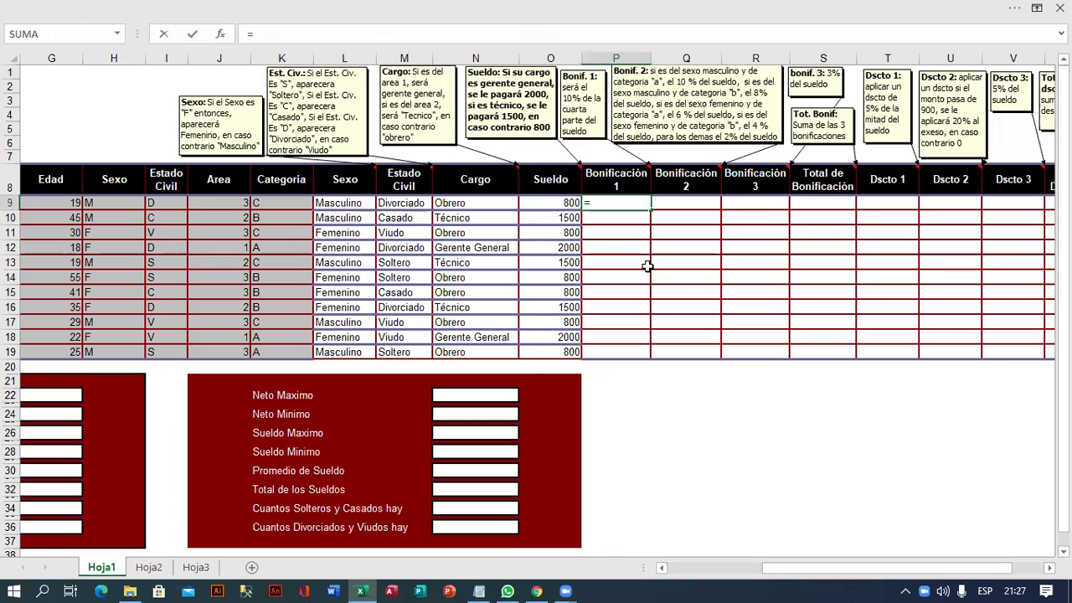
{"action": "type", "text": "10%*"}
{"action": "left_click", "coordinate": [560, 204]}
{"action": "type", "text": "/4"}
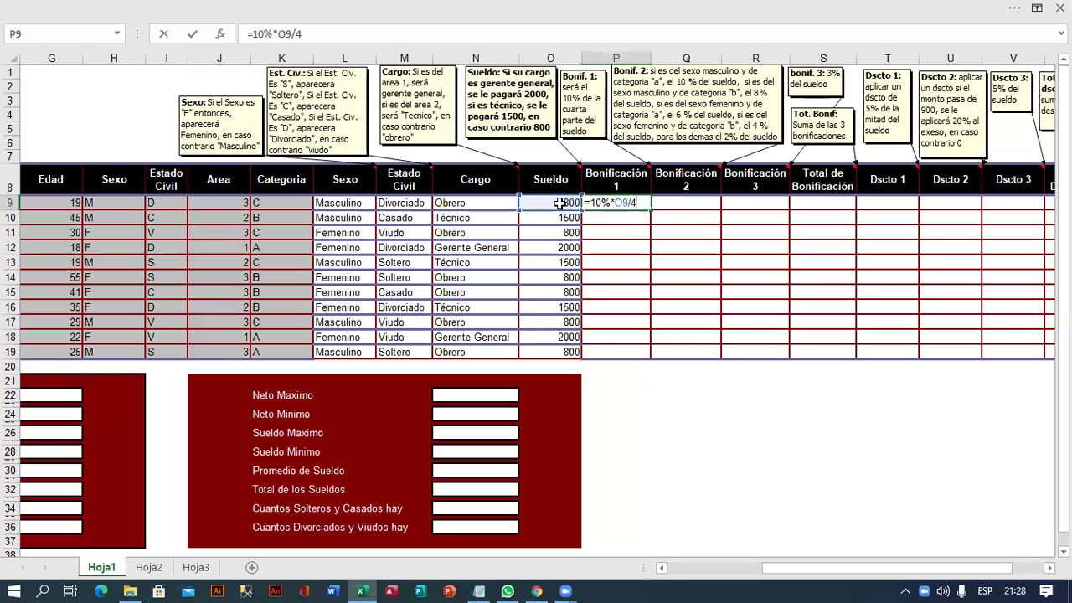
{"action": "key", "text": "Return"}
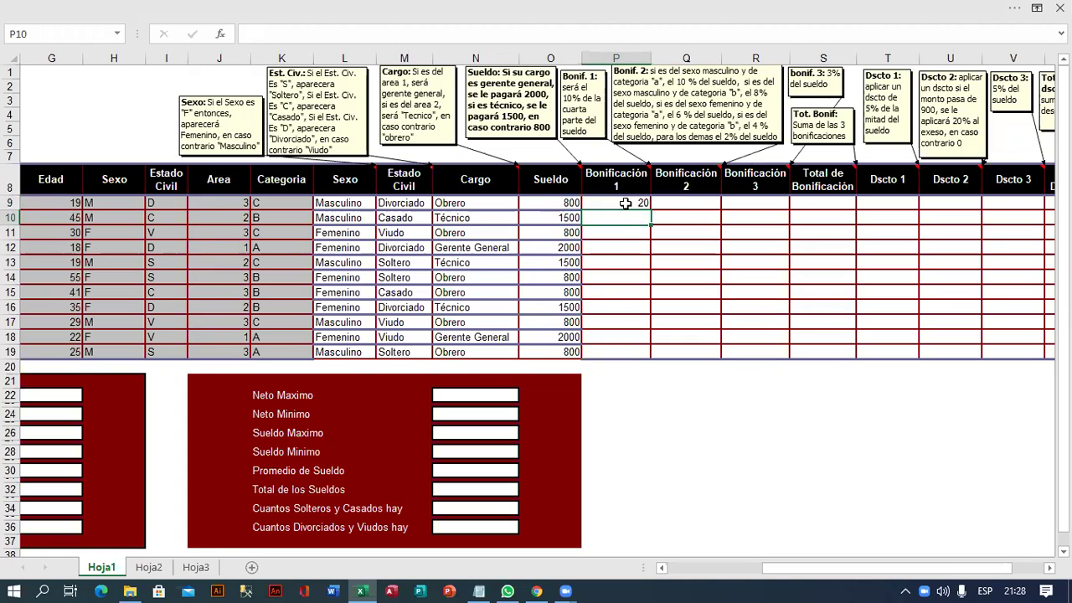
{"action": "left_click", "coordinate": [626, 204]}
{"action": "left_click_drag", "start_coordinate": [650, 210], "coordinate": [655, 357]}
{"action": "left_click", "coordinate": [692, 205]}
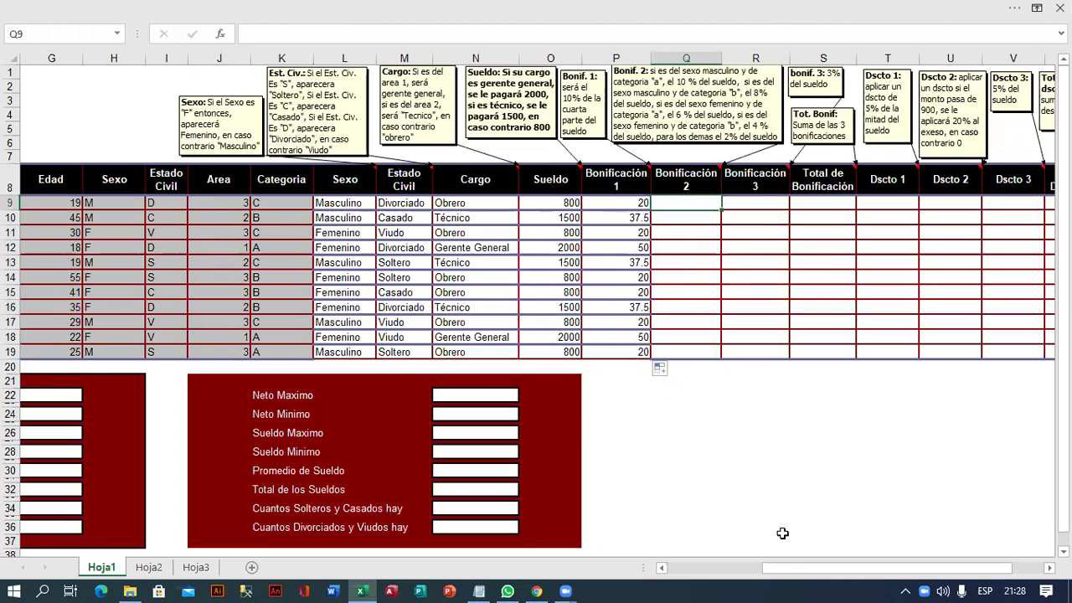
Start Q9 with =SI(Y(H9="M",K9="A"),10%*O9 for male category A employees
{"action": "left_click", "coordinate": [274, 35]}
{"action": "type", "text": "=SI("}
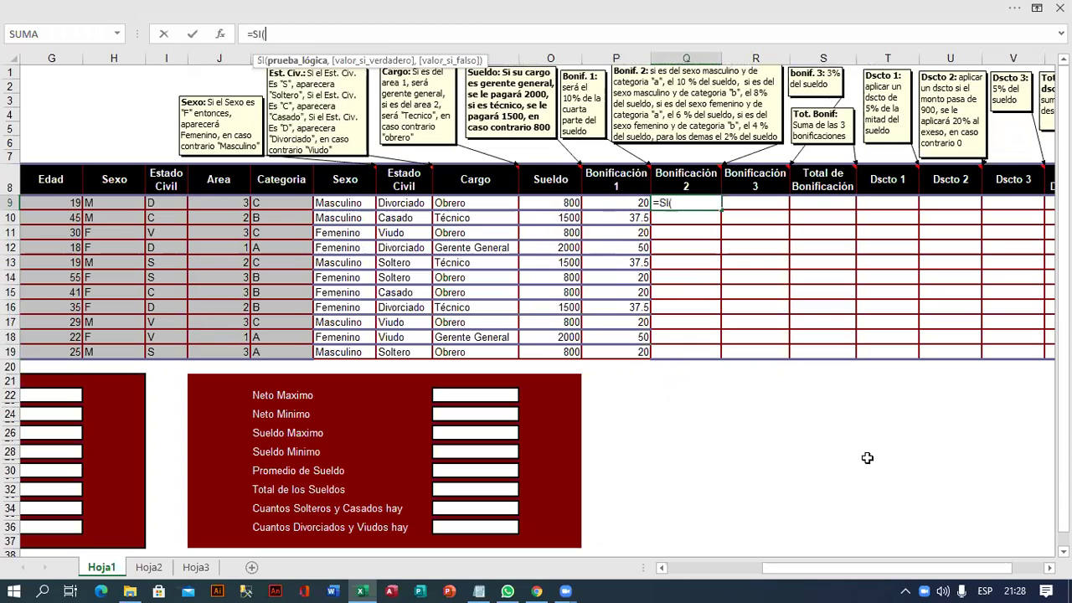
{"action": "type", "text": "y"}
{"action": "key", "text": "Tab"}
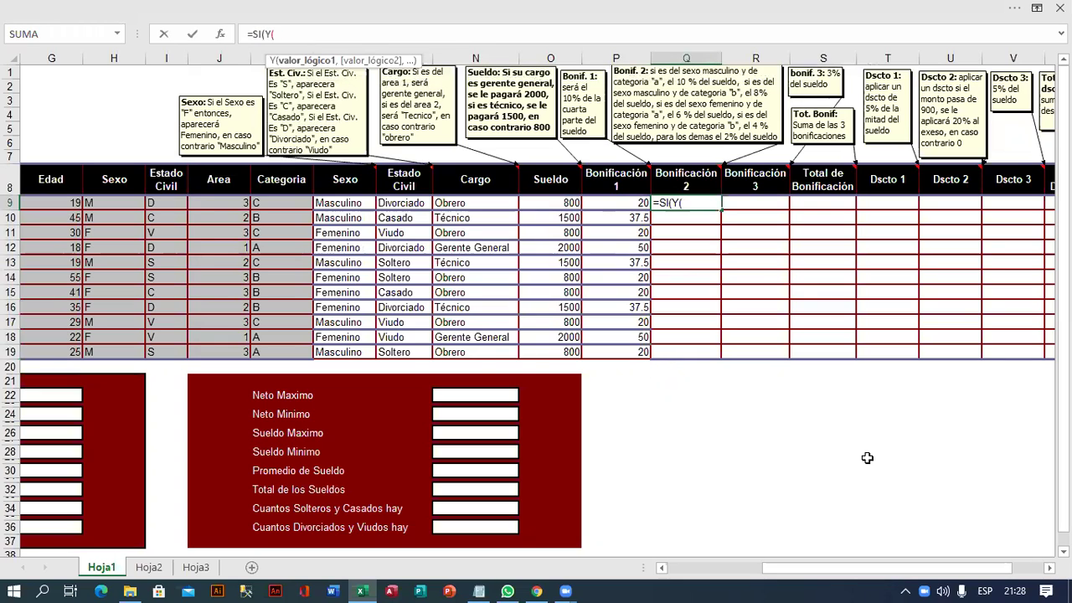
{"action": "left_click", "coordinate": [122, 203]}
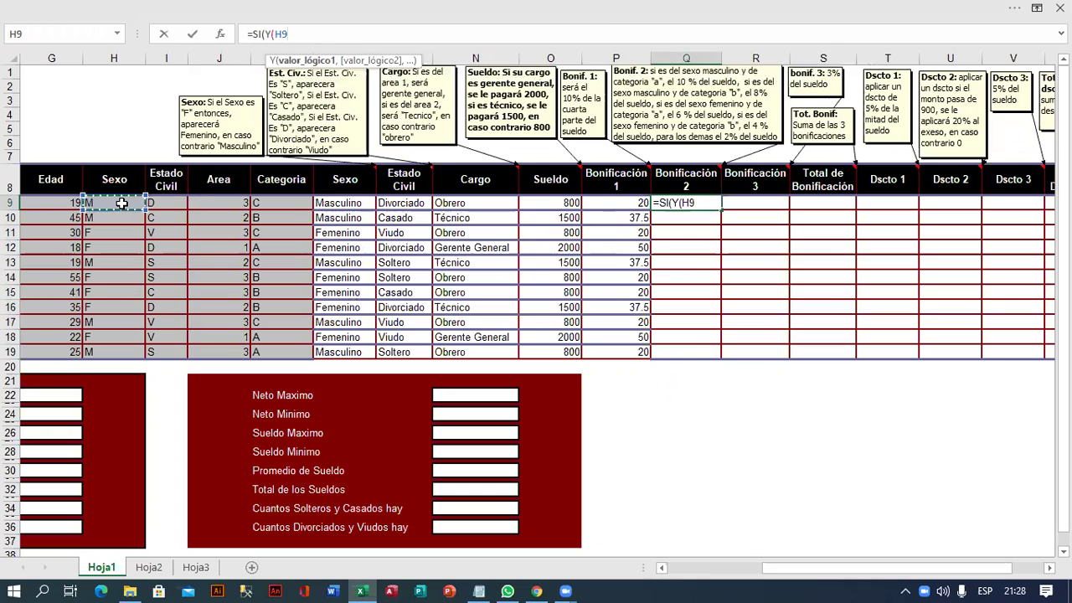
{"action": "type", "text": "=\"M\""}
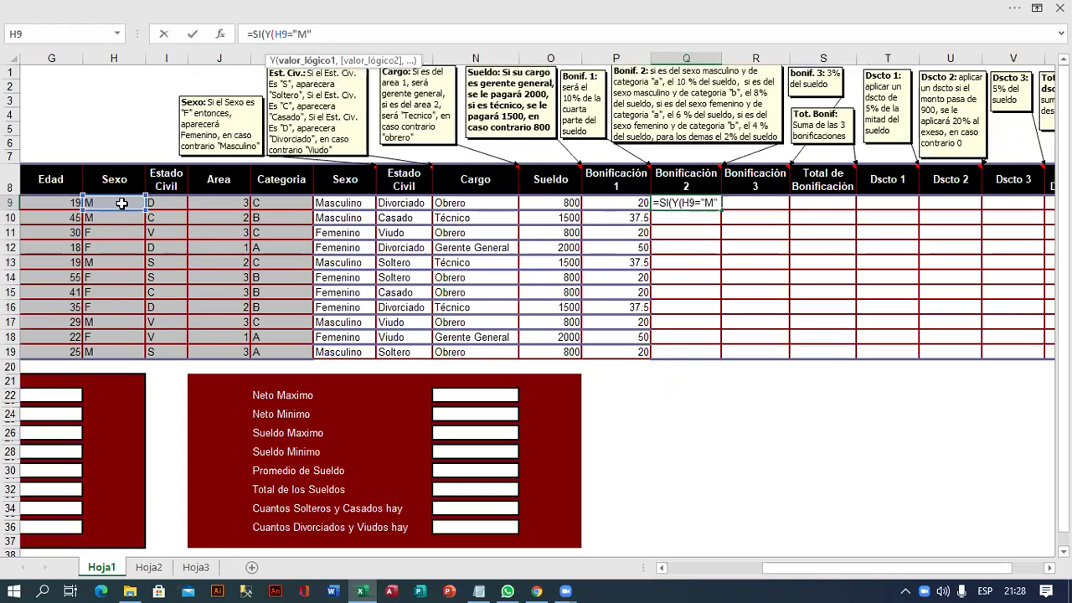
{"action": "type", "text": ","}
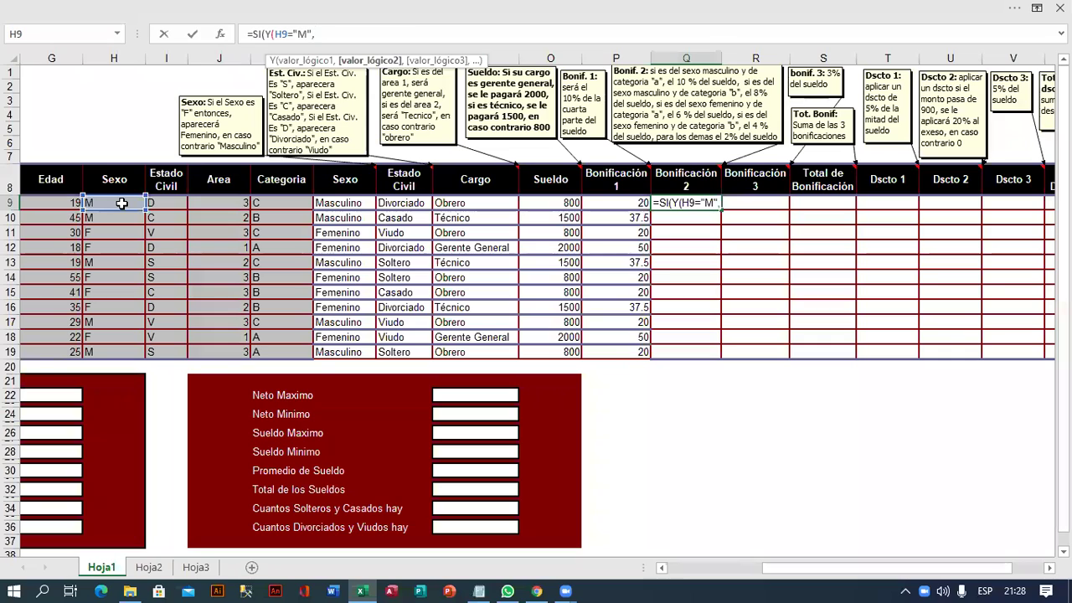
{"action": "left_click", "coordinate": [275, 204]}
{"action": "type", "text": "="}
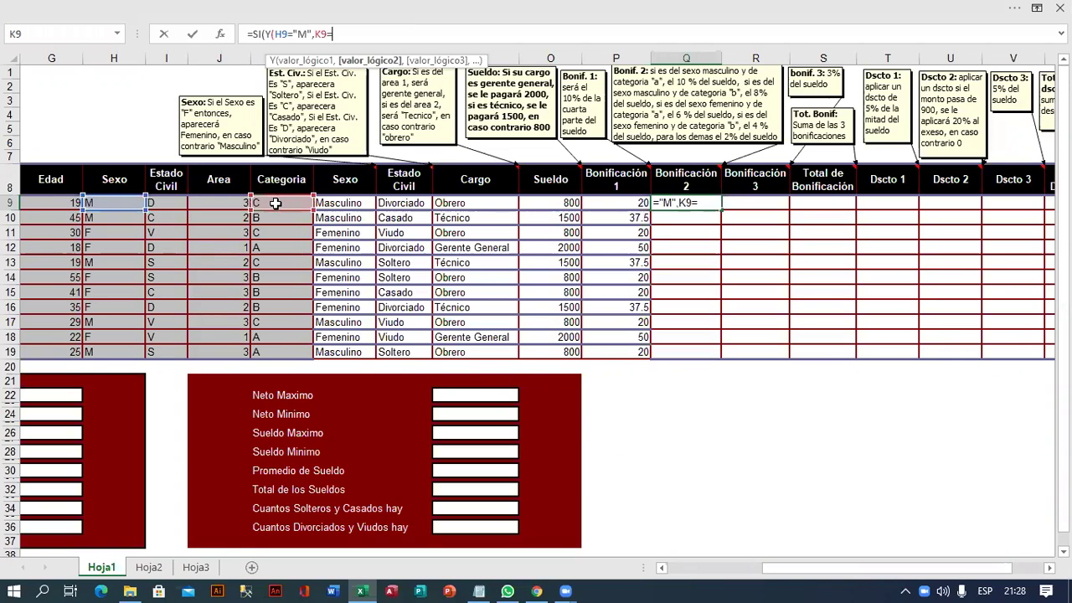
{"action": "type", "text": "\"A\""}
{"action": "type", "text": ")"}
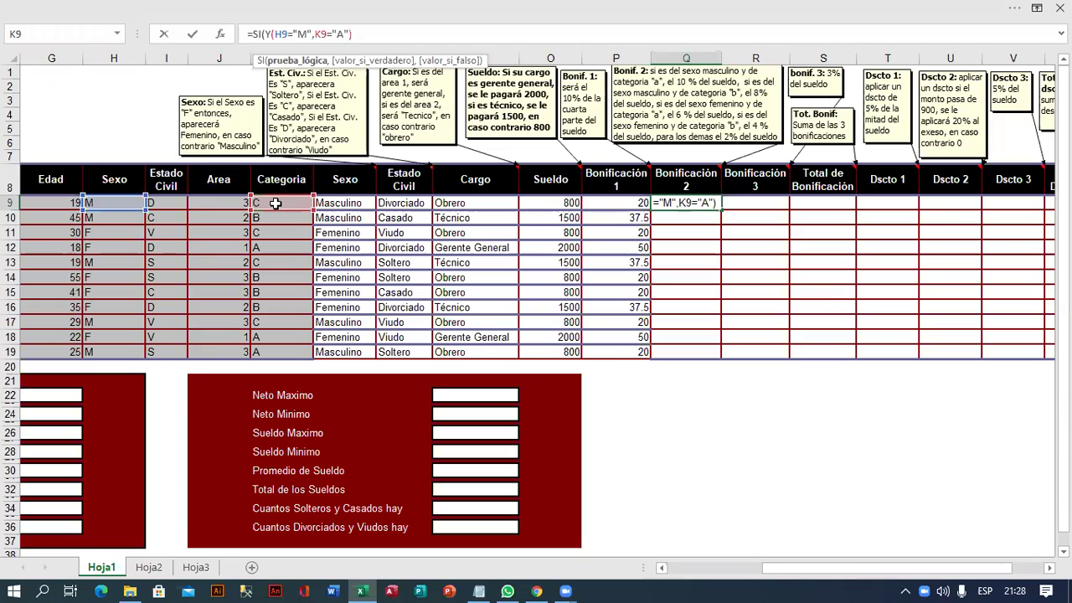
{"action": "type", "text": ",10%*"}
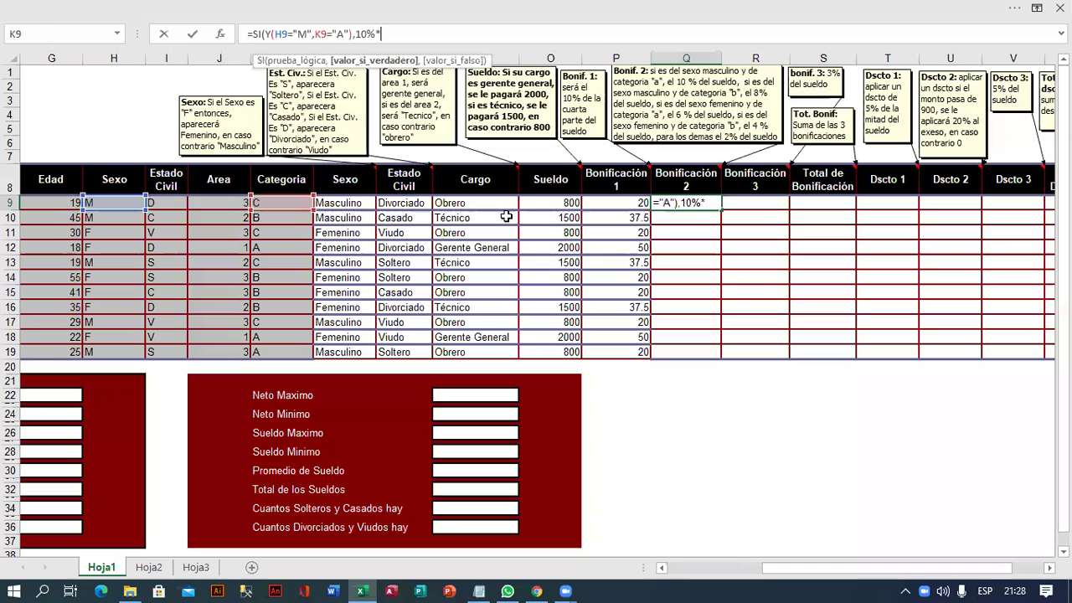
{"action": "left_click", "coordinate": [544, 203]}
{"action": "type", "text": ",SI("}
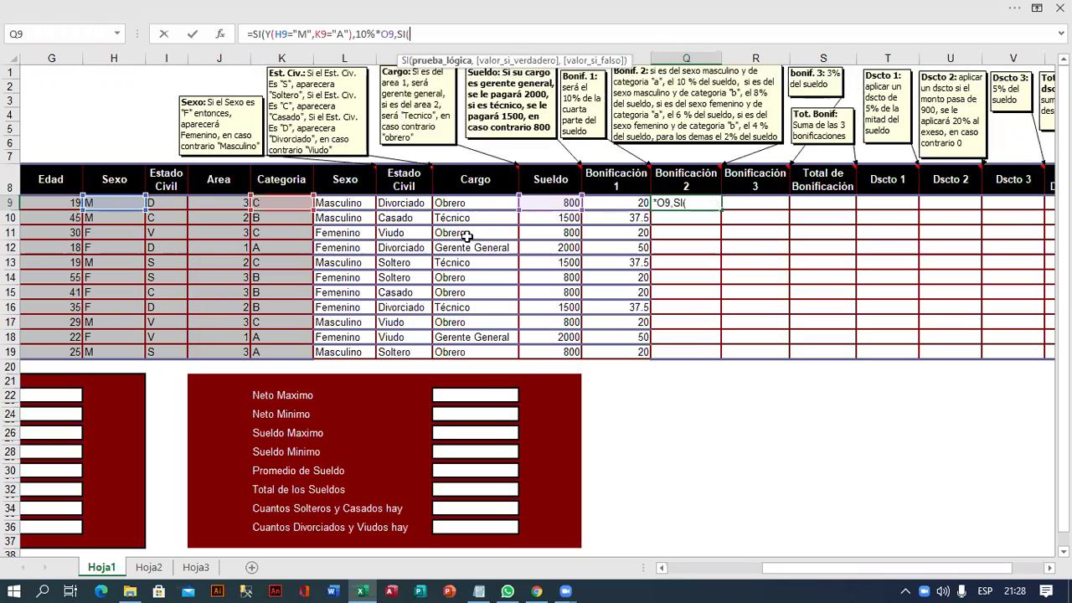
Add a nested test giving male category B employees 8% of the O9 salary
{"action": "left_click", "coordinate": [119, 202]}
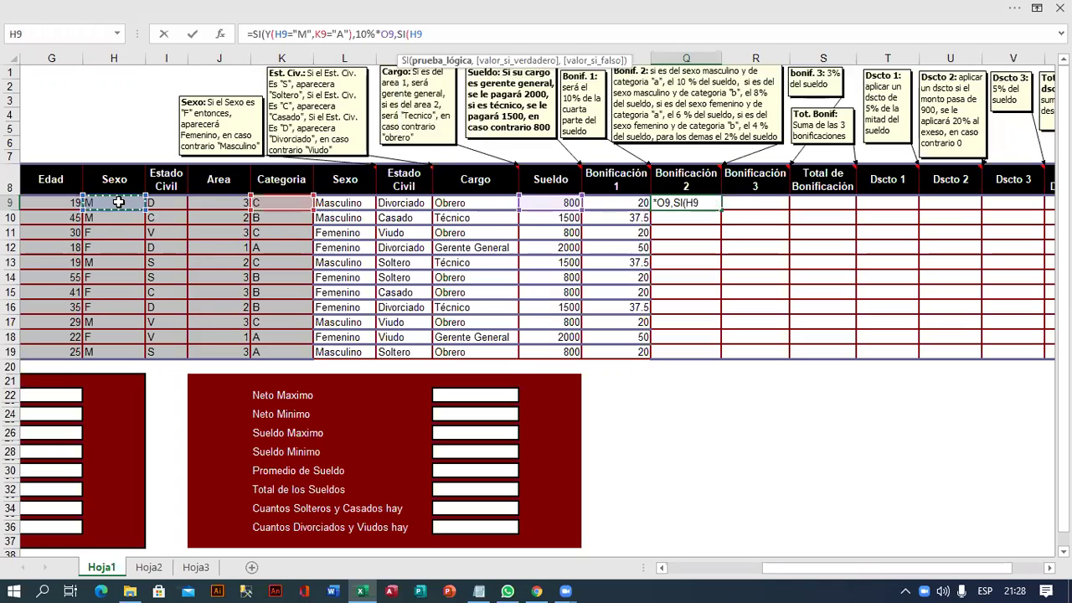
{"action": "type", "text": "=\"M\""}
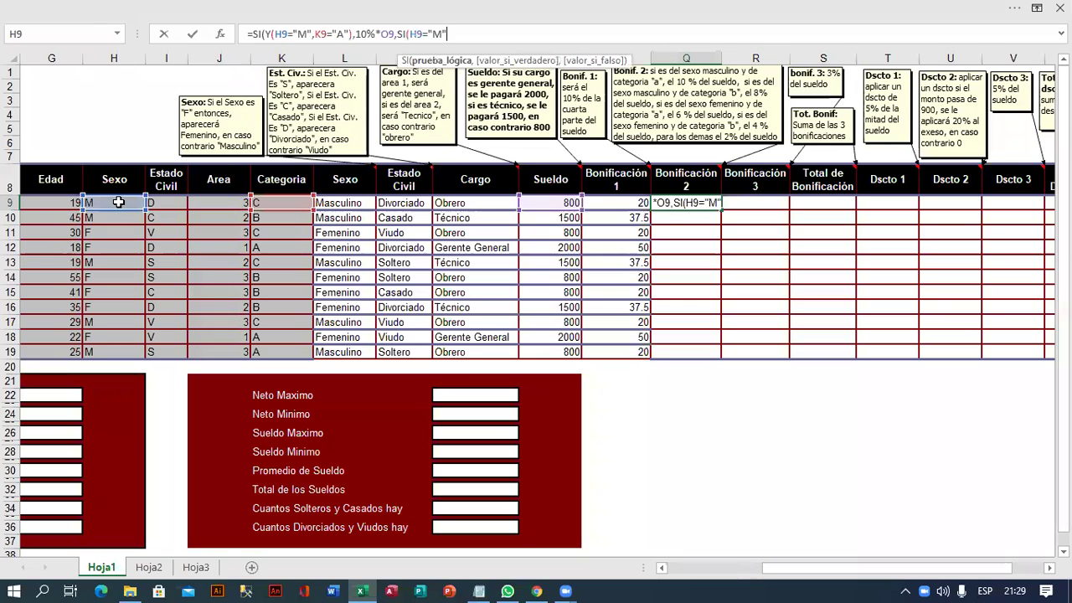
{"action": "left_click", "coordinate": [406, 32]}
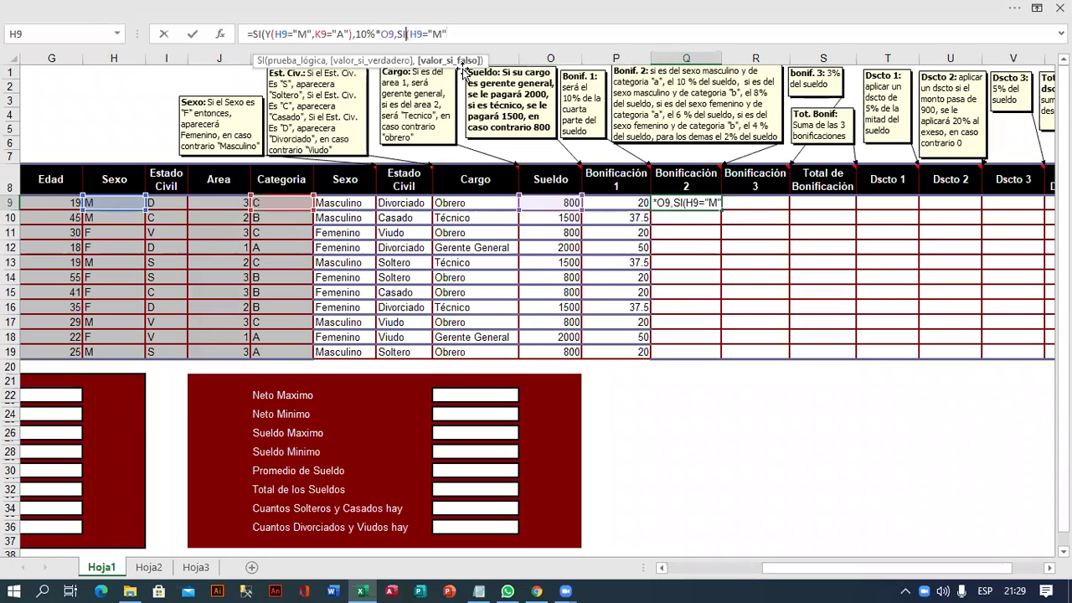
{"action": "type", "text": "(y"}
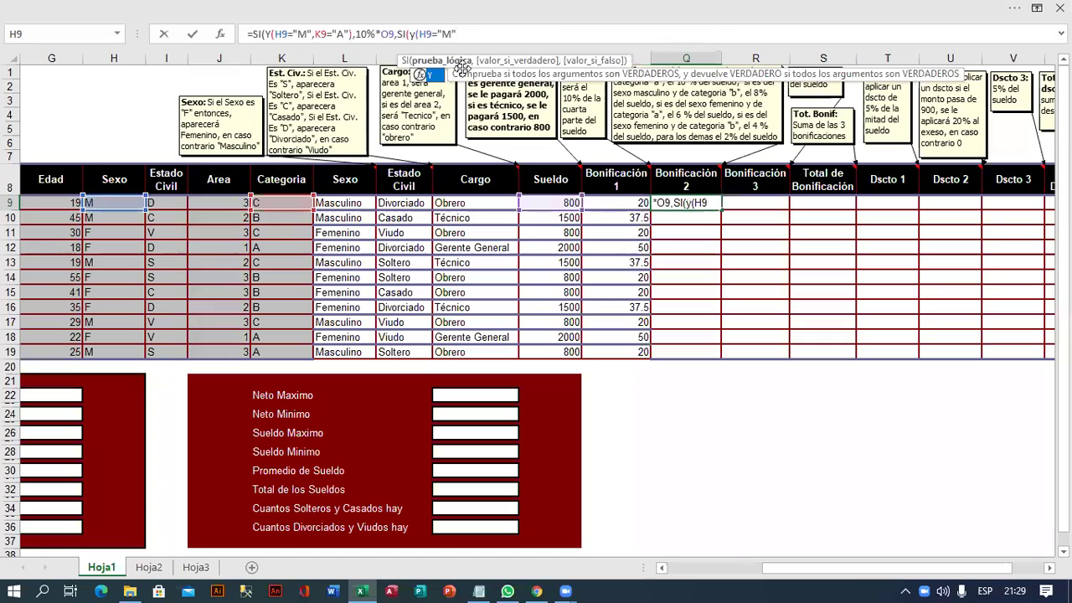
{"action": "left_click", "coordinate": [469, 33]}
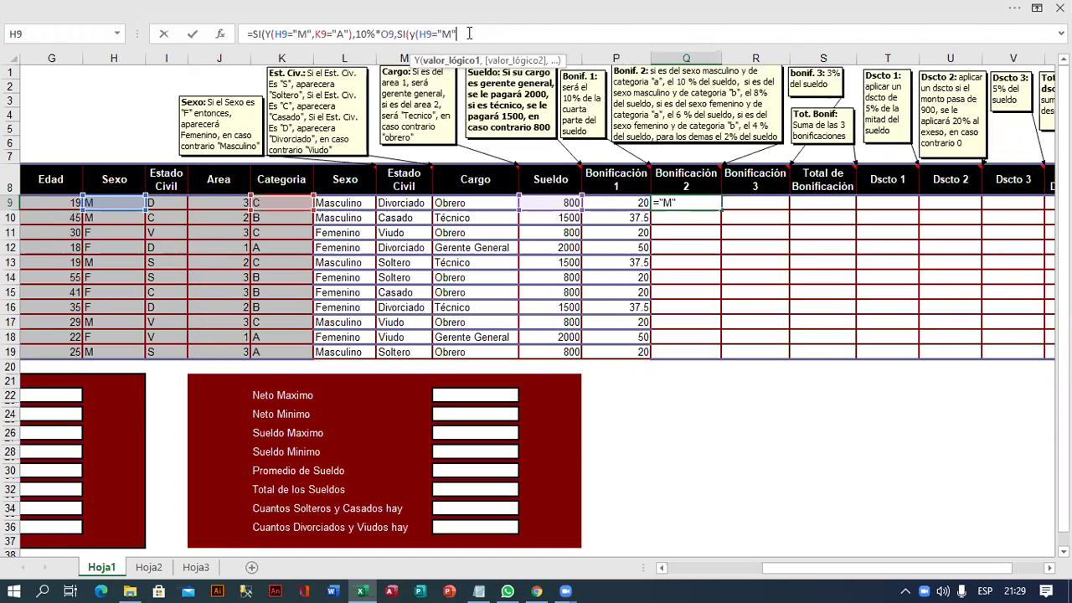
{"action": "type", "text": ","}
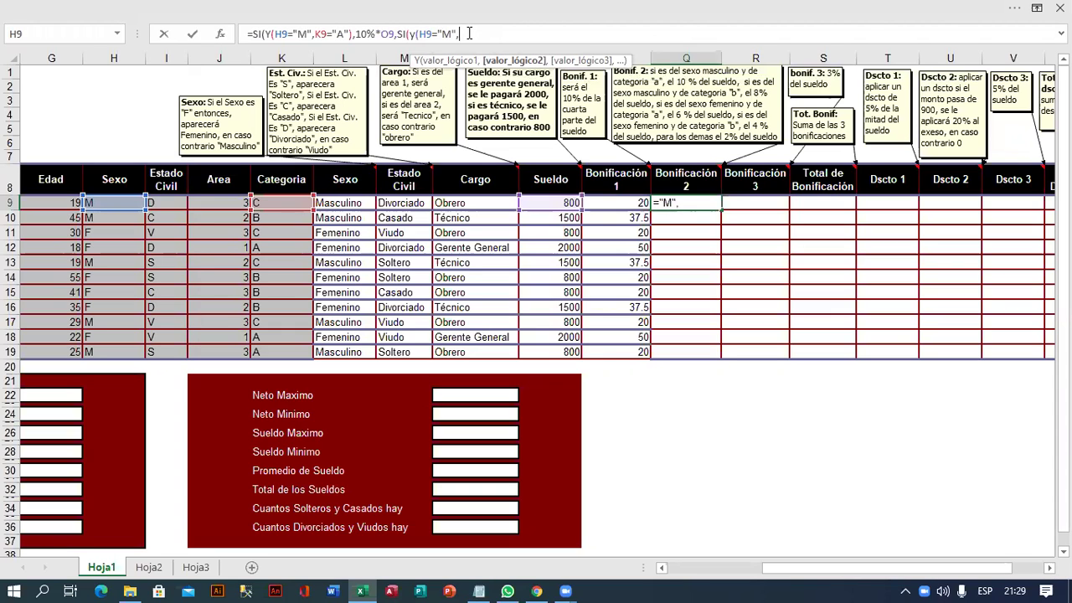
{"action": "left_click", "coordinate": [274, 204]}
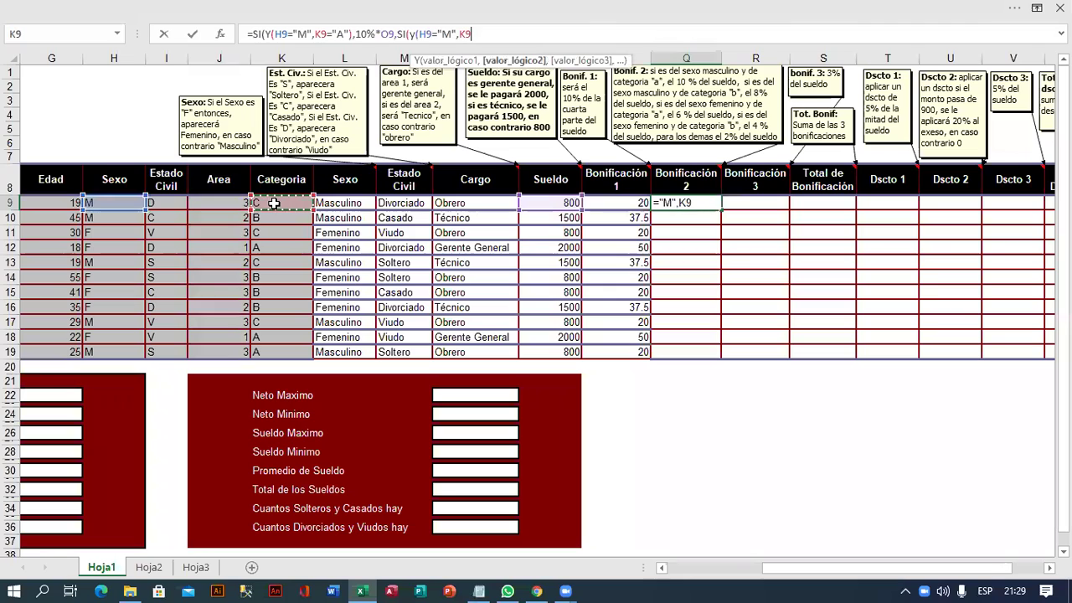
{"action": "type", "text": "=\""}
{"action": "type", "text": "B"}
{"action": "type", "text": "\")"}
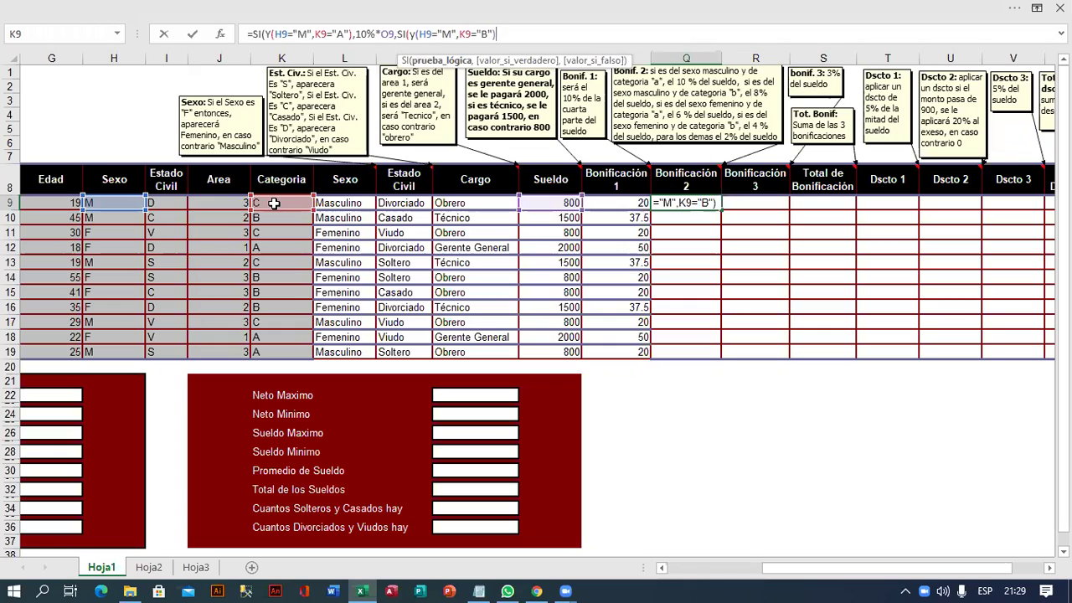
{"action": "type", "text": ",8%"}
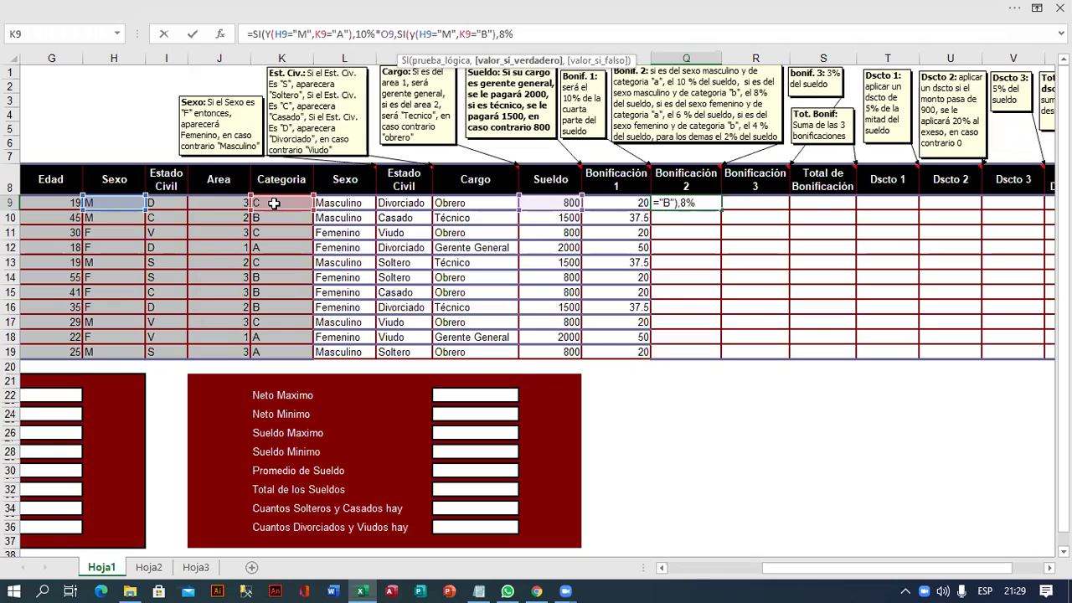
{"action": "type", "text": "*"}
{"action": "left_click", "coordinate": [547, 204]}
Add a nested test giving female category A employees 6% of the O9 salary
{"action": "type", "text": ",si"}
{"action": "key", "text": "Tab"}
{"action": "type", "text": "y"}
{"action": "key", "text": "Tab"}
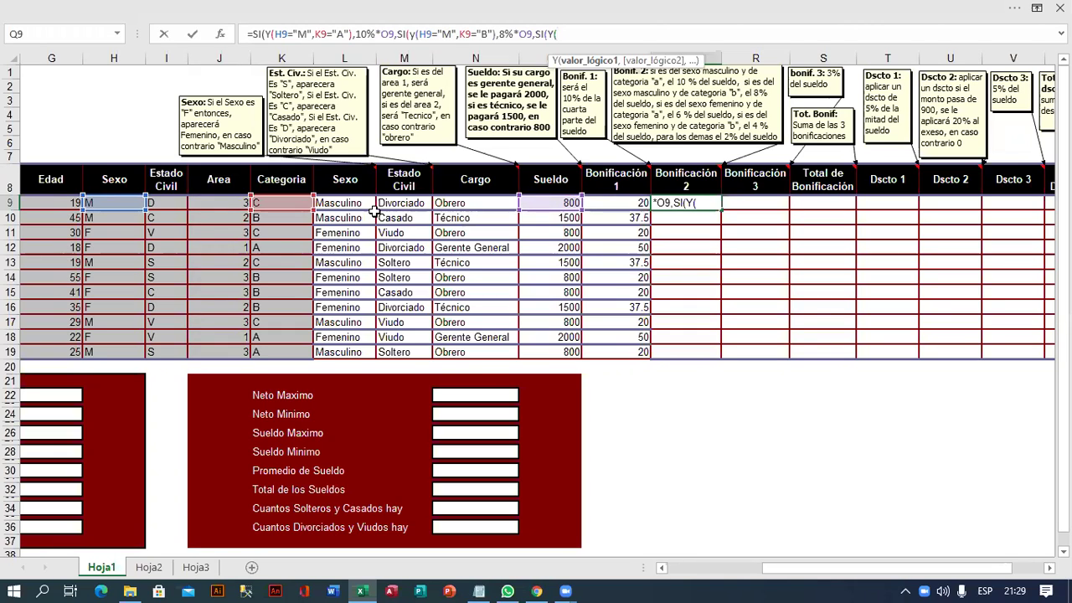
{"action": "left_click", "coordinate": [113, 199]}
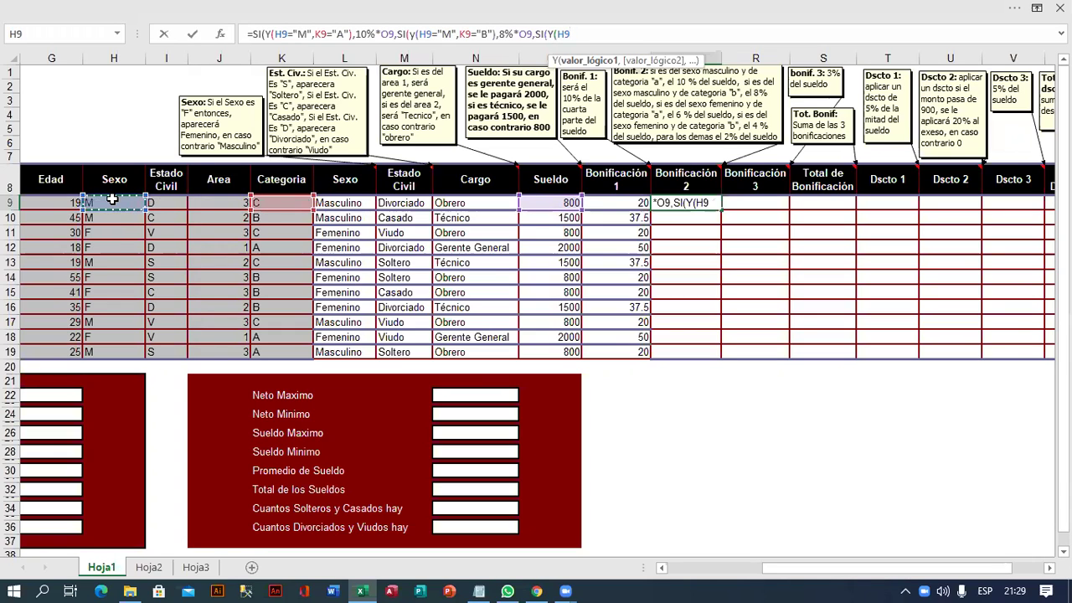
{"action": "type", "text": "=\"F\""}
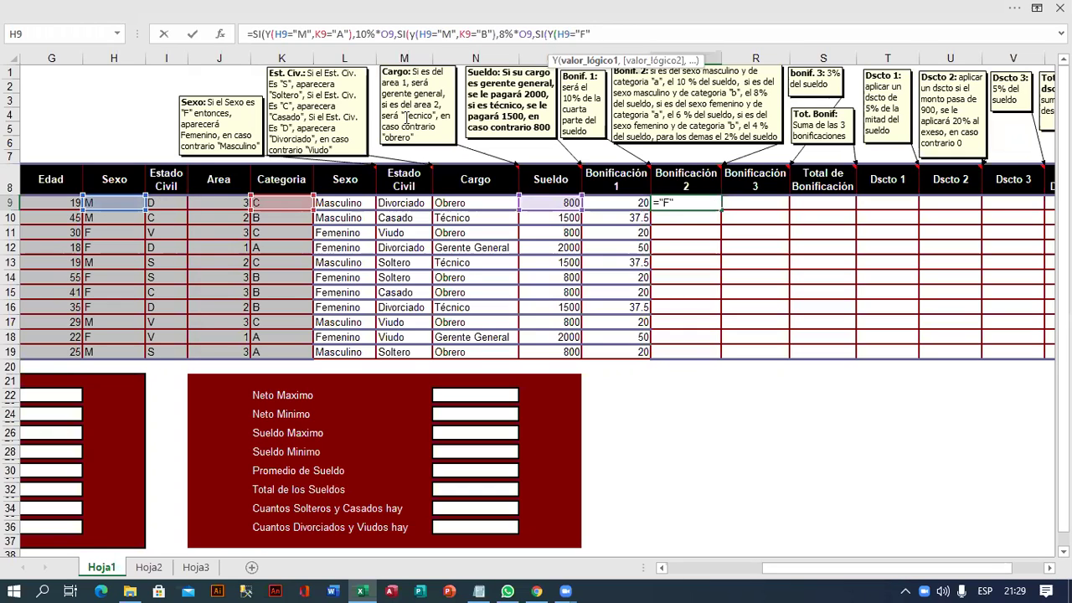
{"action": "left_click", "coordinate": [908, 36]}
{"action": "type", "text": ","}
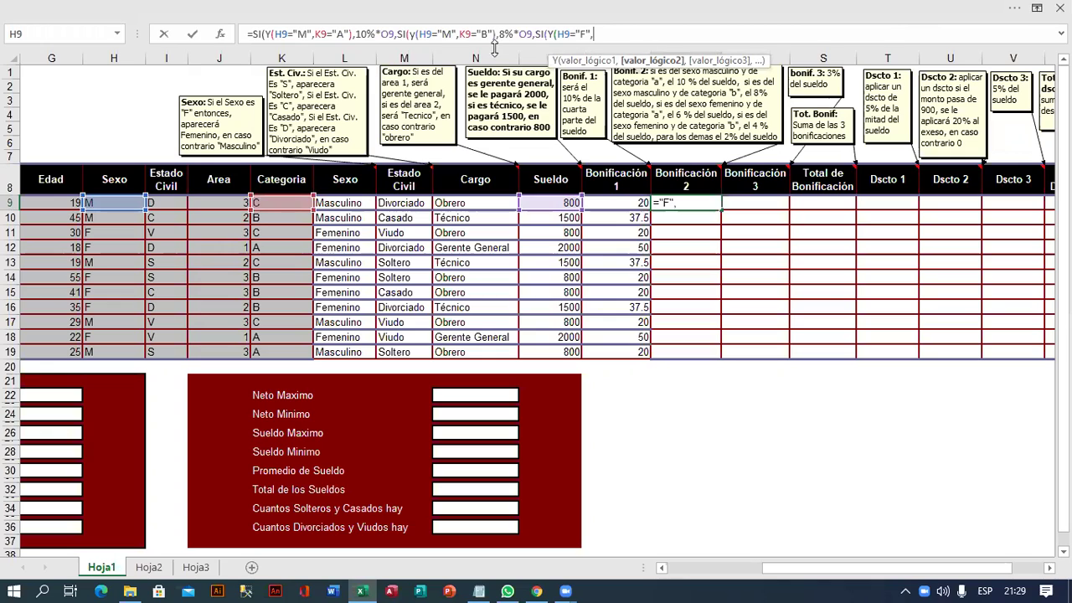
{"action": "left_click", "coordinate": [278, 204]}
{"action": "type", "text": "=\"A\""}
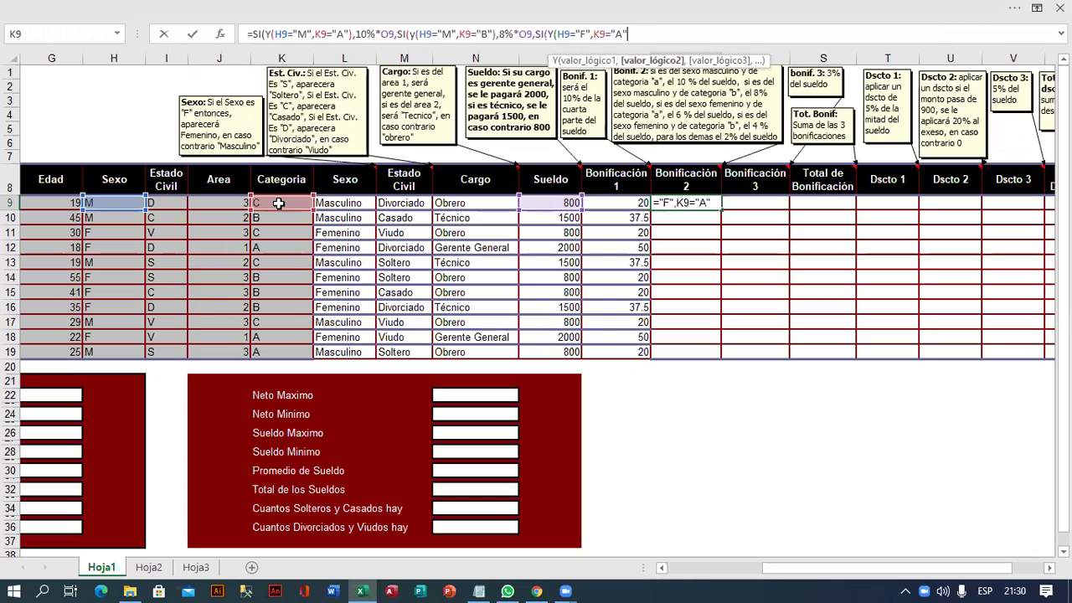
{"action": "type", "text": ")"}
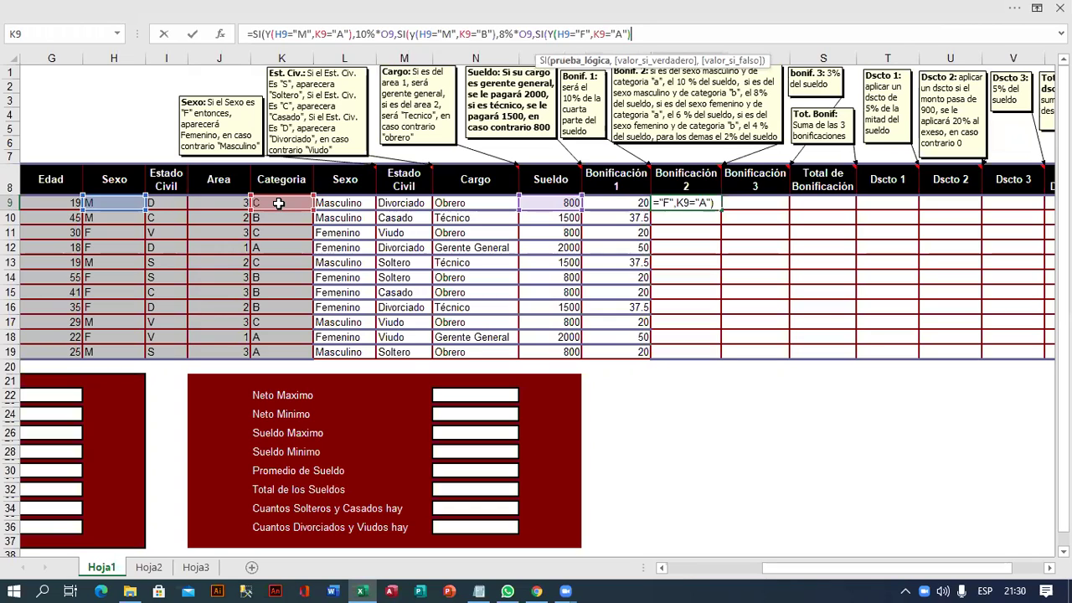
{"action": "type", "text": ","}
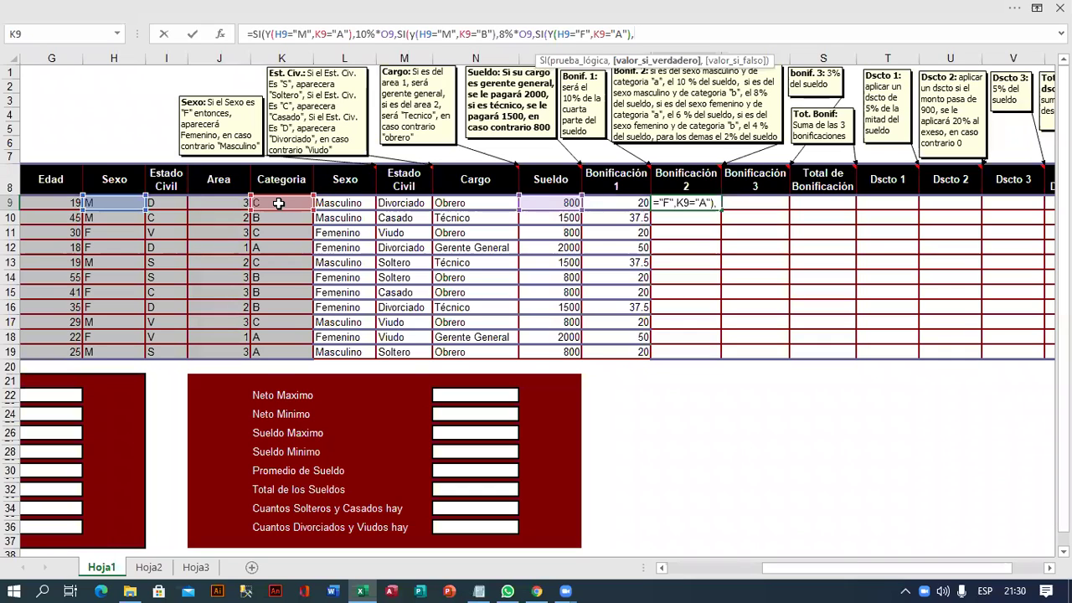
{"action": "type", "text": "6%*"}
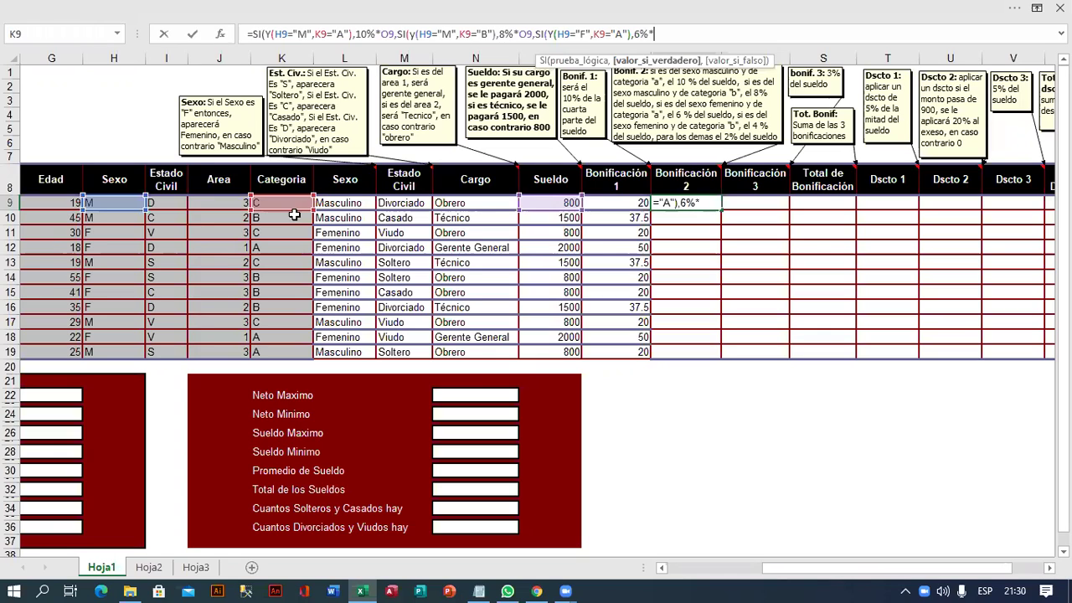
{"action": "left_click", "coordinate": [542, 201]}
{"action": "type", "text": ",SI("}
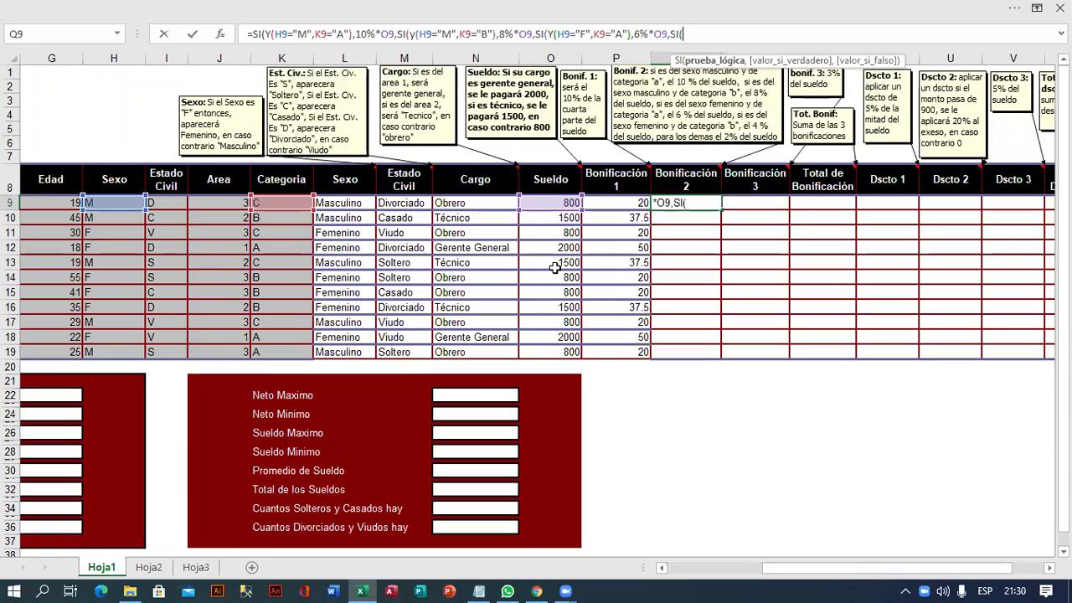
{"action": "type", "text": "Y("}
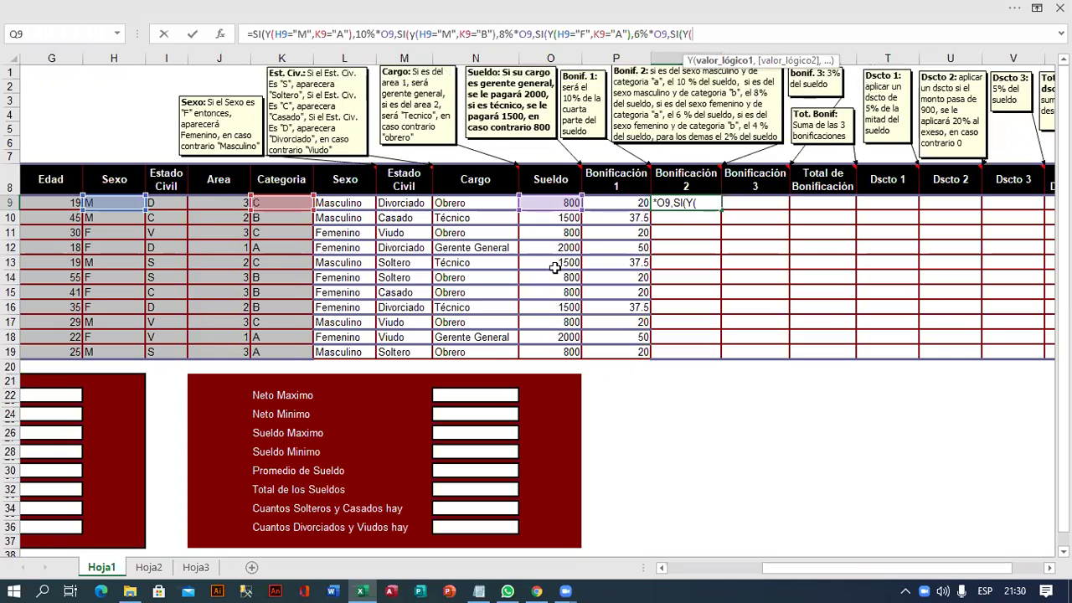
Extend the Q9 formula with SI(Y(H9="F",K9="B"),4%*O9,2%*O9) and close every parenthesis
{"action": "left_click", "coordinate": [111, 203]}
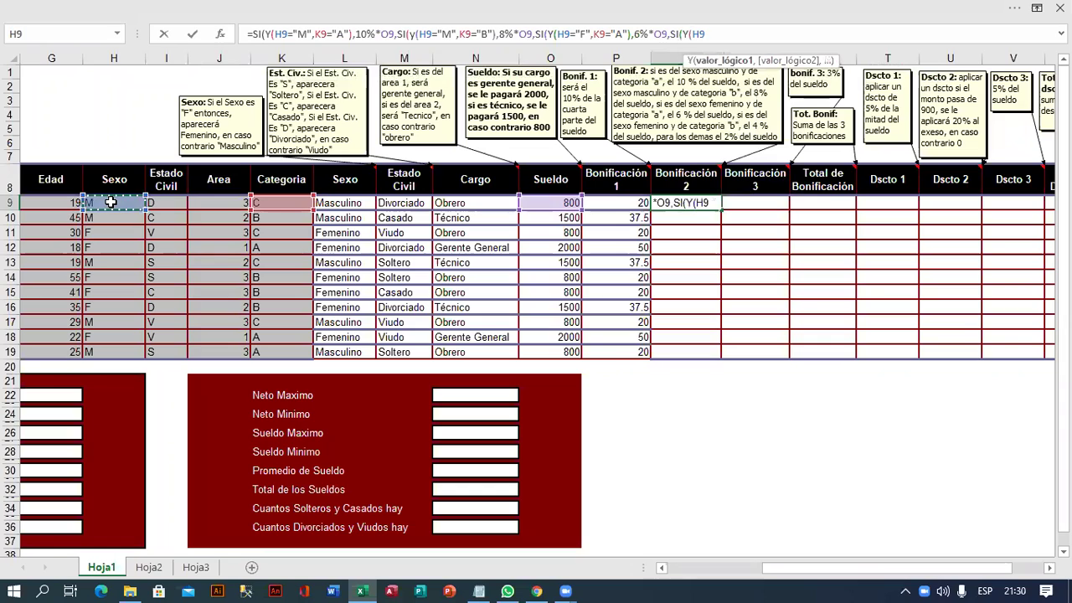
{"action": "type", "text": "=\"F\","}
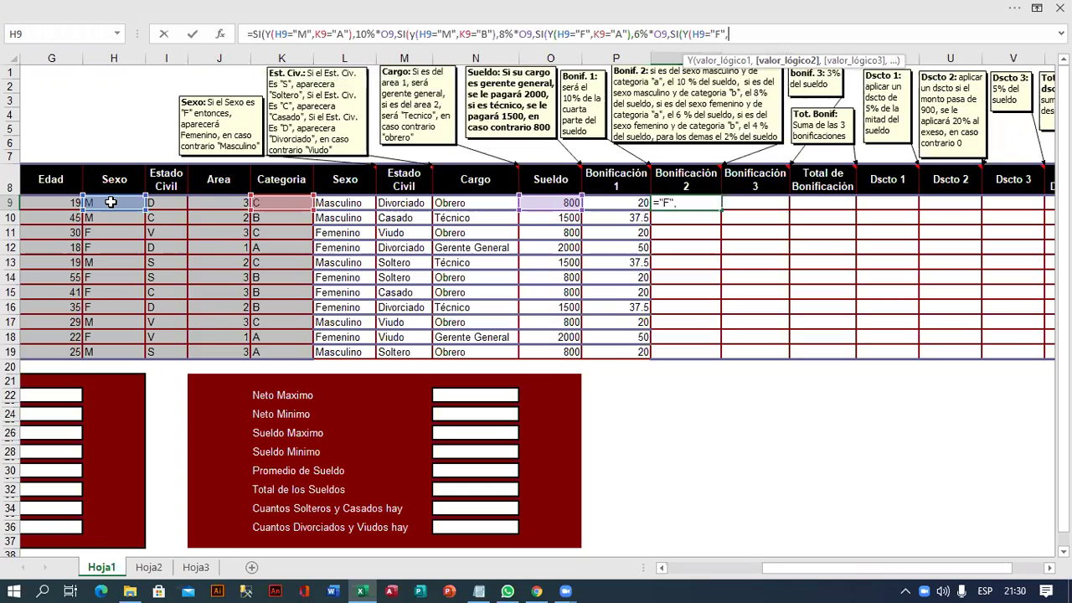
{"action": "left_click", "coordinate": [279, 202]}
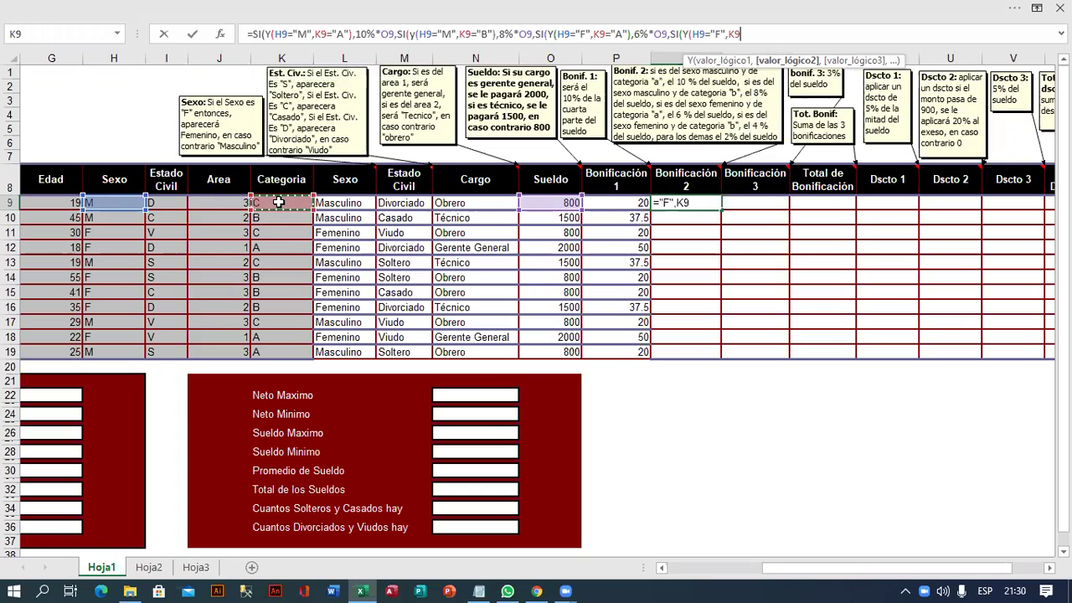
{"action": "type", "text": "=\"B\"),"}
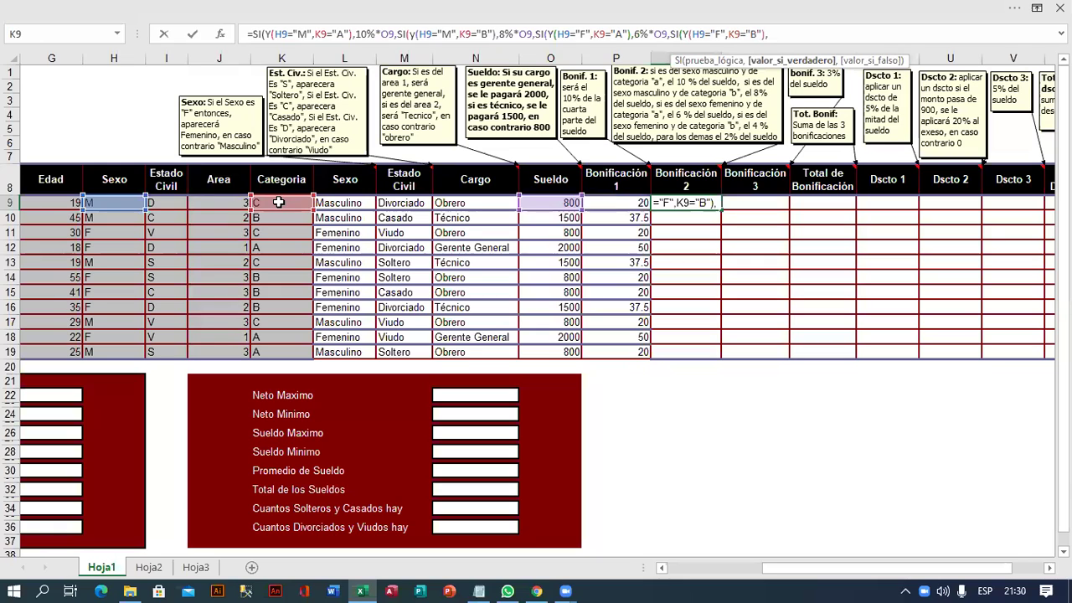
{"action": "type", "text": "4%*"}
{"action": "left_click", "coordinate": [540, 204]}
{"action": "type", "text": ","}
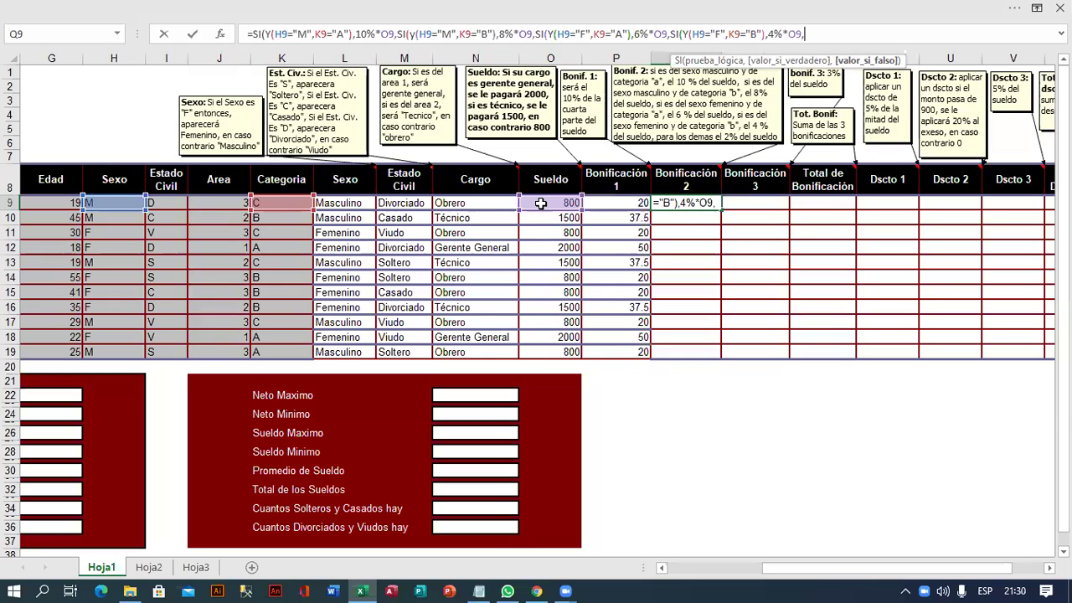
{"action": "type", "text": "2%*"}
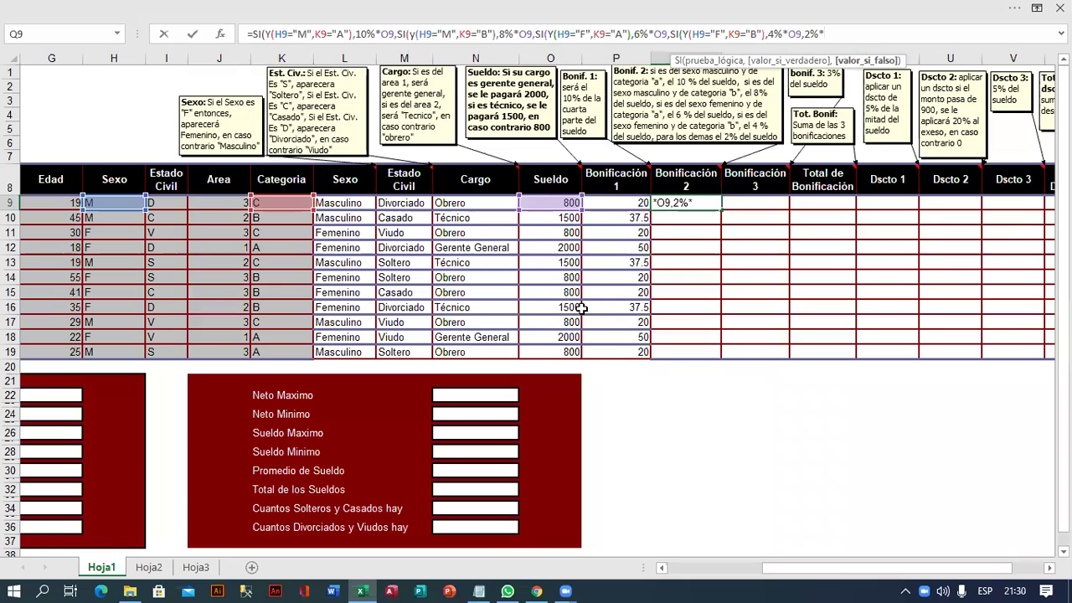
{"action": "left_click", "coordinate": [551, 200]}
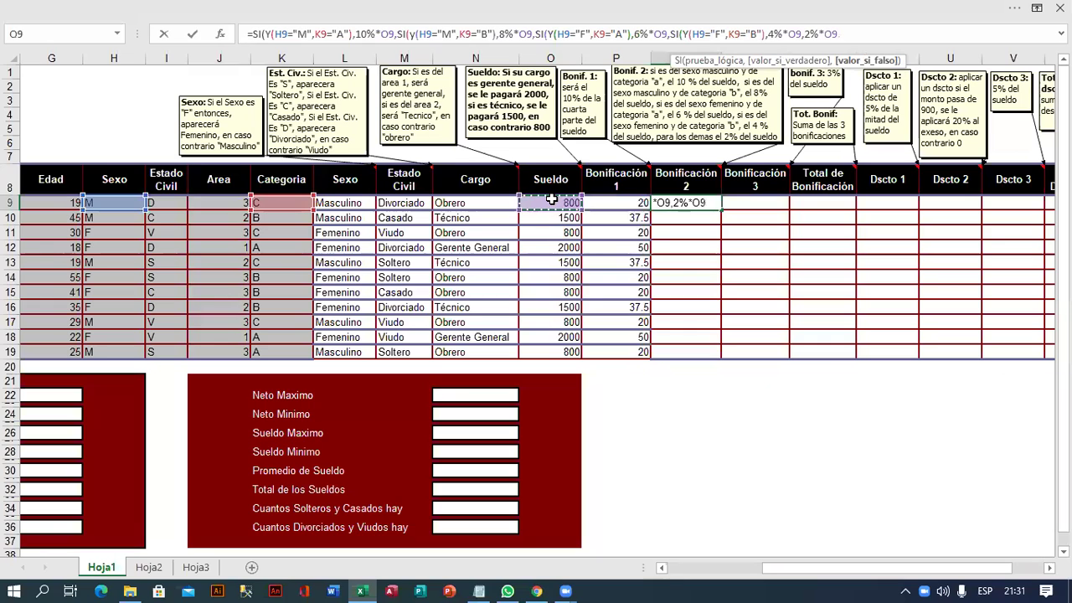
{"action": "type", "text": ")))"}
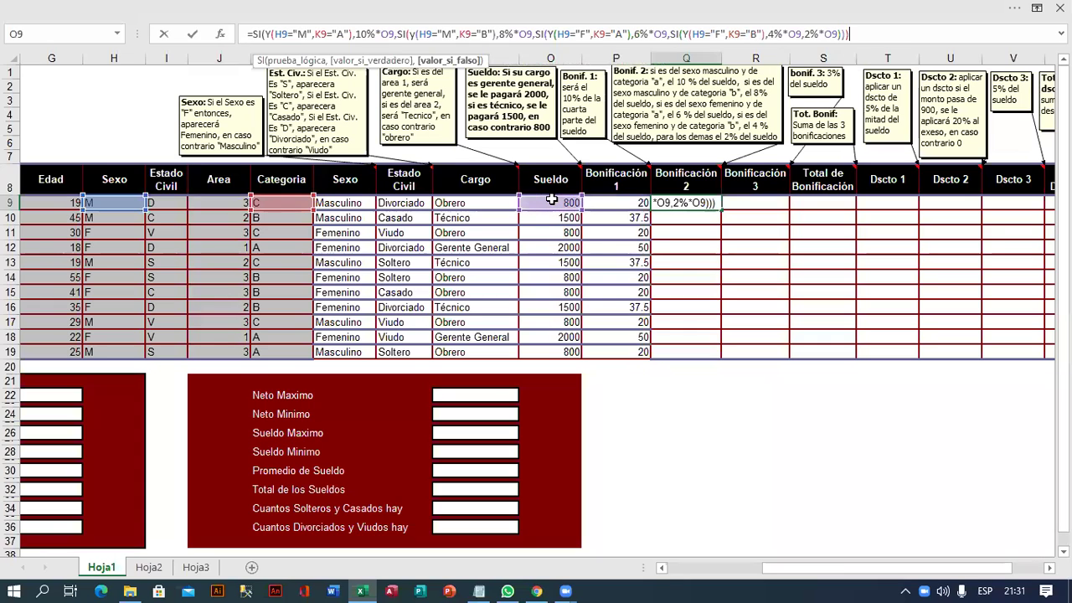
{"action": "type", "text": ")"}
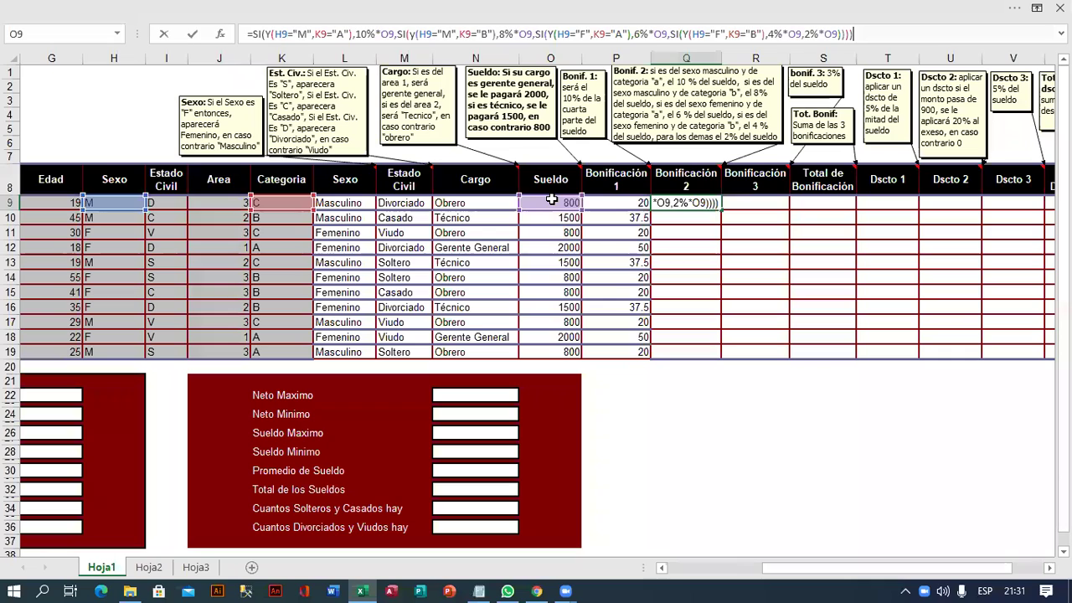
Commit the Bonificación 2 formula and copy it down to Q19
{"action": "key", "text": "ctrl+Return"}
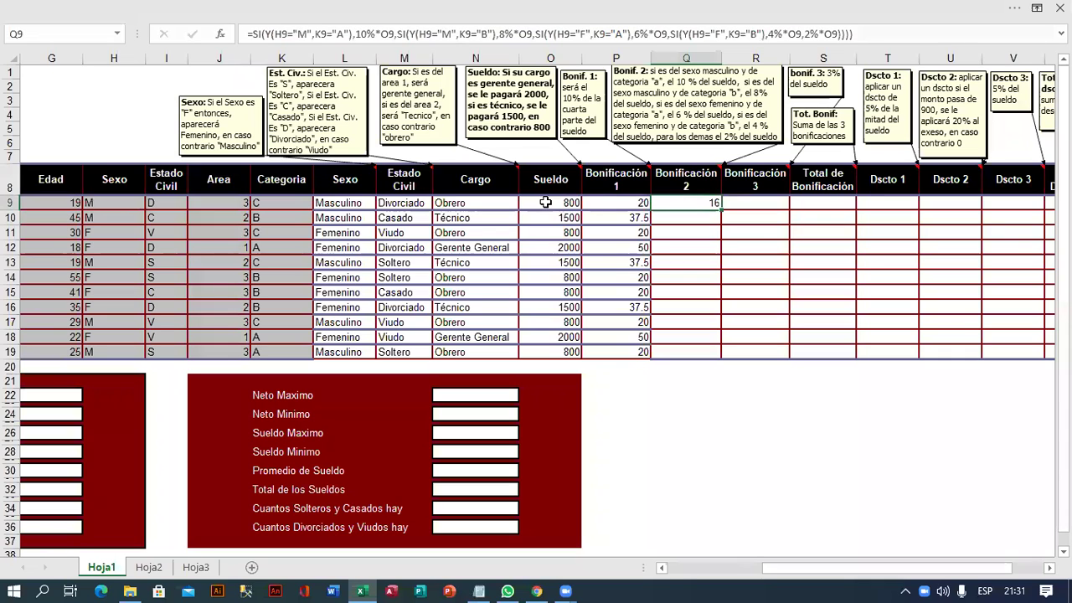
{"action": "left_click_drag", "start_coordinate": [720, 210], "coordinate": [735, 356]}
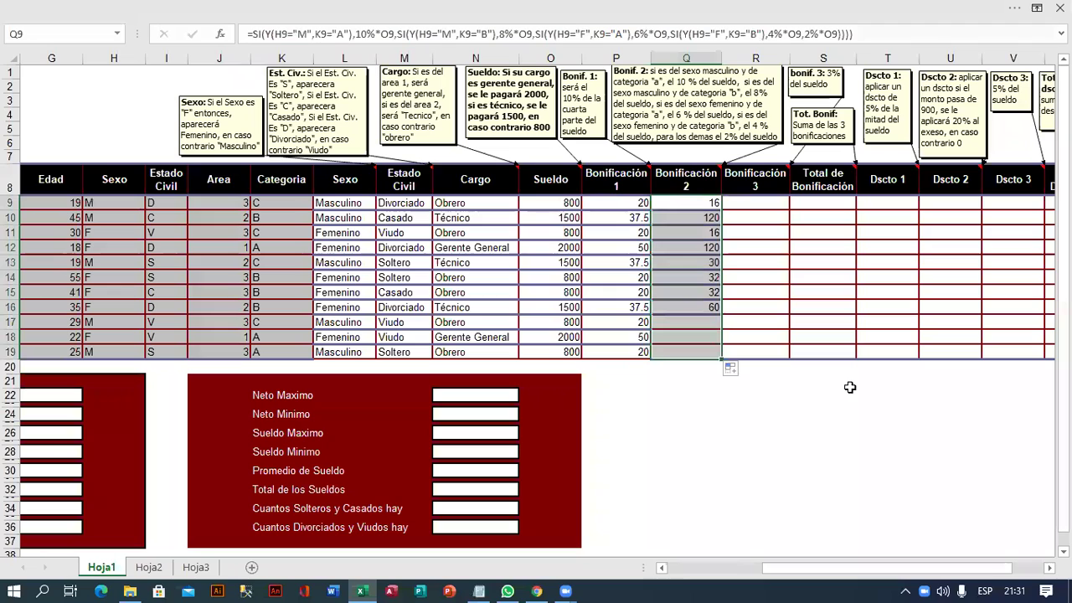
{"action": "left_click", "coordinate": [764, 185]}
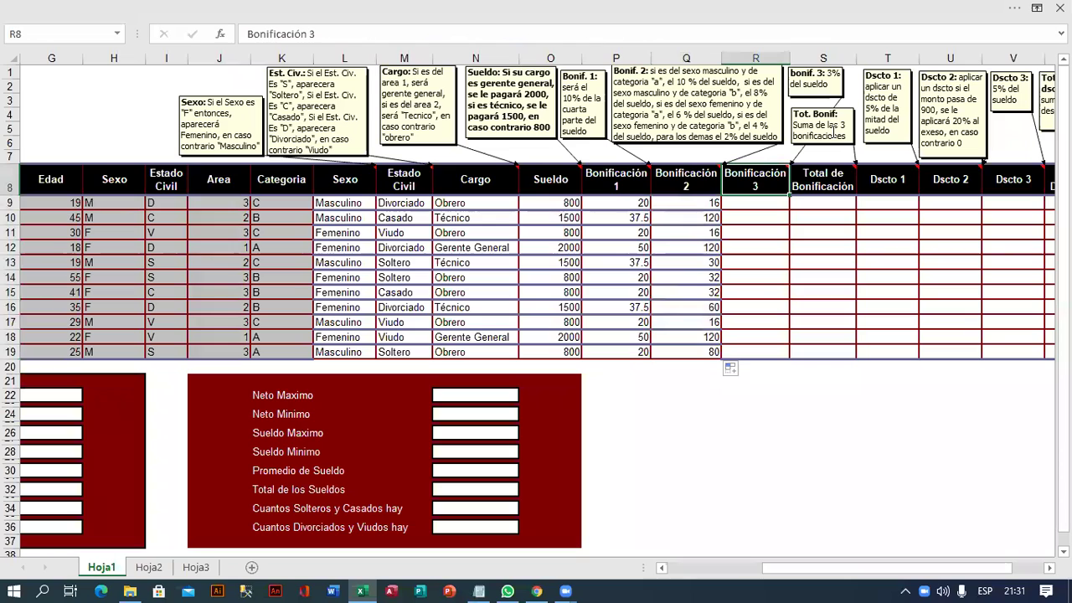
Enter =3%*O9 in R9 and copy Bonificación 3 down to R19
{"action": "left_click", "coordinate": [751, 202]}
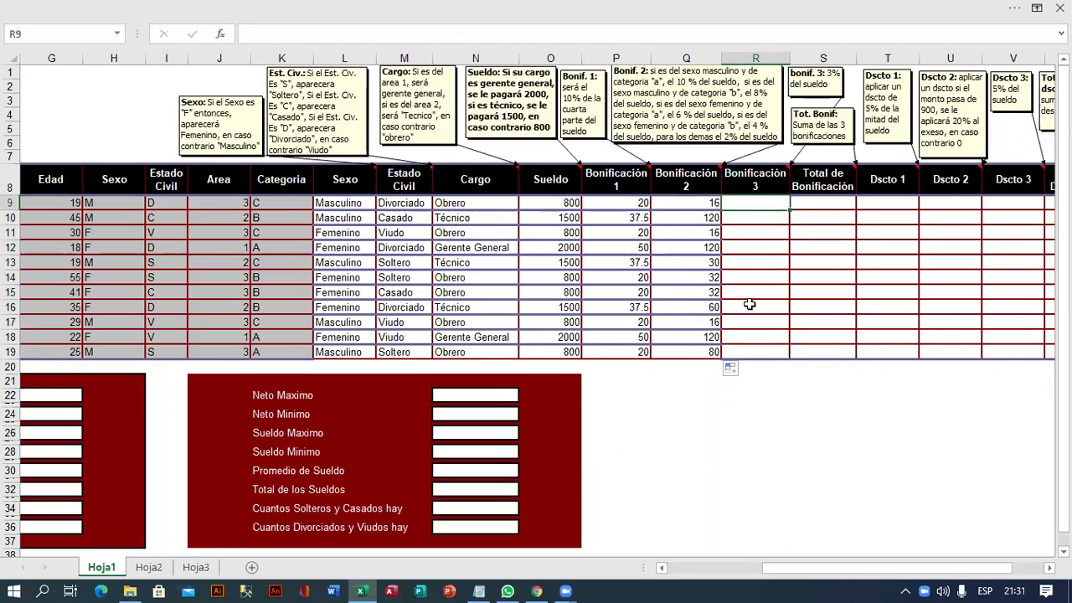
{"action": "type", "text": "=3%*"}
{"action": "left_click", "coordinate": [560, 202]}
{"action": "key", "text": "Return"}
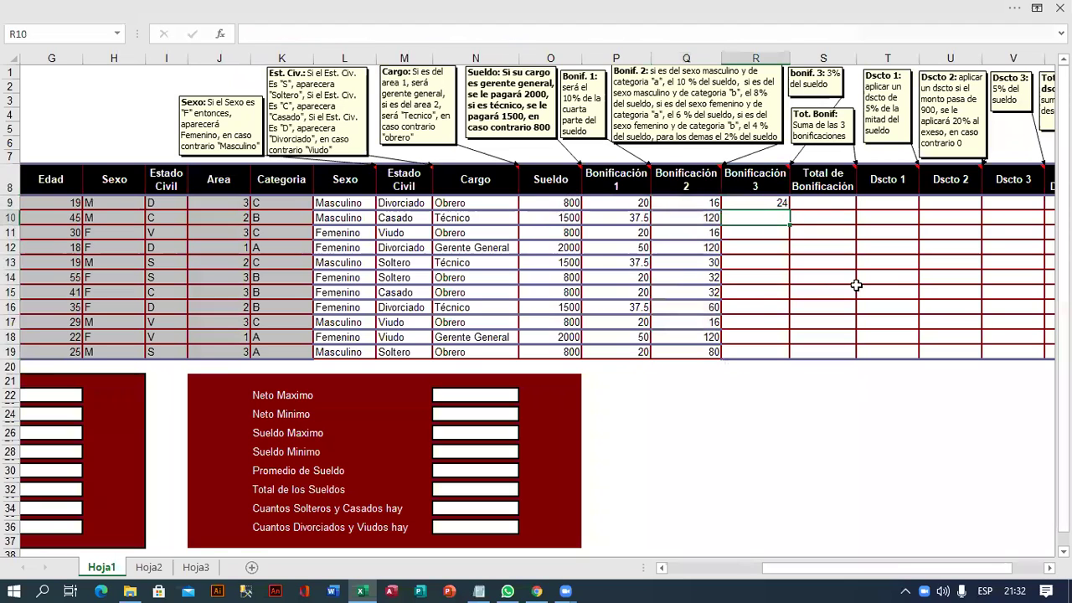
{"action": "left_click", "coordinate": [779, 203]}
{"action": "left_click_drag", "start_coordinate": [788, 210], "coordinate": [782, 355]}
{"action": "left_click", "coordinate": [829, 208]}
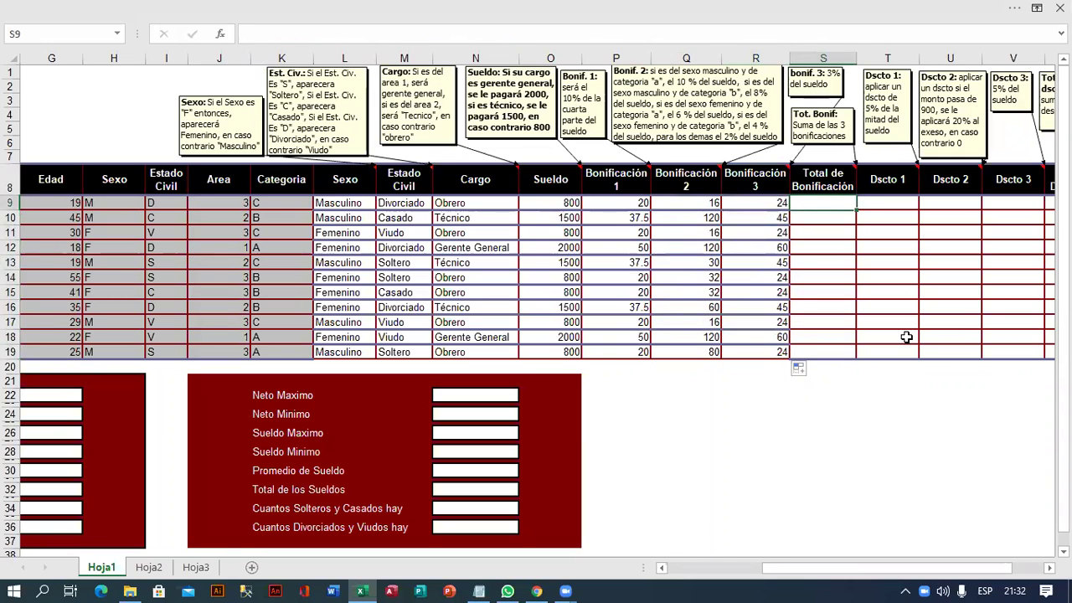
Enter =SUMA(P9:R9) in S9 and copy the bonus total down to S19
{"action": "type", "text": "=suma("}
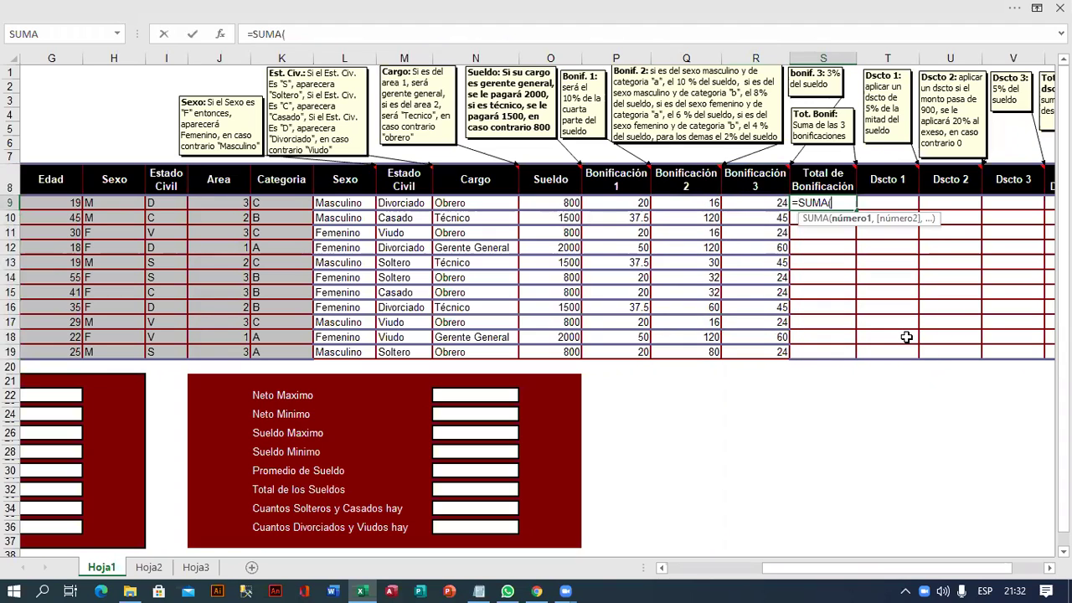
{"action": "left_click_drag", "start_coordinate": [627, 203], "coordinate": [756, 204]}
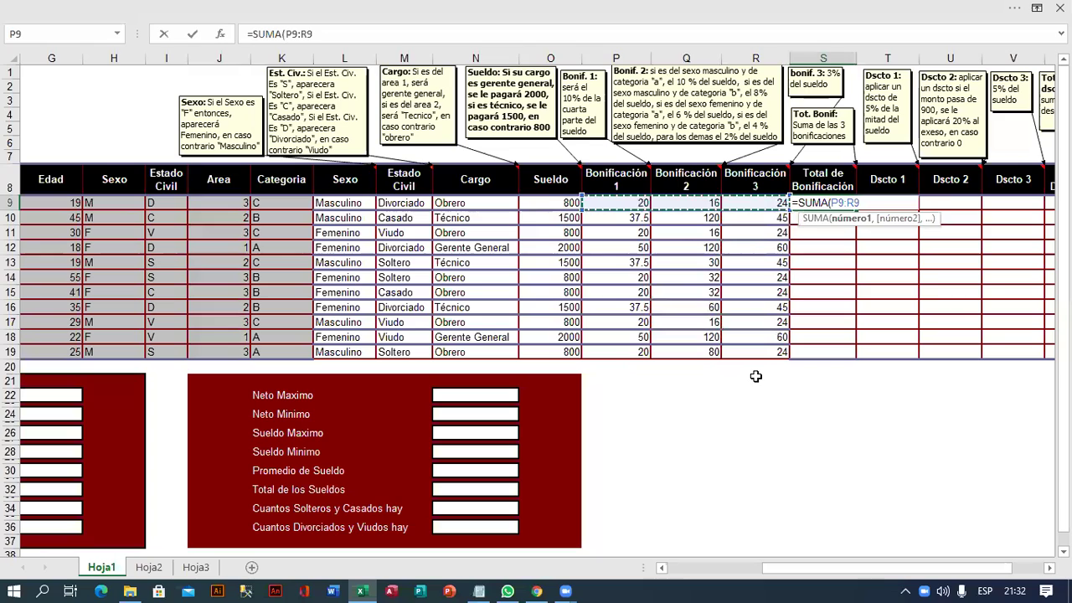
{"action": "type", "text": ")"}
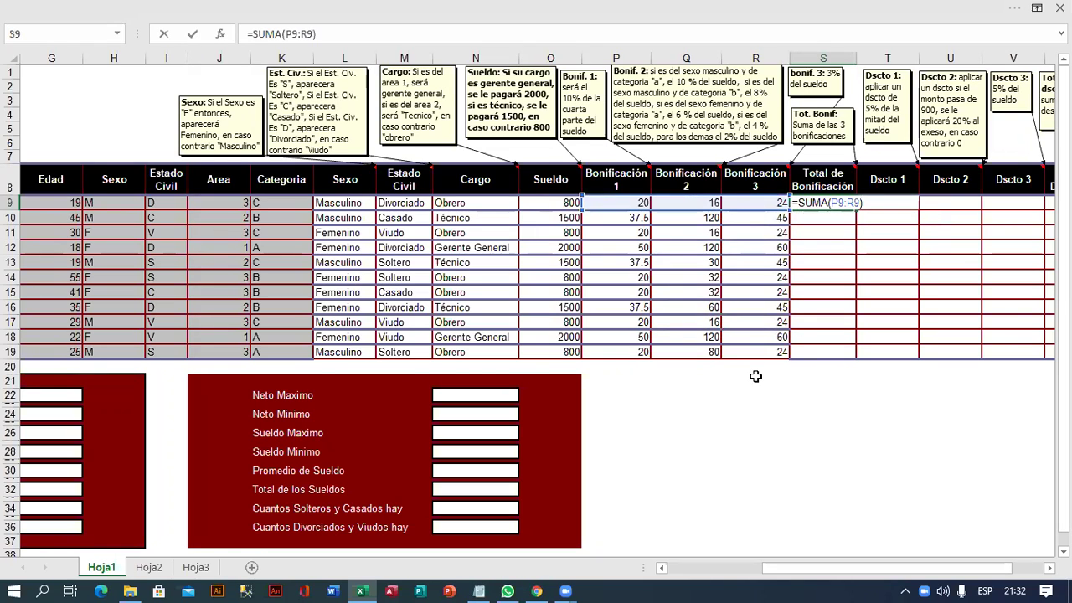
{"action": "key", "text": "Return"}
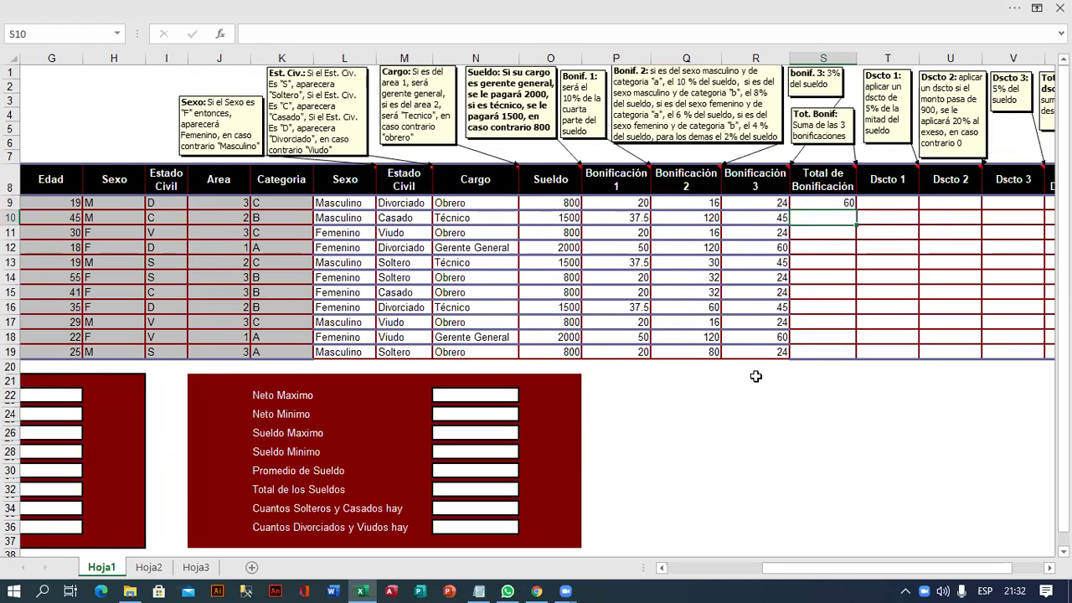
{"action": "left_click", "coordinate": [848, 203]}
{"action": "left_click_drag", "start_coordinate": [856, 207], "coordinate": [854, 353]}
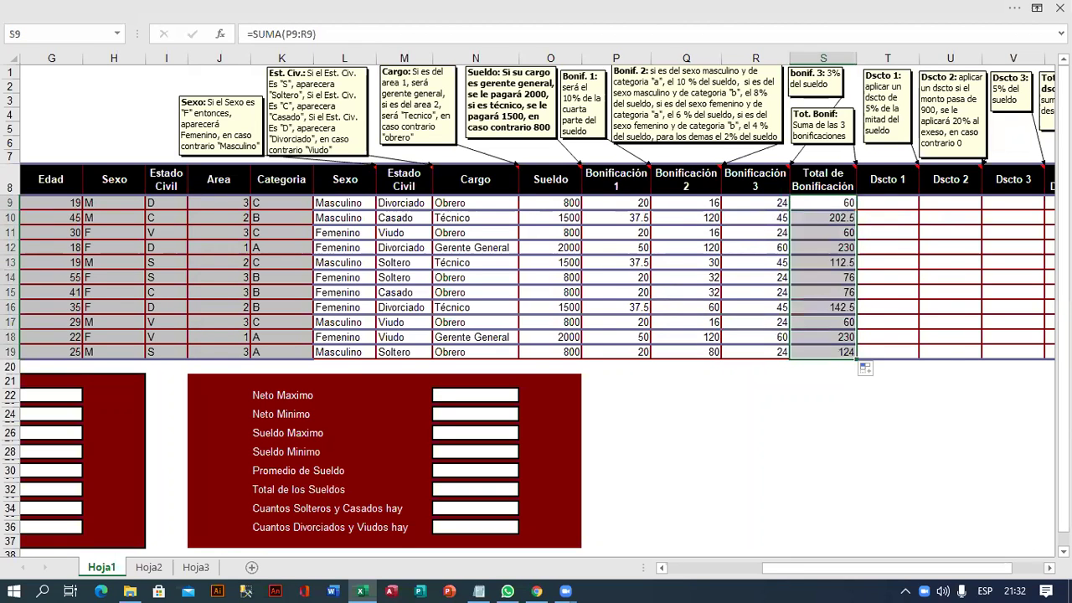
{"action": "scroll", "coordinate": [910, 377], "scroll_direction": "right", "scroll_amount": 3}
{"action": "left_click", "coordinate": [713, 203]}
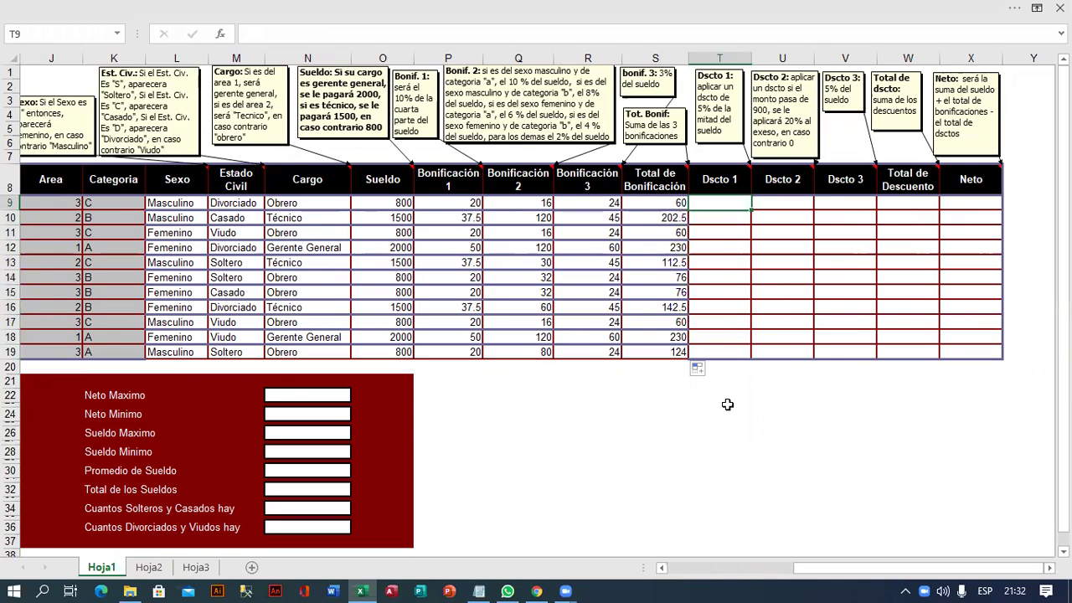
Enter =5%*O9/2 in T9 and copy the Dscto 1 formula down to T19
{"action": "type", "text": "=5%"}
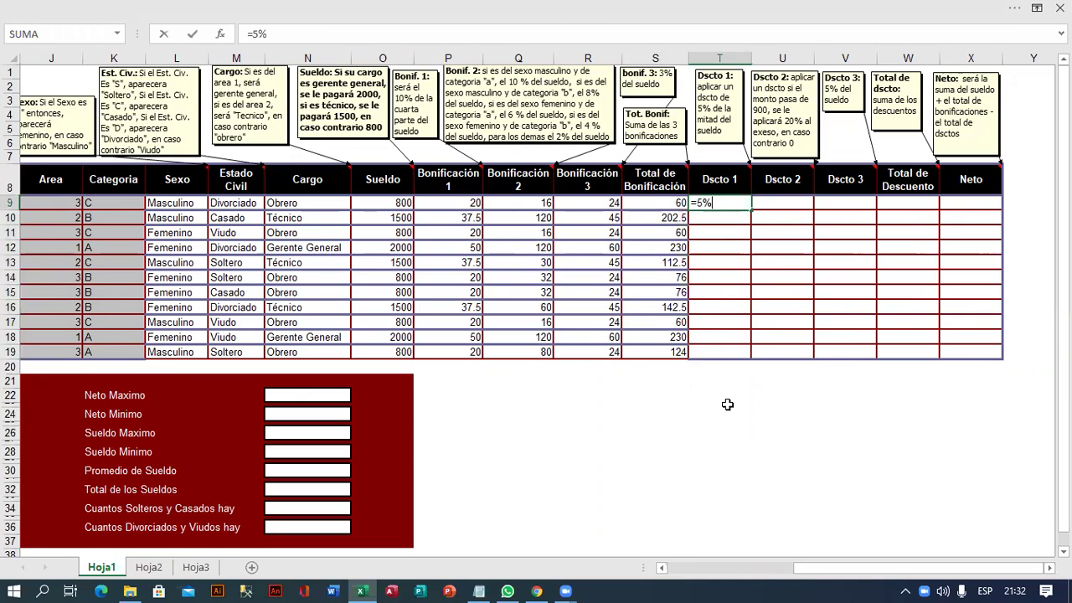
{"action": "type", "text": "*"}
{"action": "left_click", "coordinate": [401, 207]}
{"action": "type", "text": "/2"}
{"action": "key", "text": "Return"}
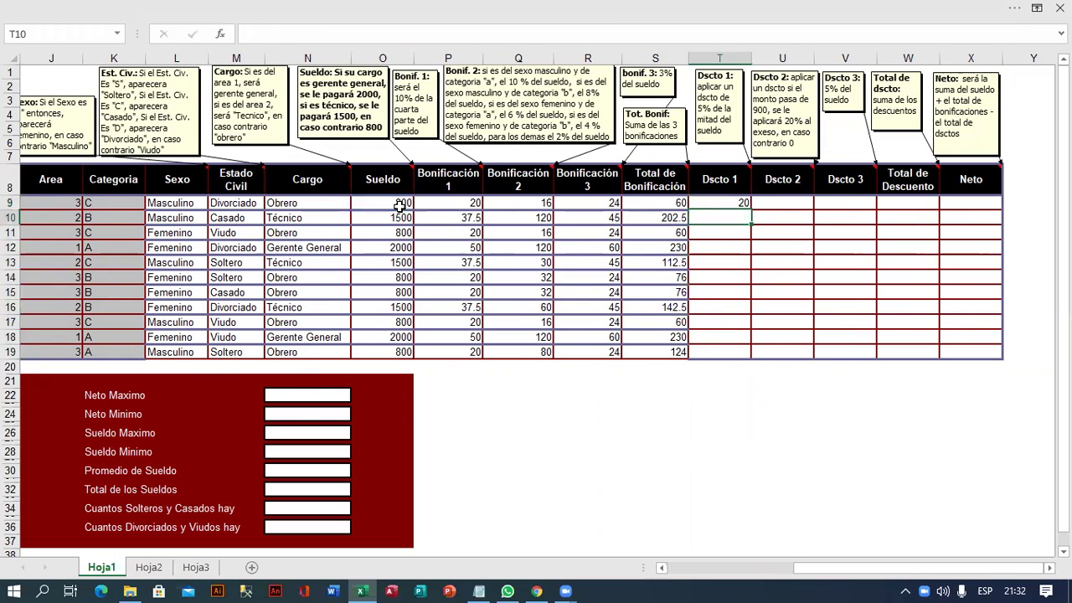
{"action": "key", "text": "Up"}
{"action": "left_click_drag", "start_coordinate": [751, 210], "coordinate": [756, 348]}
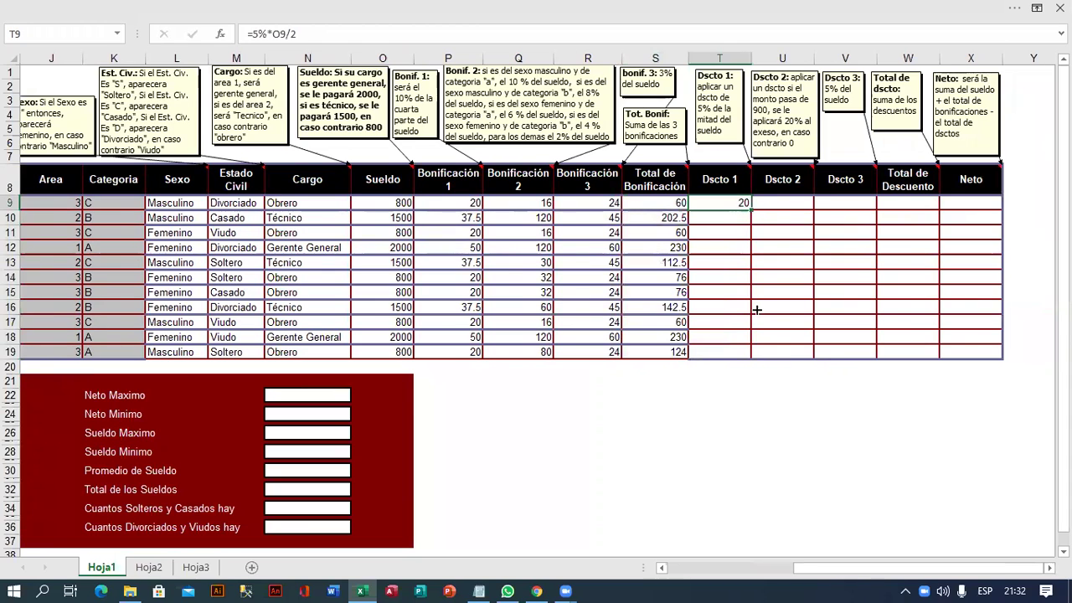
{"action": "left_click", "coordinate": [778, 203]}
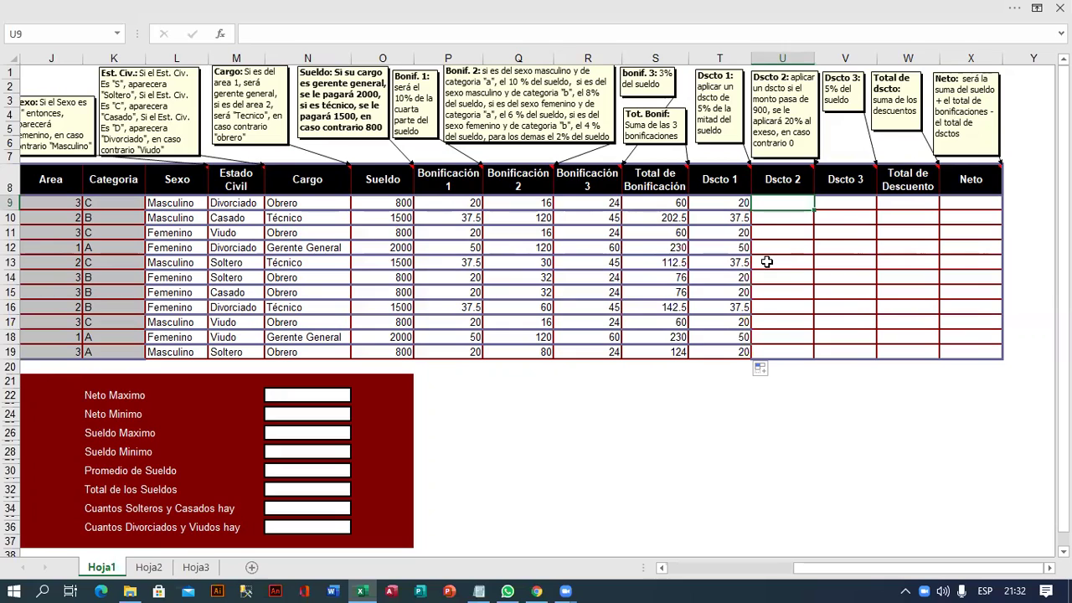
Start the Dscto 2 formula in U9 with the condition O9>900 and the O9-900 excess
{"action": "type", "text": "=si"}
{"action": "key", "text": "Tab"}
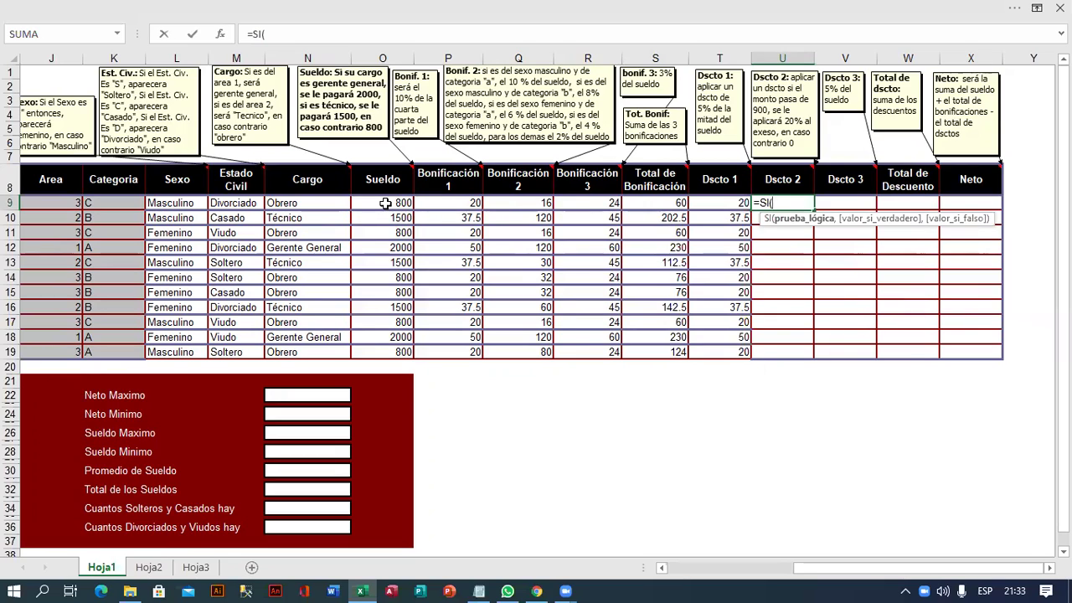
{"action": "left_click", "coordinate": [385, 203]}
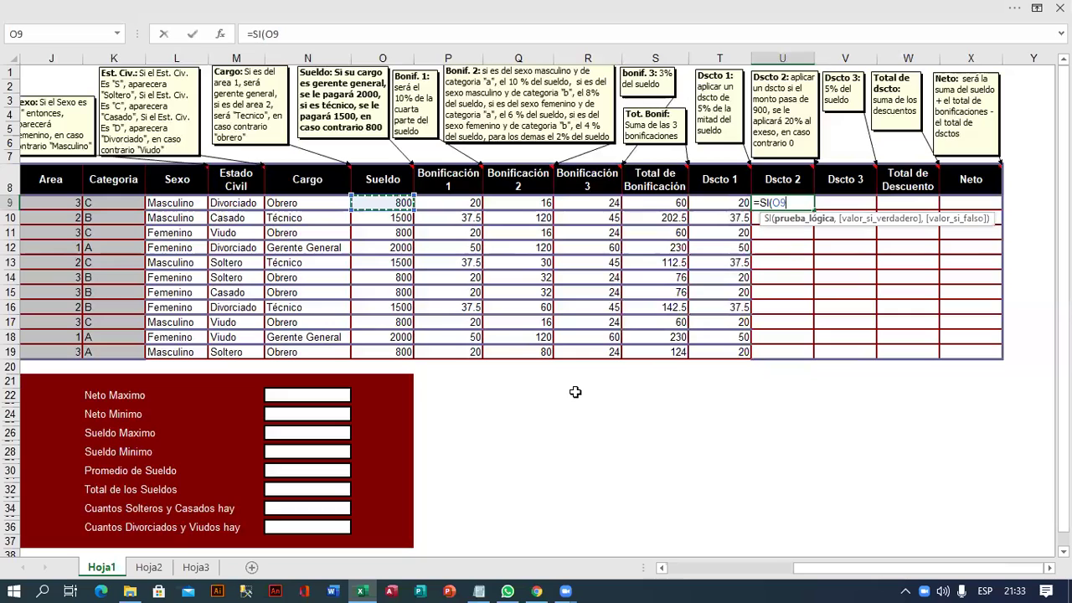
{"action": "type", "text": ">"}
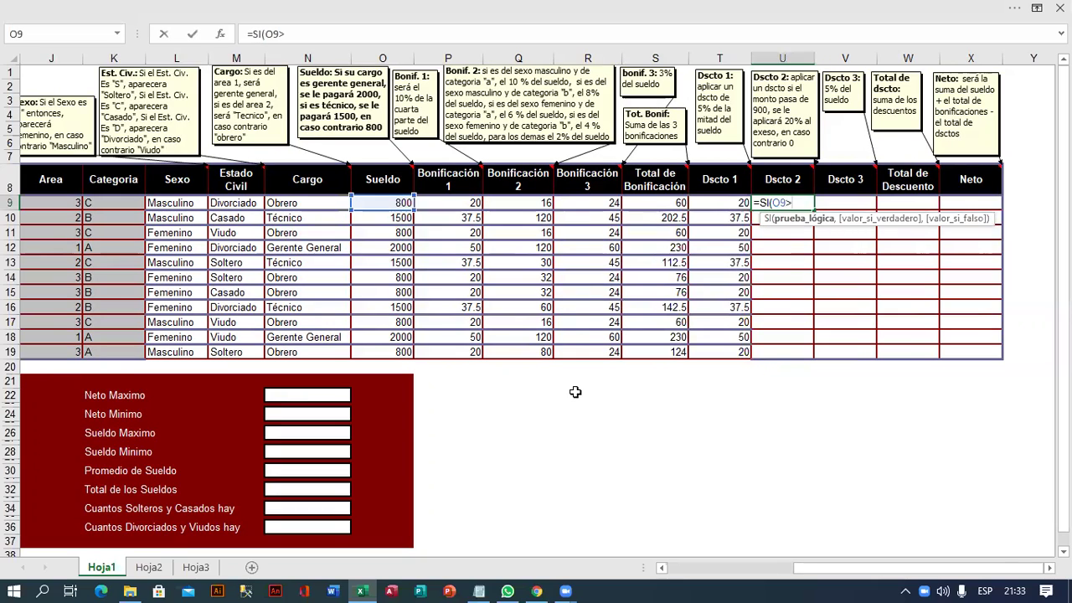
{"action": "type", "text": "900"}
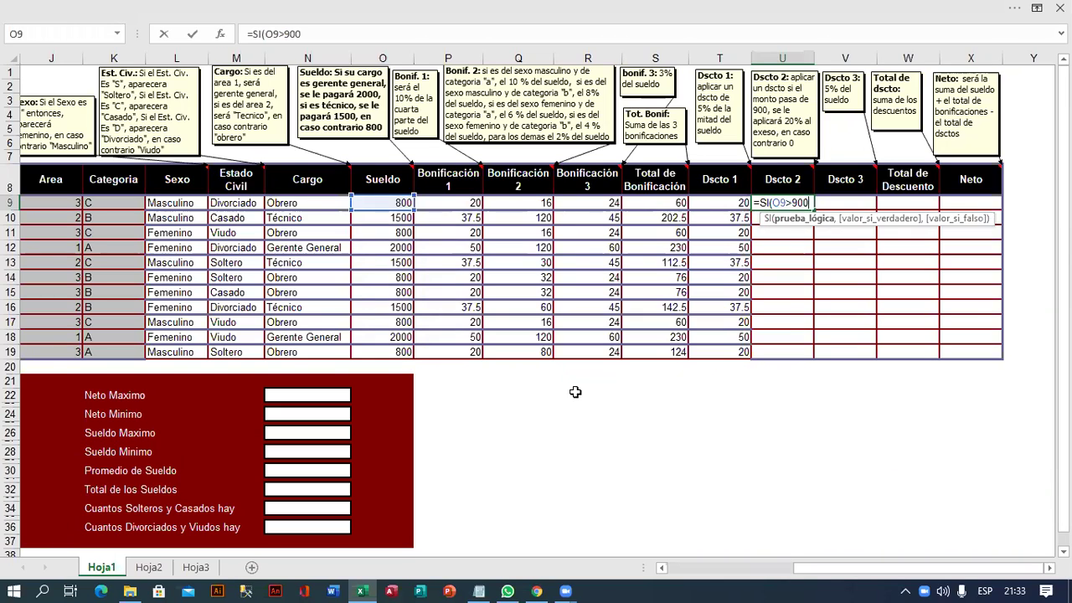
{"action": "type", "text": ",205*"}
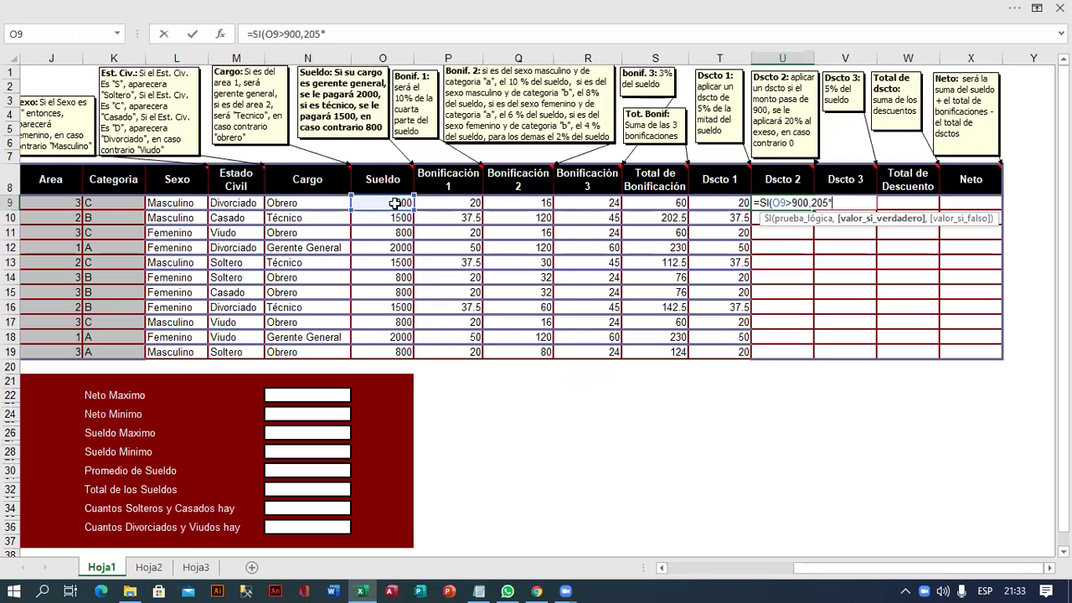
{"action": "left_click", "coordinate": [395, 203]}
{"action": "type", "text": "-"}
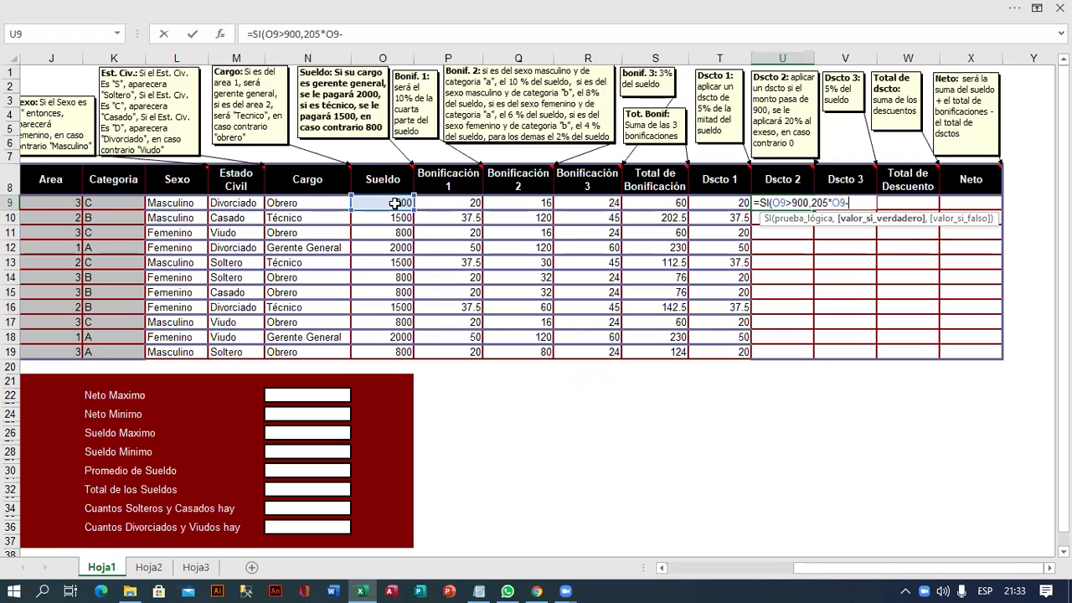
{"action": "type", "text": "900"}
Bracket (O9-900), correct 205 to 20%, add the 0 fallback and commit the formula
{"action": "left_click", "coordinate": [833, 202]}
{"action": "type", "text": "("}
{"action": "key", "text": "End"}
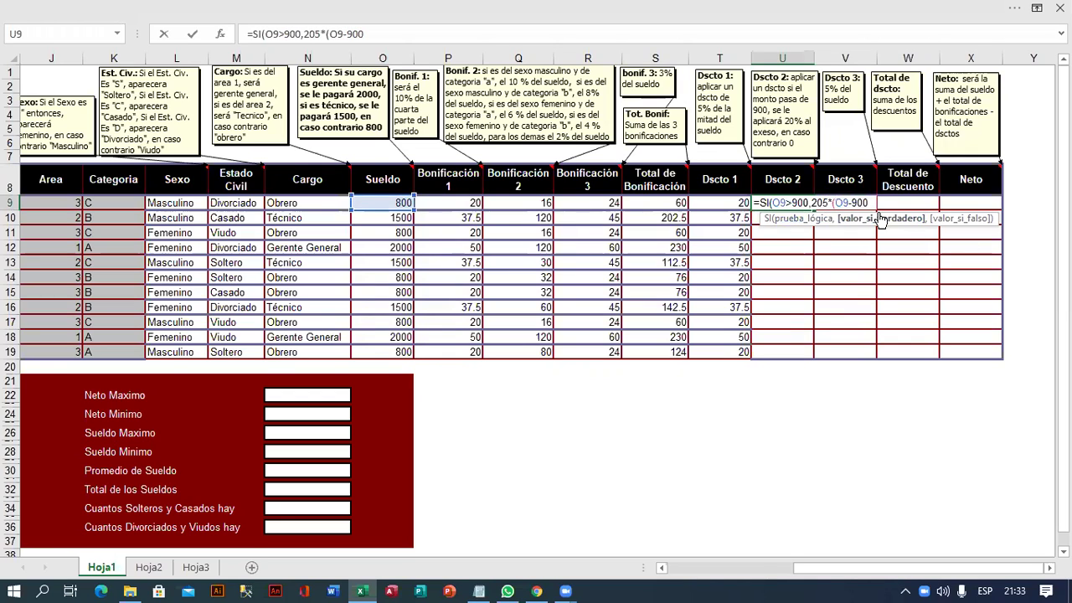
{"action": "type", "text": ")"}
{"action": "key", "text": "Left"}
{"action": "key", "text": "Left"}
{"action": "key", "text": "Left"}
{"action": "key", "text": "BackSpace"}
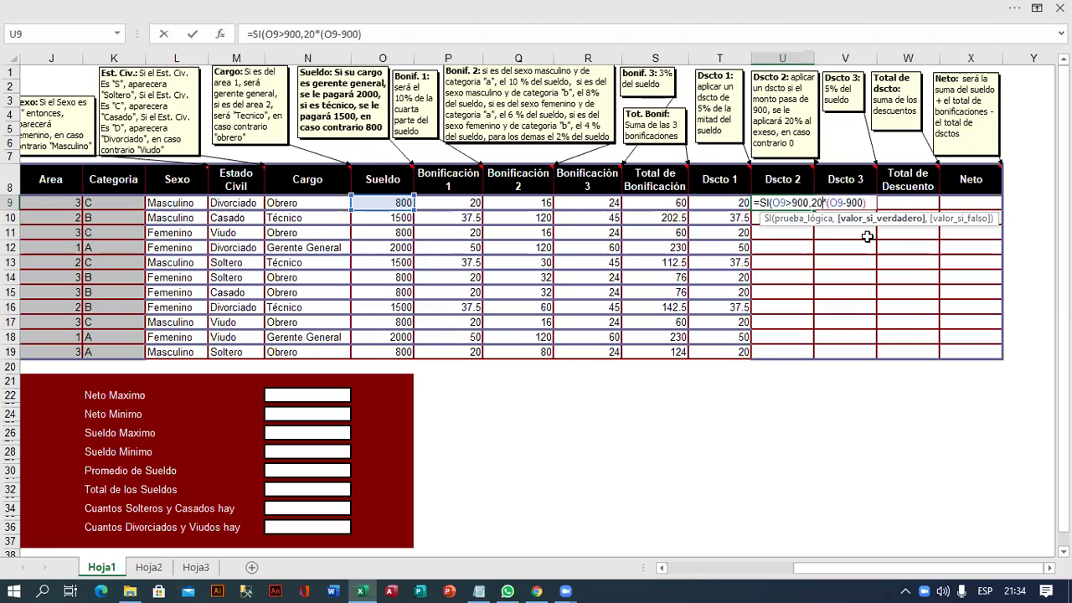
{"action": "type", "text": "%"}
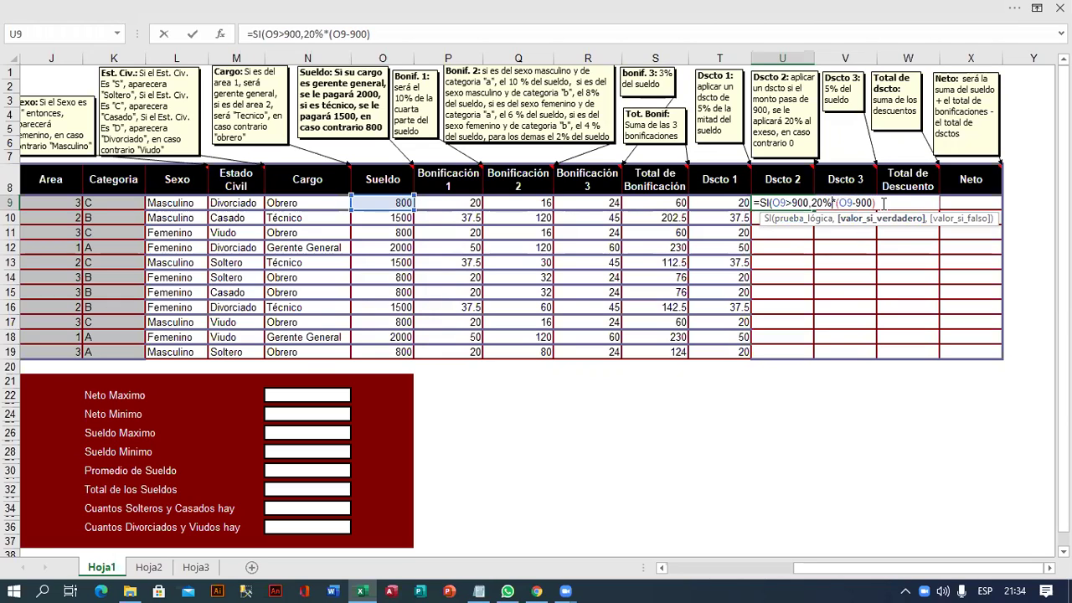
{"action": "type", "text": ","}
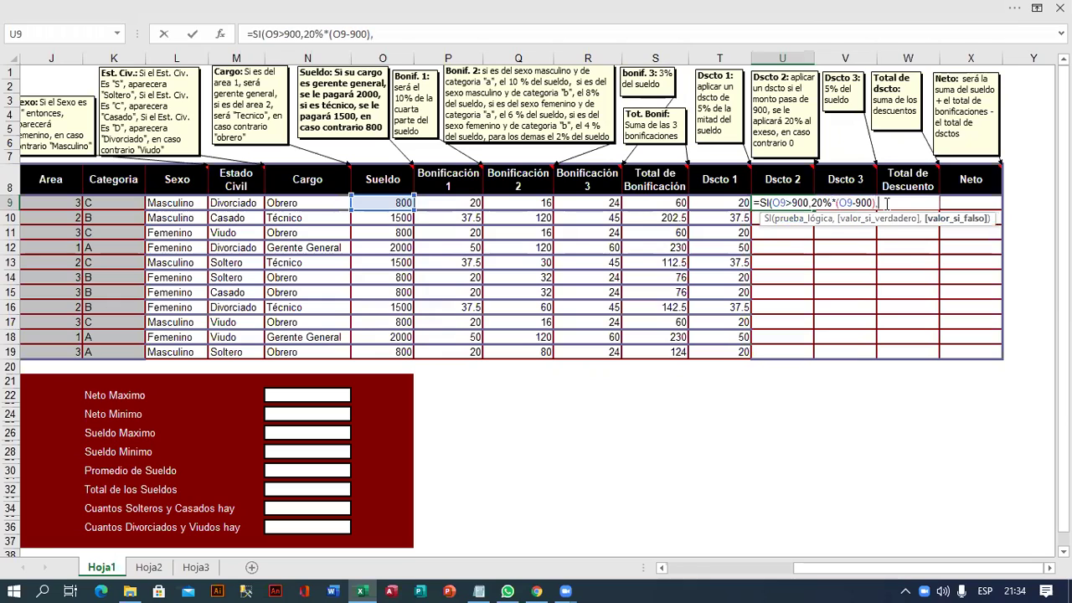
{"action": "type", "text": "0"}
{"action": "type", "text": ")"}
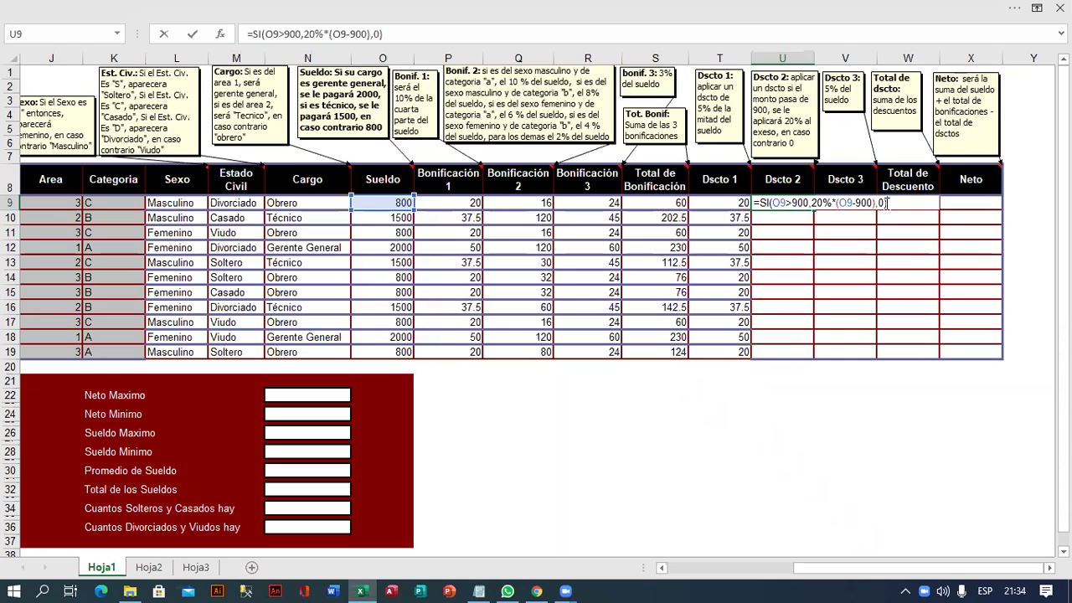
{"action": "key", "text": "Return"}
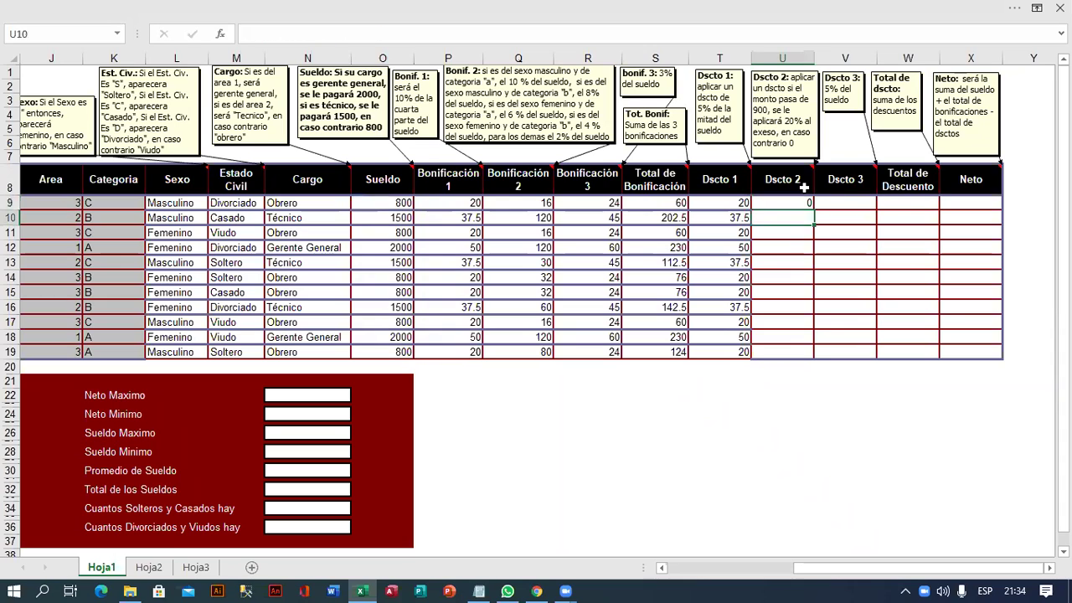
Copy the Dscto 2 formula down to U19
{"action": "left_click", "coordinate": [797, 199]}
{"action": "mouse_move", "coordinate": [813, 211]}
{"action": "left_mouse_down"}
{"action": "mouse_move", "coordinate": [823, 355]}
{"action": "mouse_move", "coordinate": [890, 358]}
{"action": "left_mouse_up"}
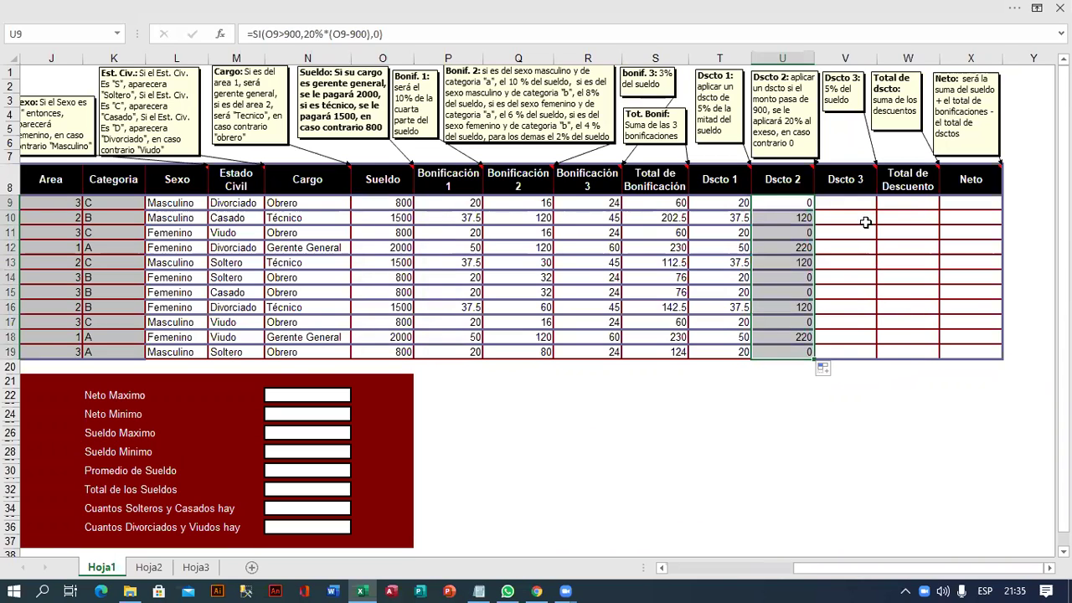
{"action": "left_click", "coordinate": [829, 185]}
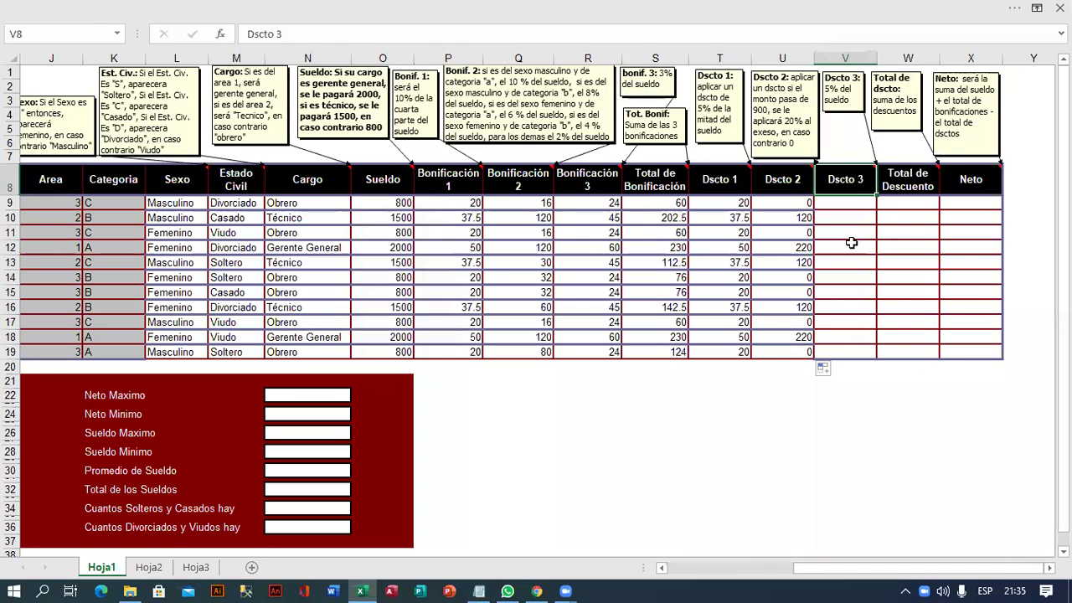
Enter =5%*O9 in V9 and copy Dscto 3 down to V19
{"action": "key", "text": "Down"}
{"action": "type", "text": "=5%*"}
{"action": "left_click", "coordinate": [385, 206]}
{"action": "key", "text": "Return"}
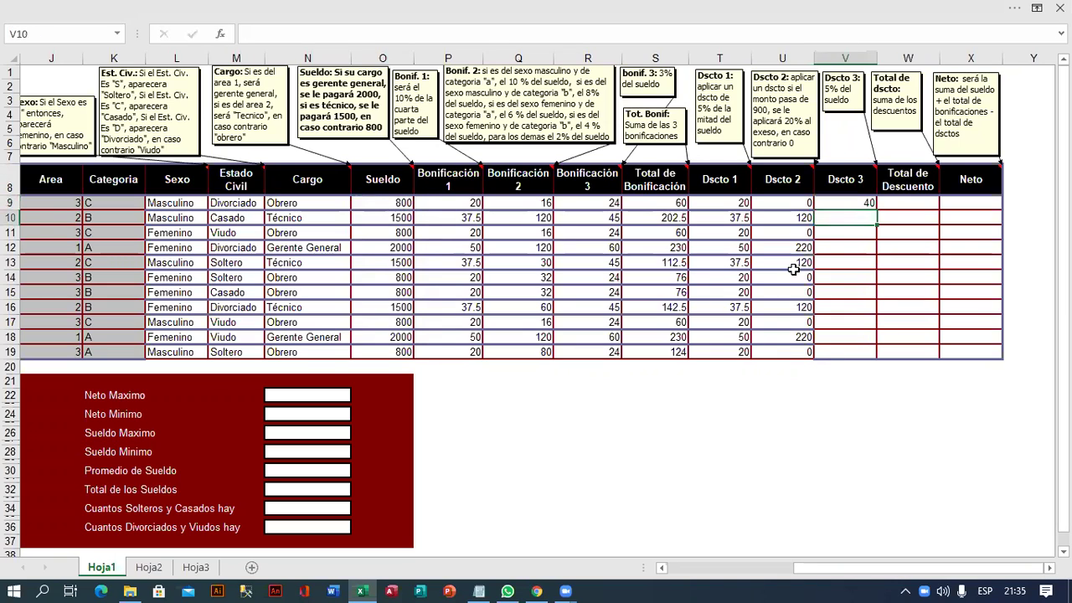
{"action": "left_click", "coordinate": [870, 206]}
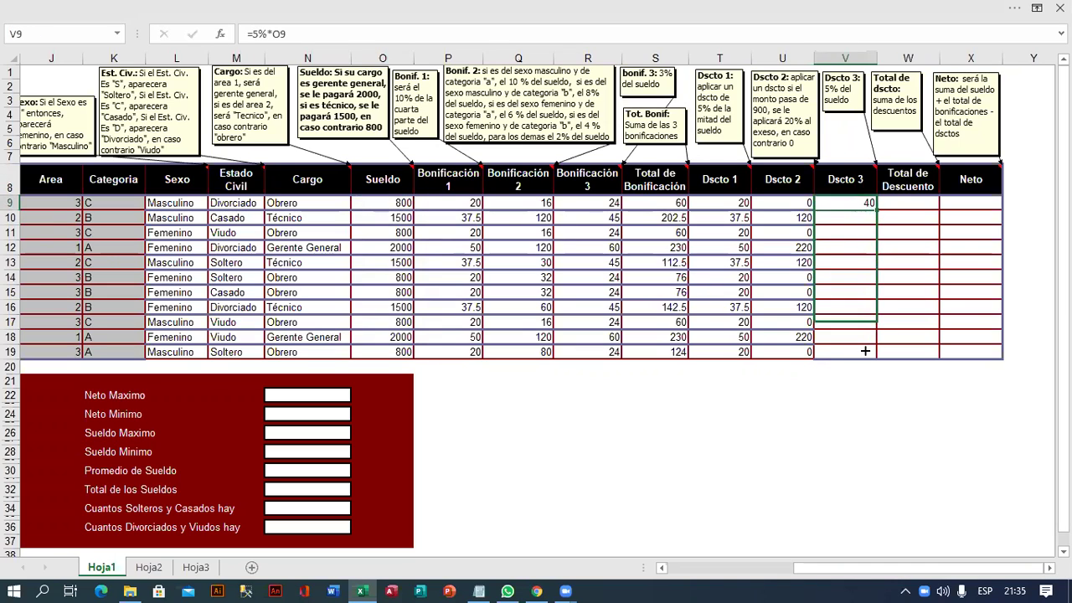
{"action": "left_click_drag", "start_coordinate": [876, 210], "coordinate": [875, 352]}
Enter =SUMA(T9:V9) in W9 and copy Total de Descuento down to W19
{"action": "key", "text": "Right"}
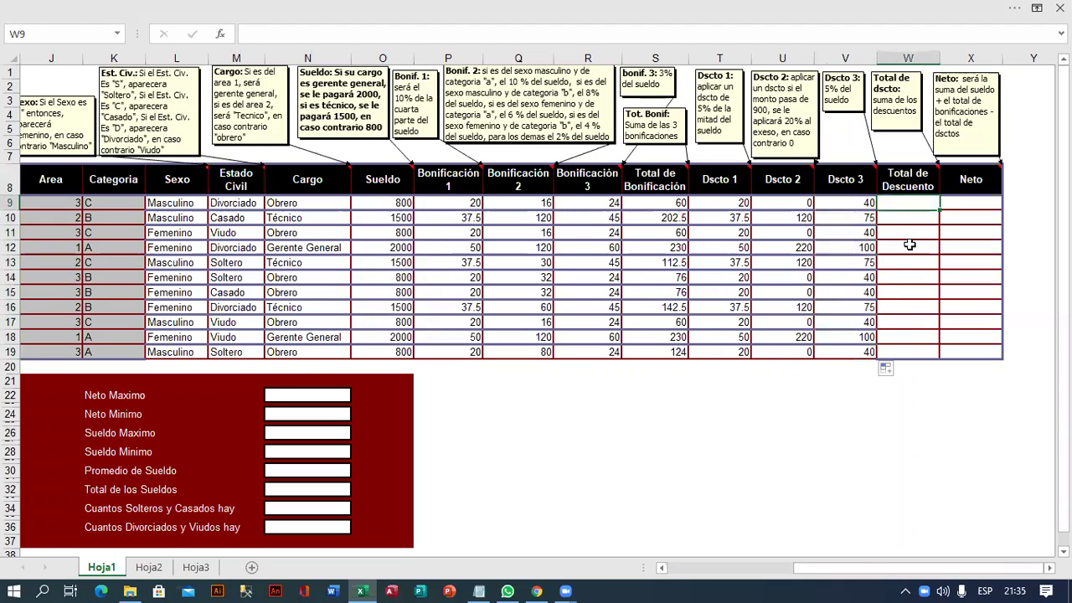
{"action": "type", "text": "=sum"}
{"action": "key", "text": "Tab"}
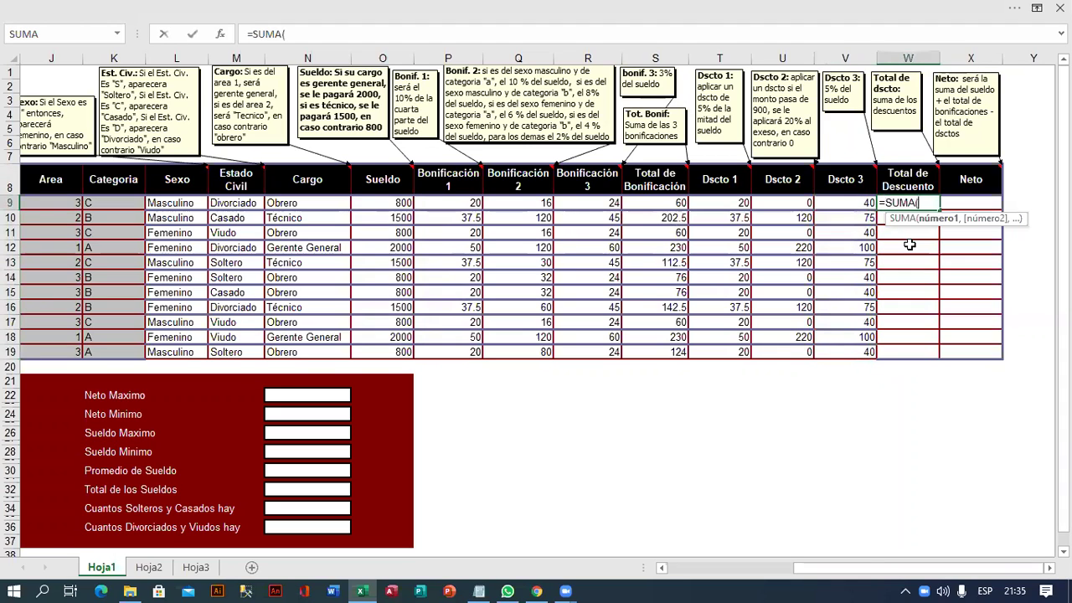
{"action": "left_click_drag", "start_coordinate": [730, 203], "coordinate": [842, 203]}
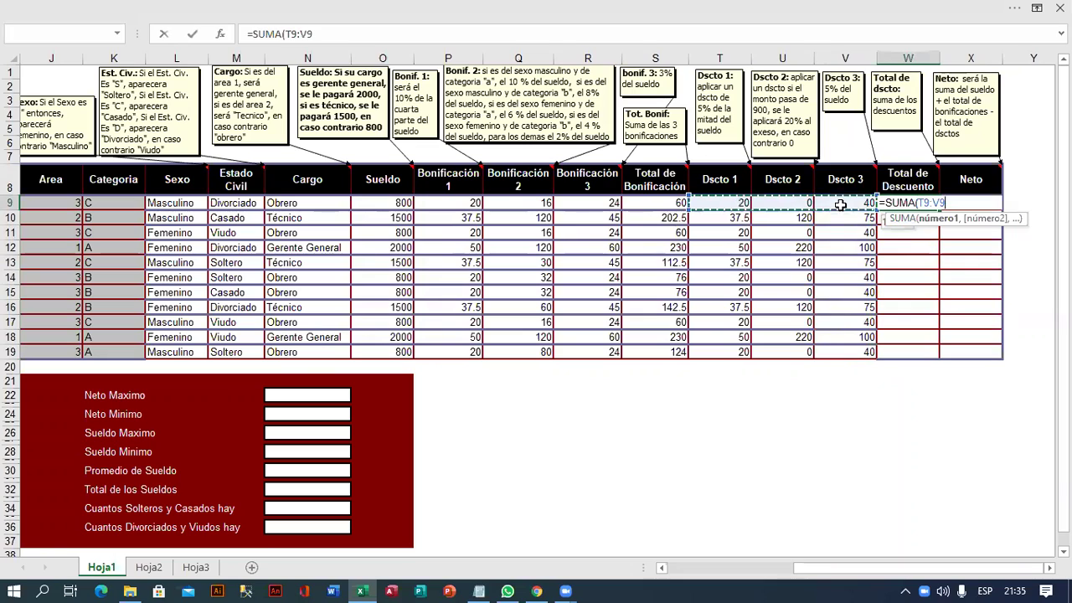
{"action": "type", "text": ")"}
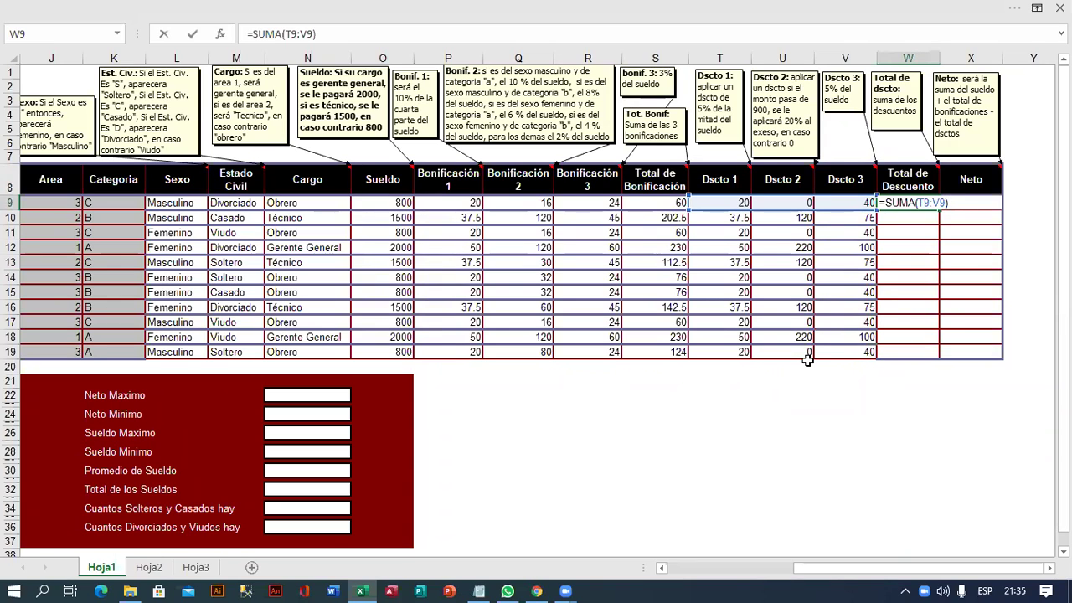
{"action": "key", "text": "Return"}
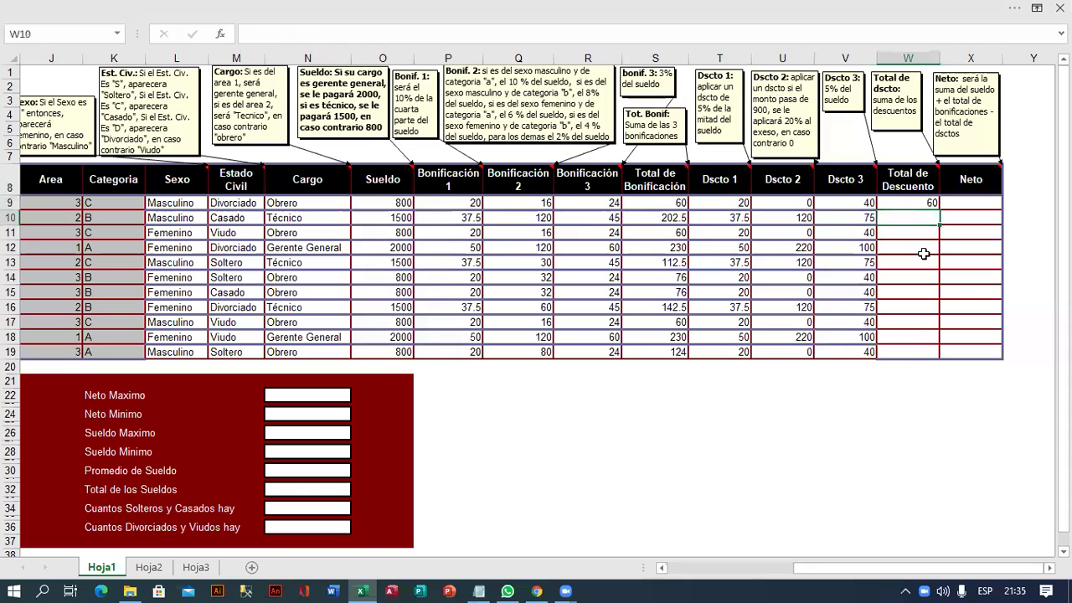
{"action": "left_click", "coordinate": [917, 203]}
{"action": "left_click_drag", "start_coordinate": [939, 210], "coordinate": [936, 359]}
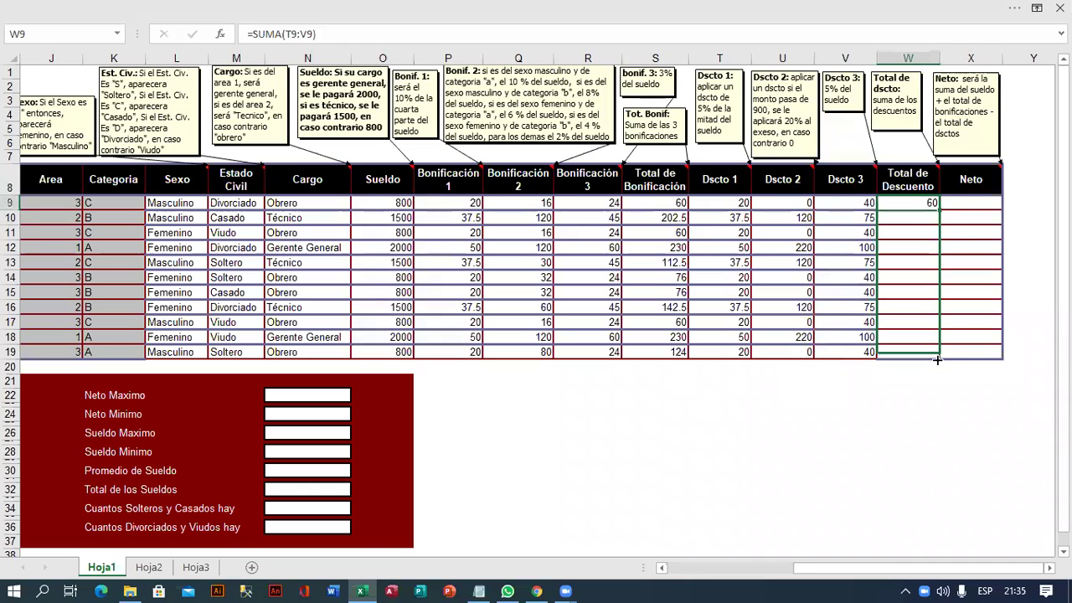
{"action": "left_click", "coordinate": [974, 205]}
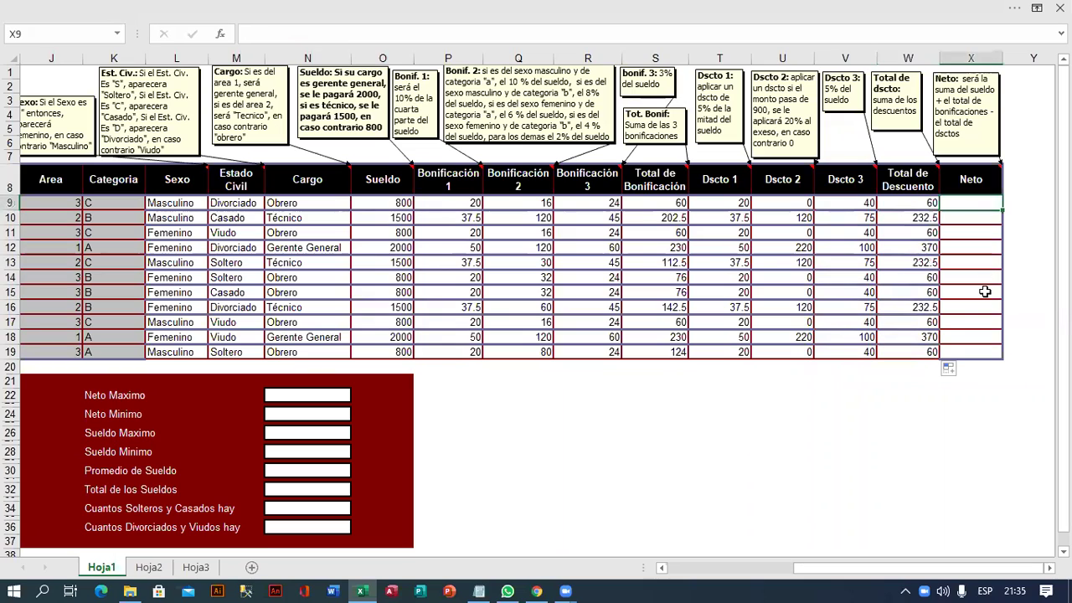
Enter =O9+S9-W9 in X9 and copy the Neto formula down to X19
{"action": "type", "text": "="}
{"action": "left_click", "coordinate": [400, 201]}
{"action": "type", "text": "+"}
{"action": "left_click", "coordinate": [628, 203]}
{"action": "type", "text": "-"}
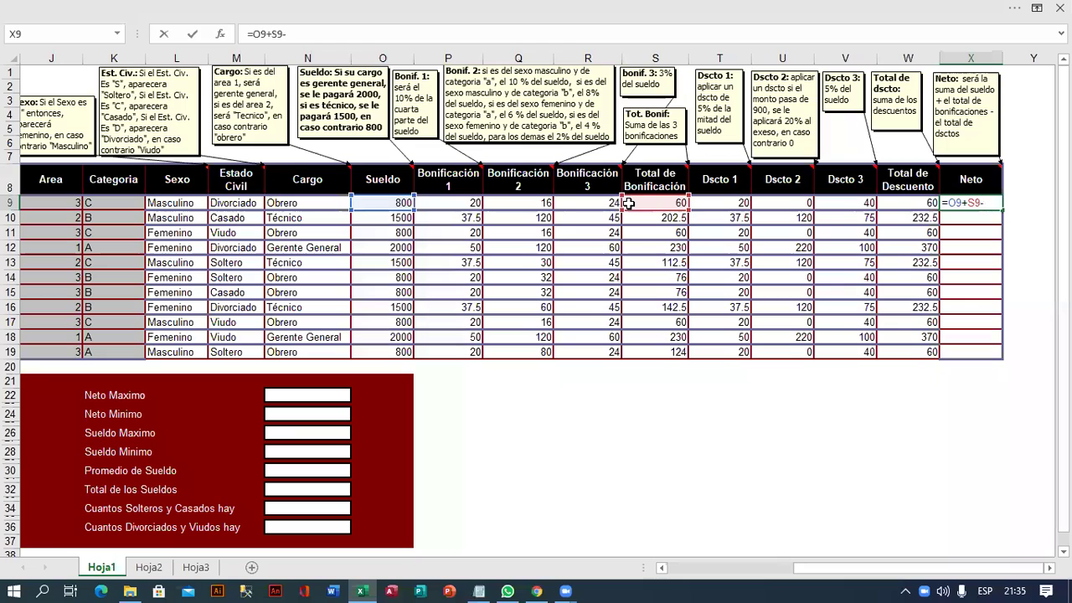
{"action": "left_click", "coordinate": [913, 206]}
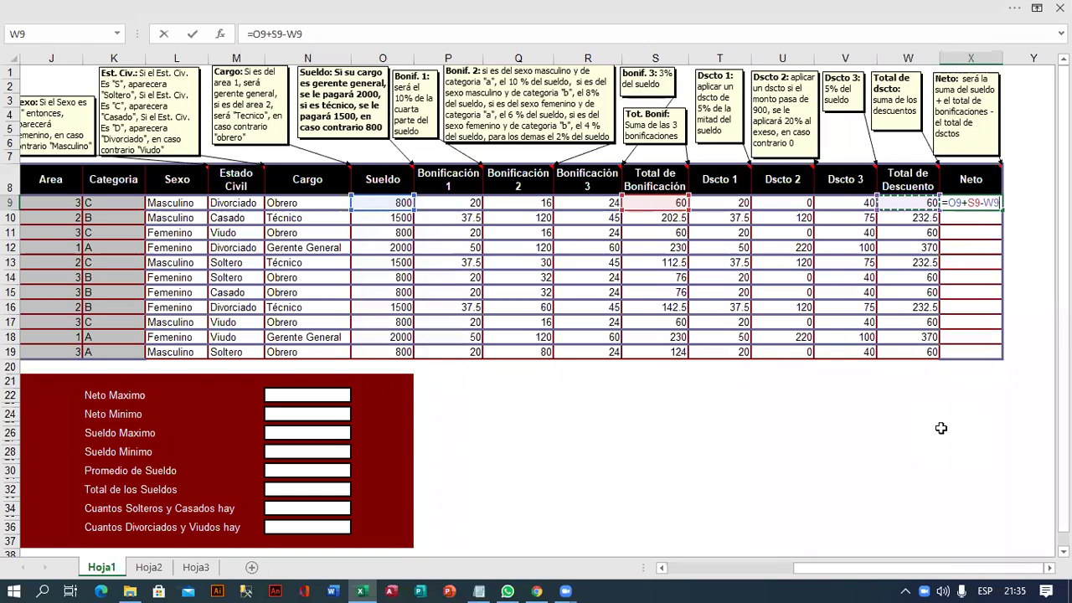
{"action": "key", "text": "Return"}
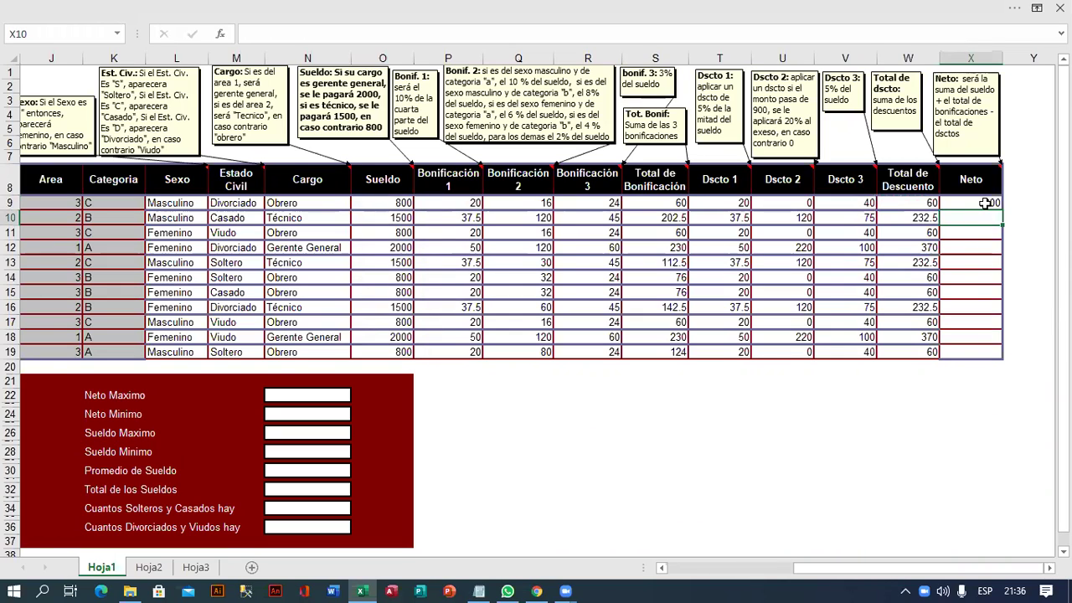
{"action": "left_click", "coordinate": [987, 203]}
{"action": "left_click_drag", "start_coordinate": [1002, 210], "coordinate": [1013, 358]}
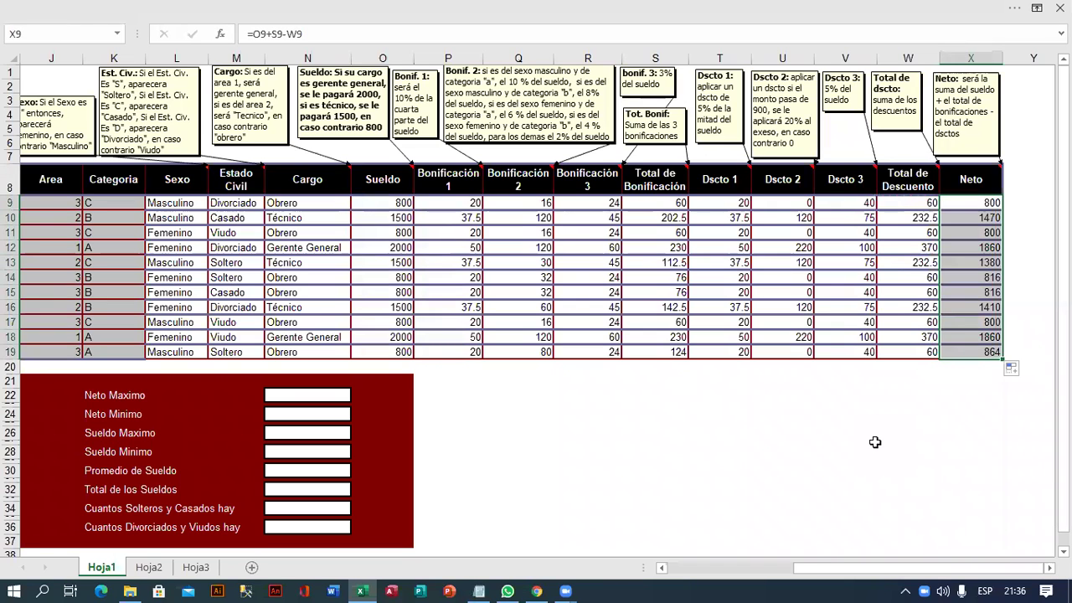
{"action": "mouse_move", "coordinate": [831, 571]}
{"action": "left_mouse_down"}
{"action": "mouse_move", "coordinate": [810, 572]}
{"action": "mouse_move", "coordinate": [888, 568]}
{"action": "left_mouse_up"}
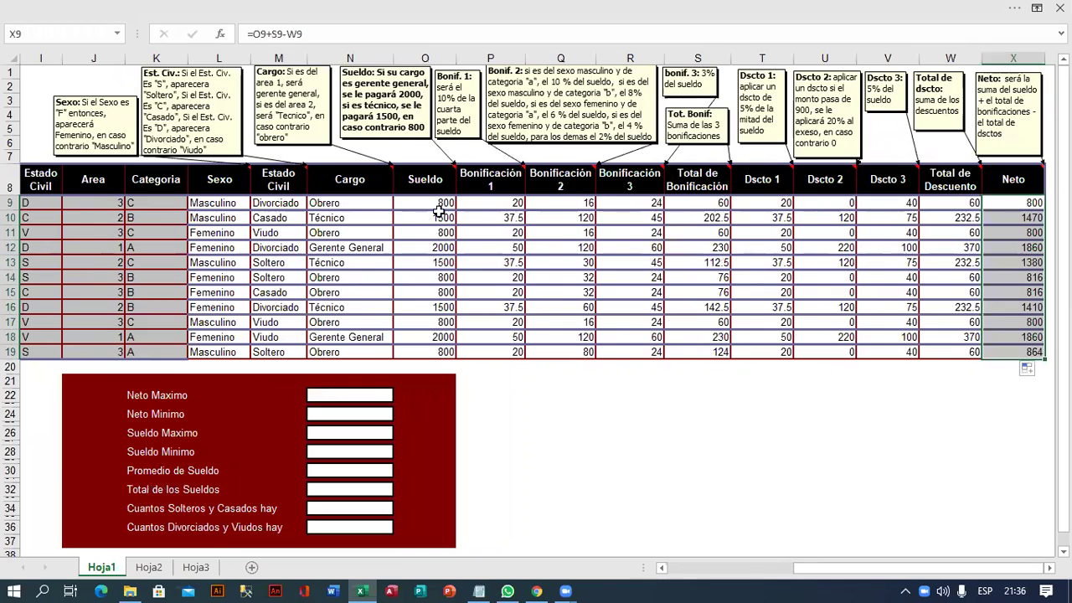
Apply the S/ Español (Perú) accounting format to the range O9:X19
{"action": "left_click_drag", "start_coordinate": [435, 204], "coordinate": [994, 345]}
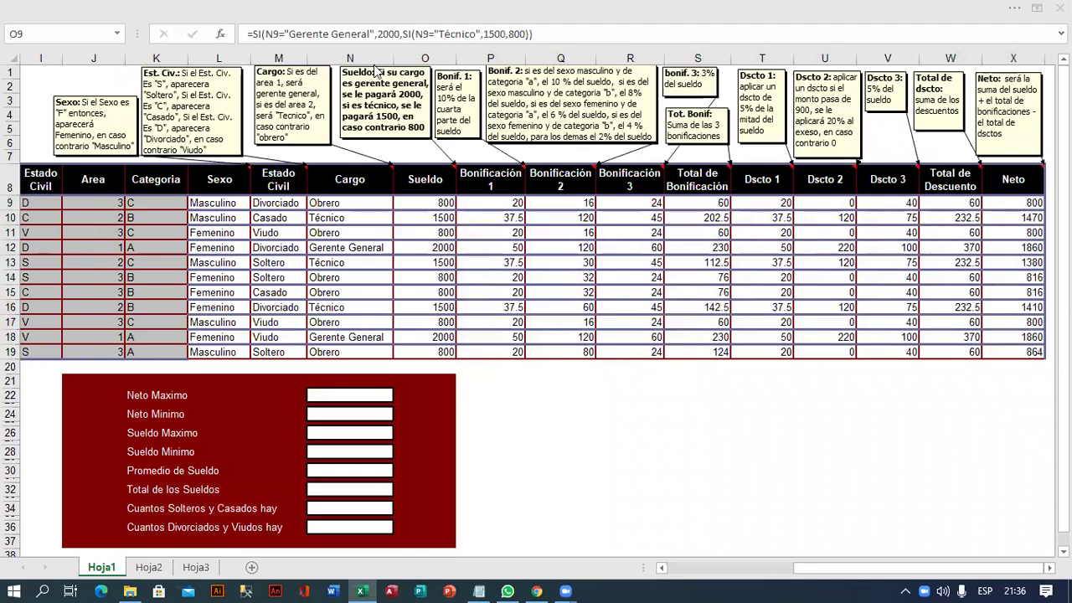
{"action": "key", "text": "ctrl+shift+Right"}
{"action": "key", "text": "ctrl+shift+Down"}
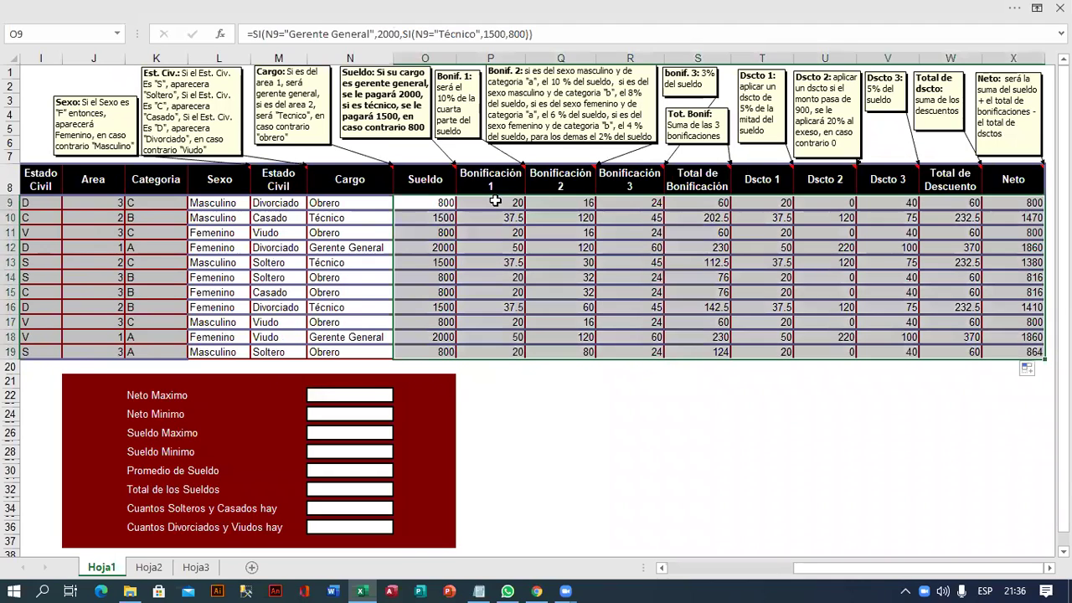
{"action": "left_click", "coordinate": [318, 8]}
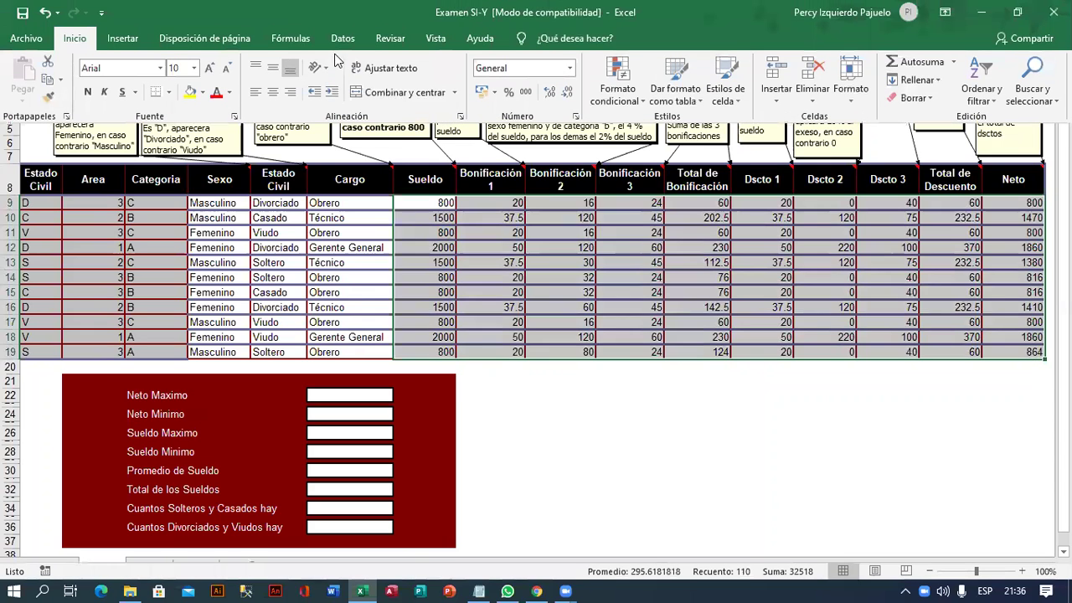
{"action": "left_click", "coordinate": [496, 95]}
{"action": "left_click", "coordinate": [509, 109]}
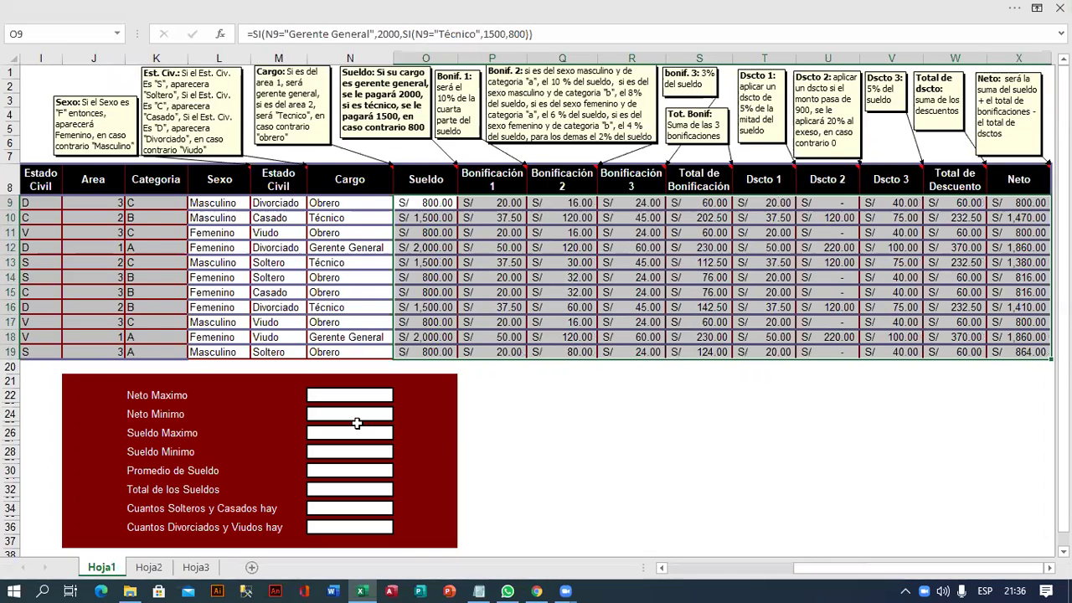
Scroll across the payroll table and check the Neto formula in X9
{"action": "scroll", "coordinate": [357, 423], "scroll_direction": "down", "scroll_amount": 3}
{"action": "mouse_move", "coordinate": [809, 568]}
{"action": "left_mouse_down"}
{"action": "mouse_move", "coordinate": [741, 576]}
{"action": "mouse_move", "coordinate": [687, 485]}
{"action": "left_mouse_up"}
{"action": "scroll", "coordinate": [688, 484], "scroll_direction": "up", "scroll_amount": 1}
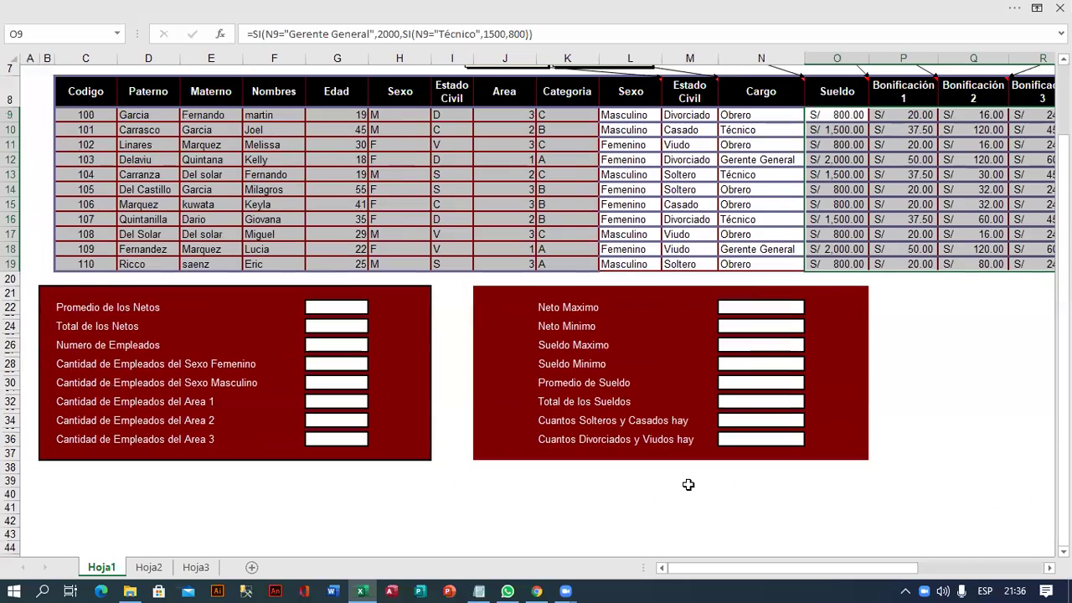
{"action": "scroll", "coordinate": [636, 473], "scroll_direction": "up", "scroll_amount": 1}
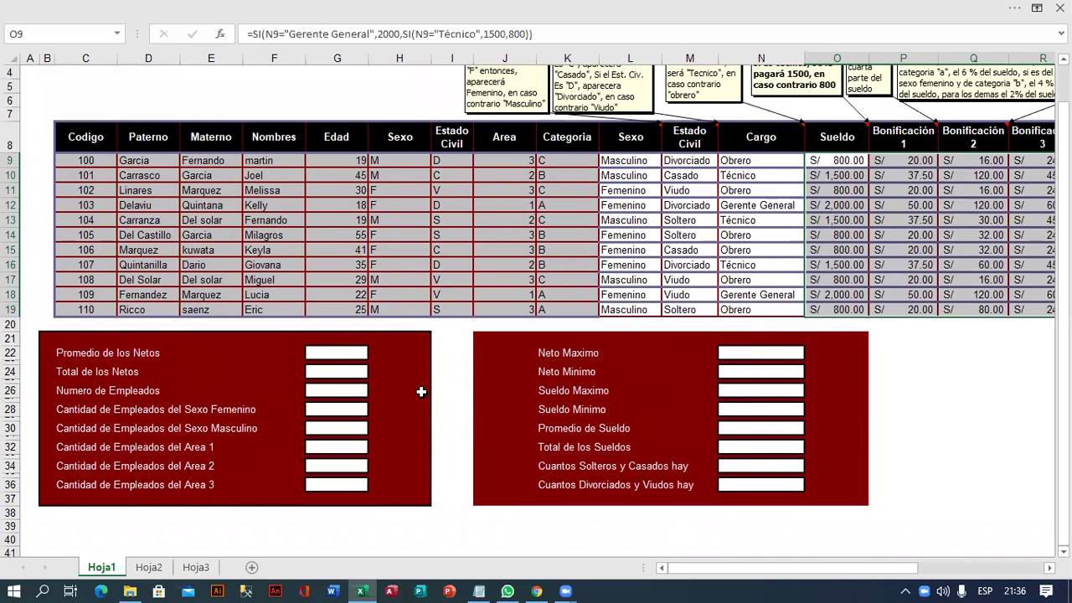
{"action": "left_click_drag", "start_coordinate": [755, 570], "coordinate": [953, 572]}
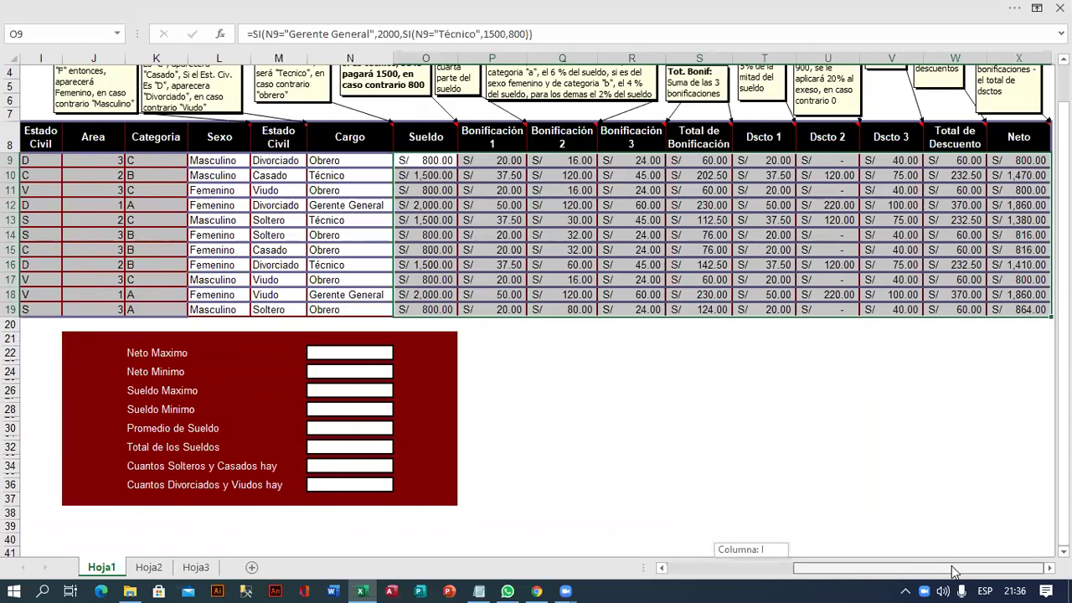
{"action": "left_click", "coordinate": [1018, 160]}
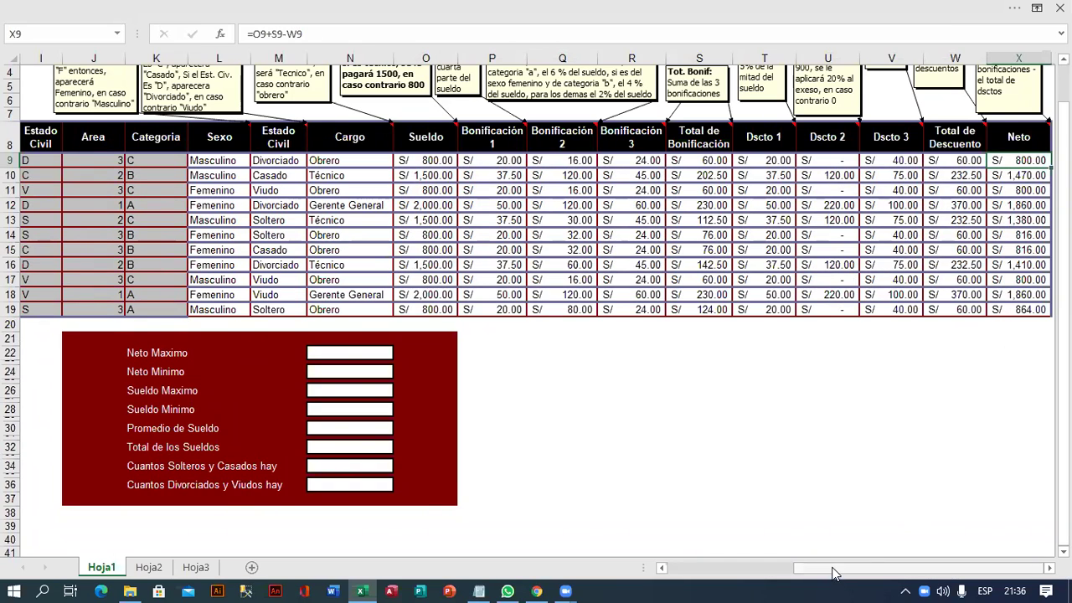
{"action": "left_click_drag", "start_coordinate": [835, 575], "coordinate": [708, 573]}
Enter =PROMEDIO(X9:X19) in G22 and =SUMA(X9:X19) in G24
{"action": "left_click", "coordinate": [310, 357]}
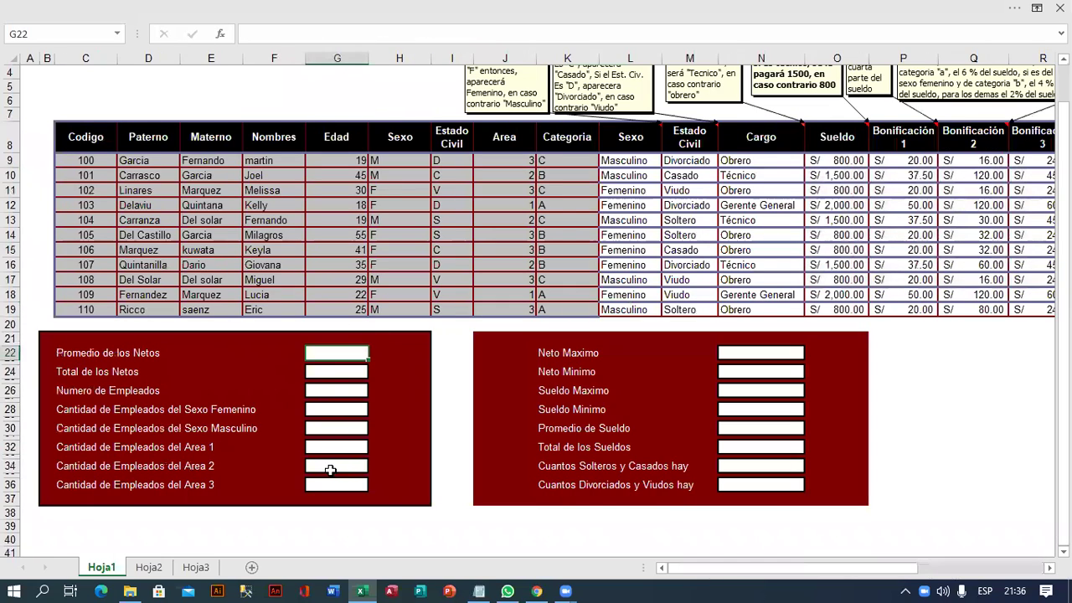
{"action": "type", "text": "=pro"}
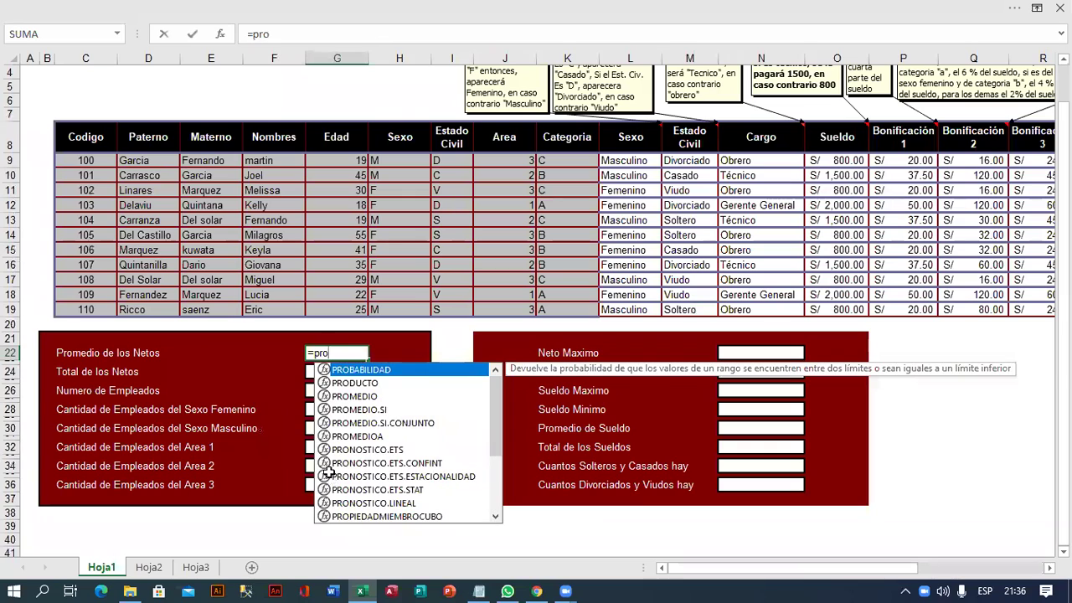
{"action": "type", "text": "medi"}
{"action": "key", "text": "Tab"}
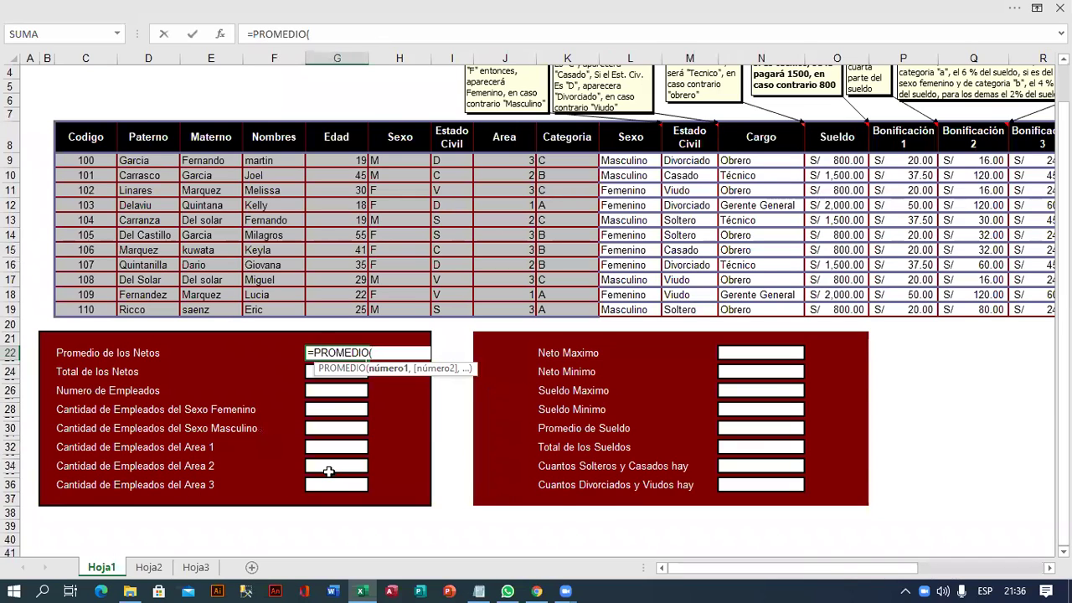
{"action": "type", "text": "X9:X19"}
{"action": "type", "text": ")"}
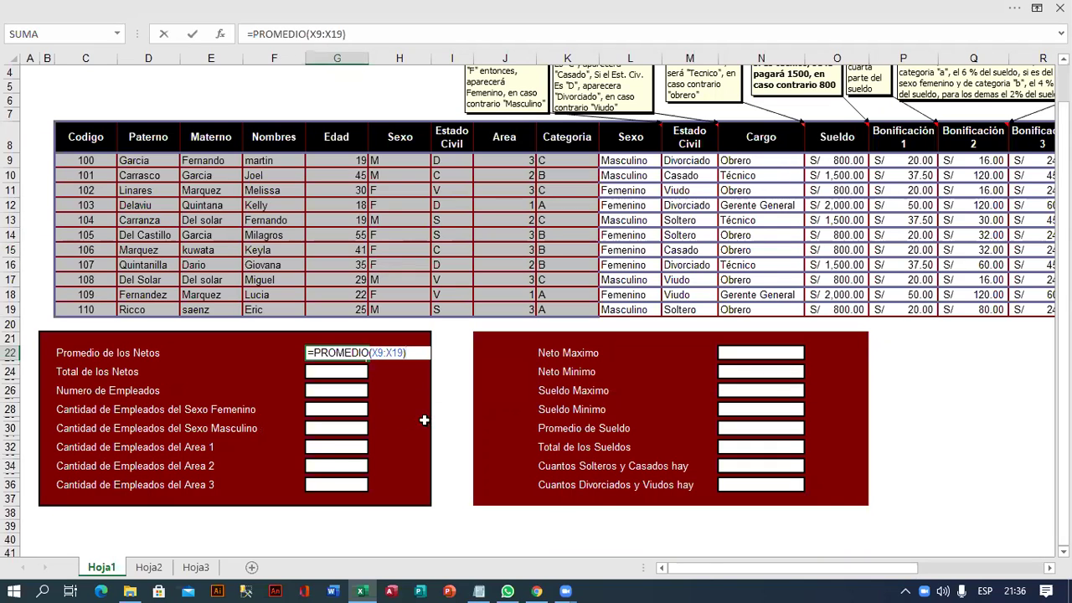
{"action": "mouse_move", "coordinate": [717, 570]}
{"action": "left_mouse_down"}
{"action": "mouse_move", "coordinate": [982, 564]}
{"action": "mouse_move", "coordinate": [731, 570]}
{"action": "left_mouse_up"}
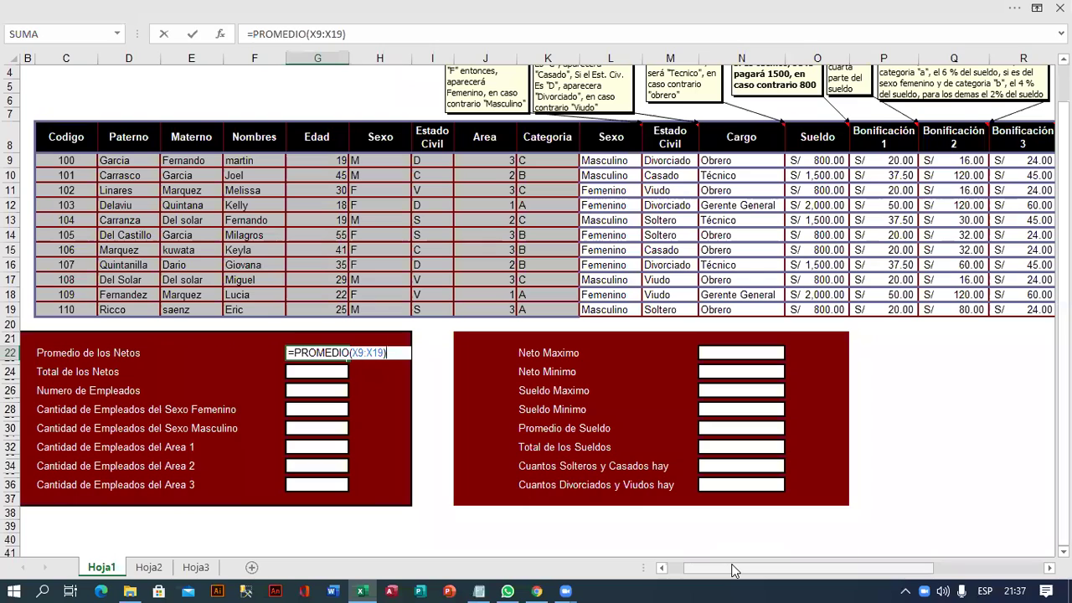
{"action": "key", "text": "Return"}
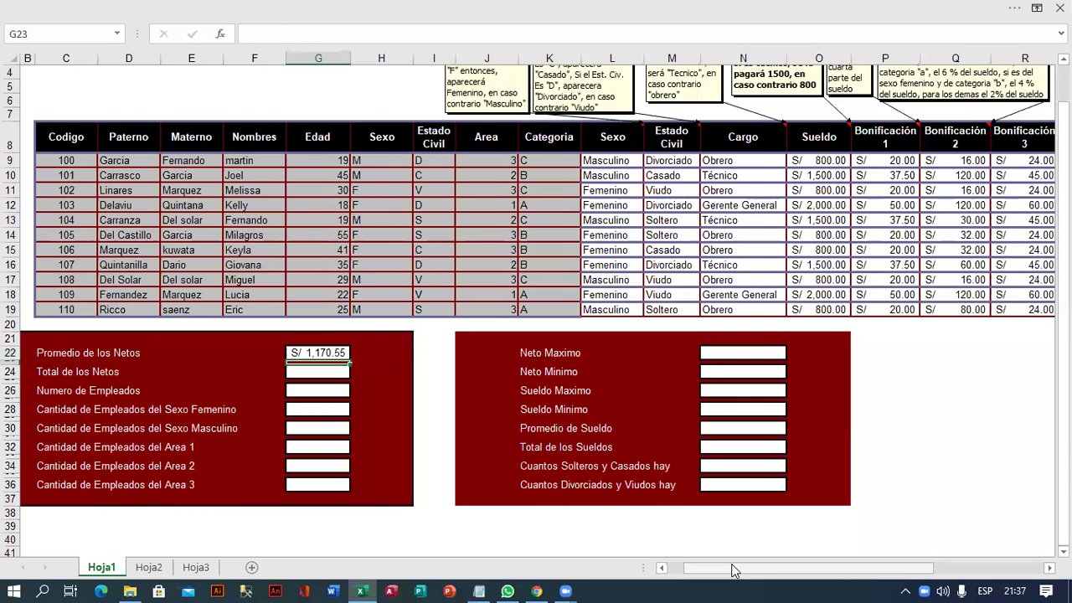
{"action": "key", "text": "Down"}
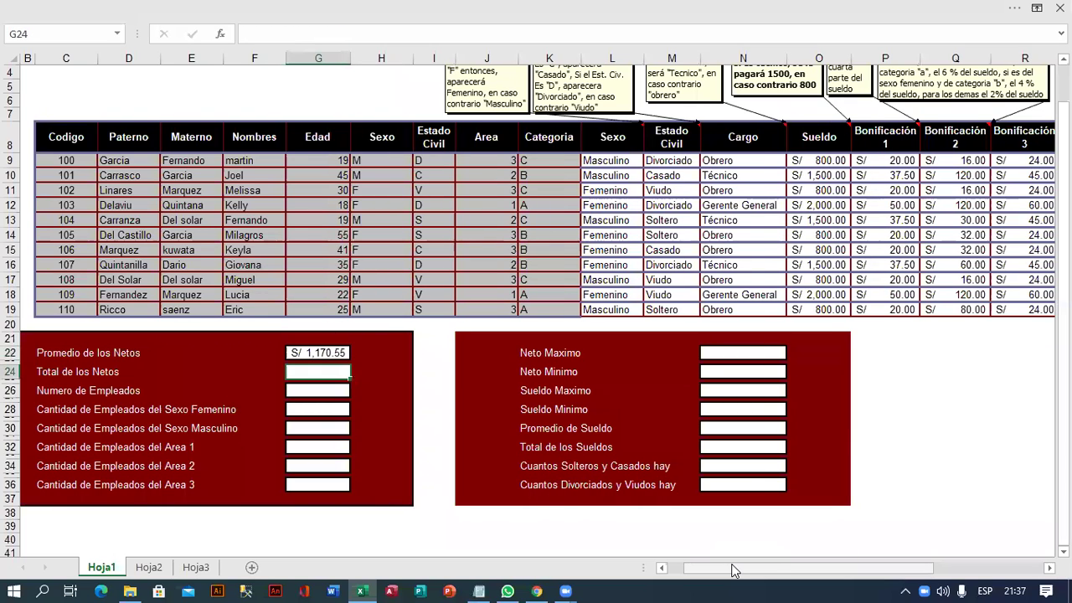
{"action": "type", "text": "=SUMA(X"}
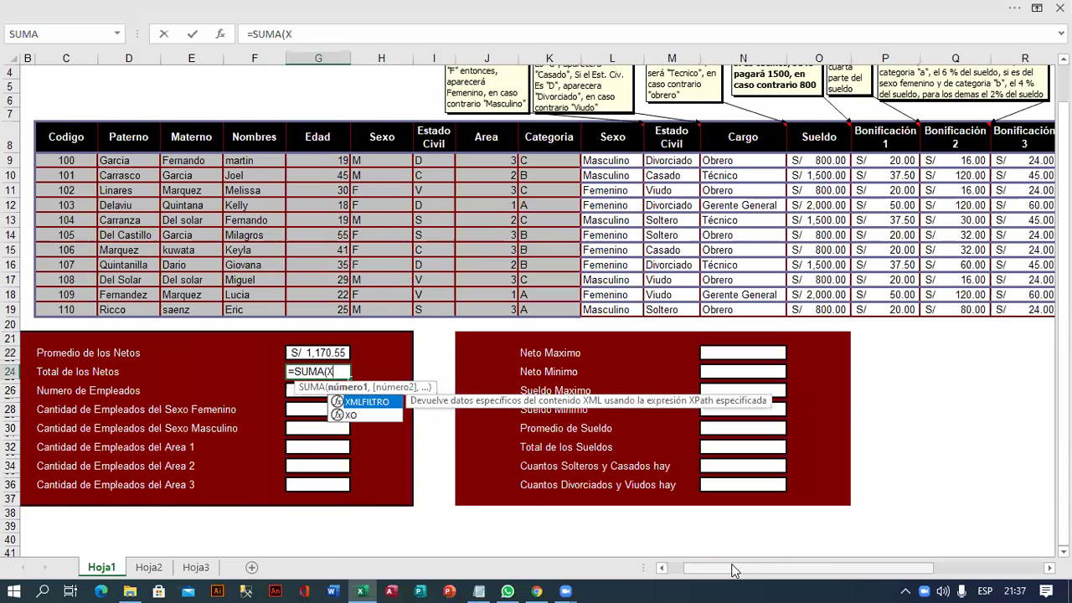
{"action": "type", "text": "9:X19"}
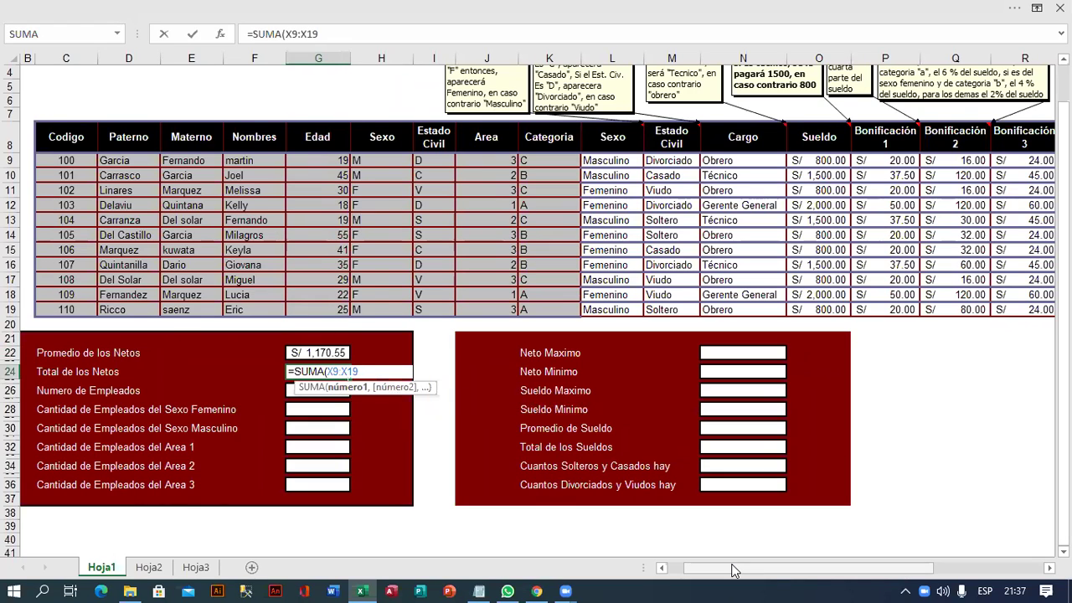
{"action": "type", "text": ")"}
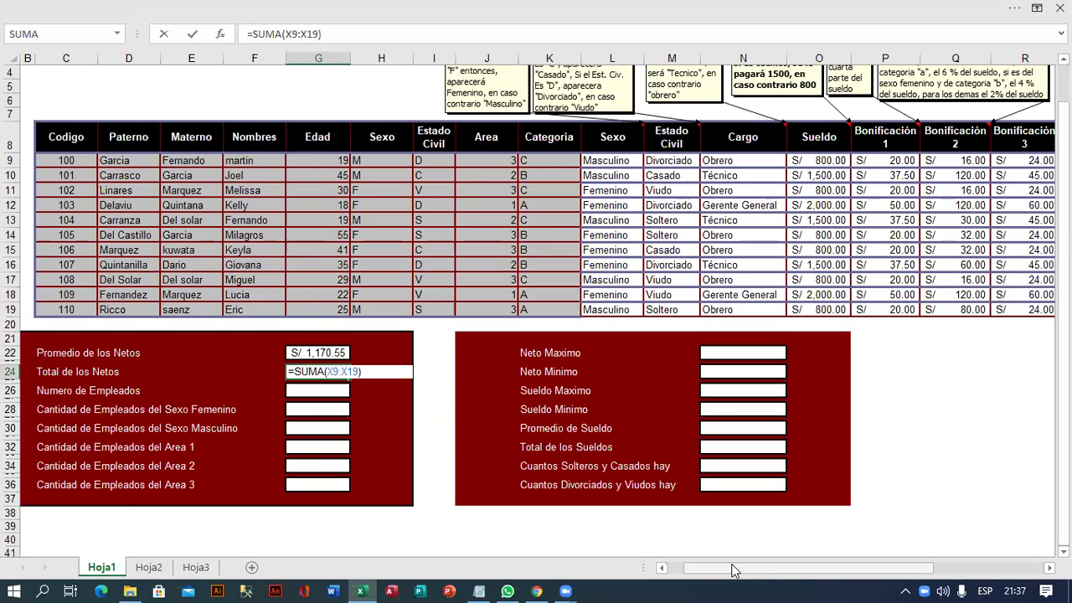
{"action": "key", "text": "Return"}
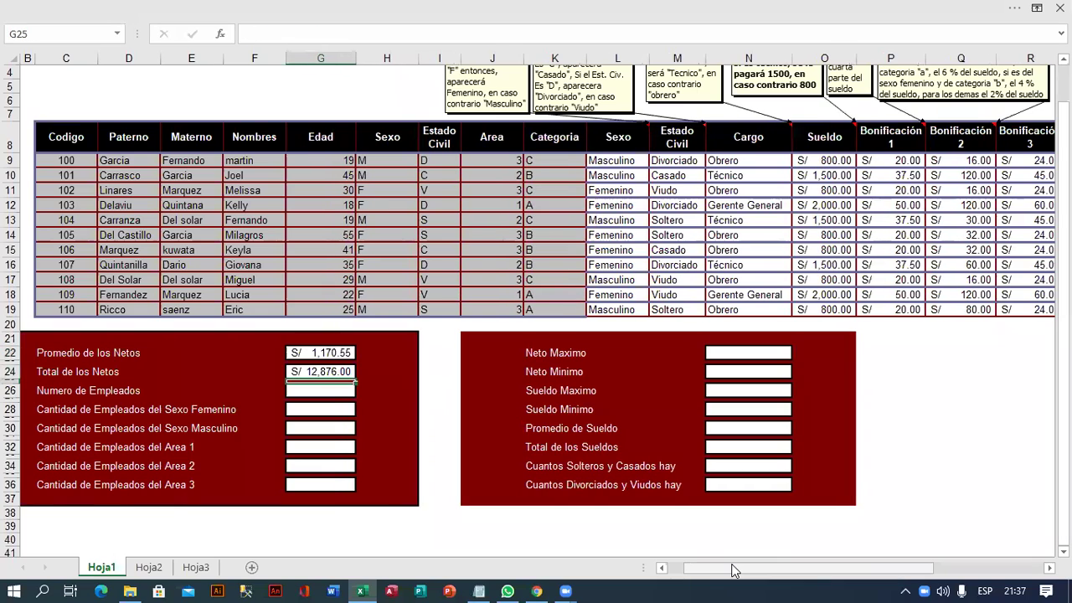
Enter =CONTAR.SI(H9:H19,"f") in the Numero de Empleados cell G26
{"action": "key", "text": "Down"}
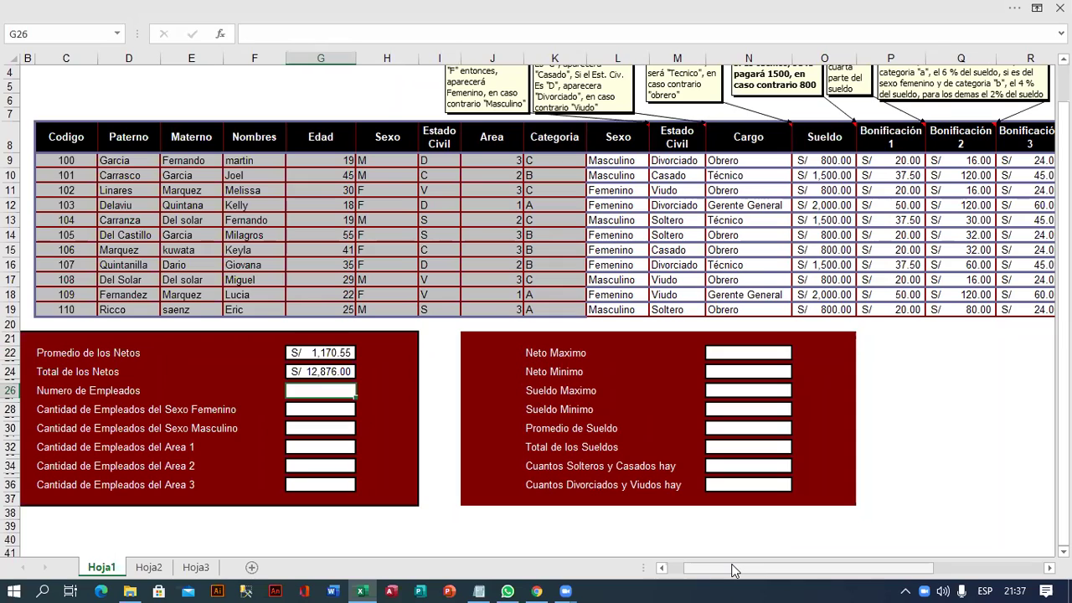
{"action": "type", "text": "=O"}
{"action": "key", "text": "BackSpace"}
{"action": "type", "text": "CONTAR"}
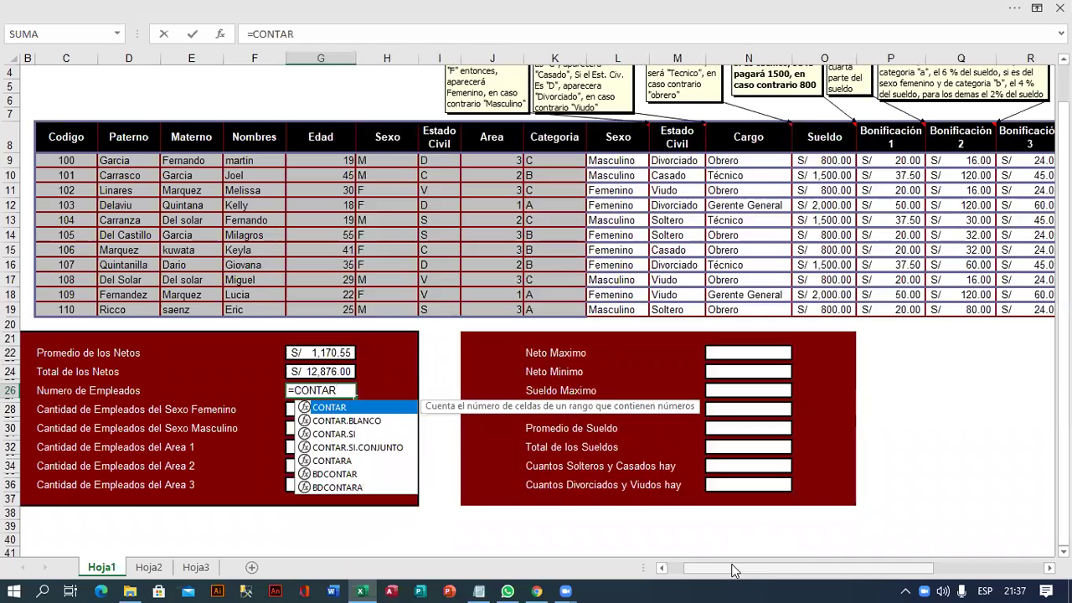
{"action": "key", "text": "Down"}
{"action": "key", "text": "Down"}
{"action": "key", "text": "Tab"}
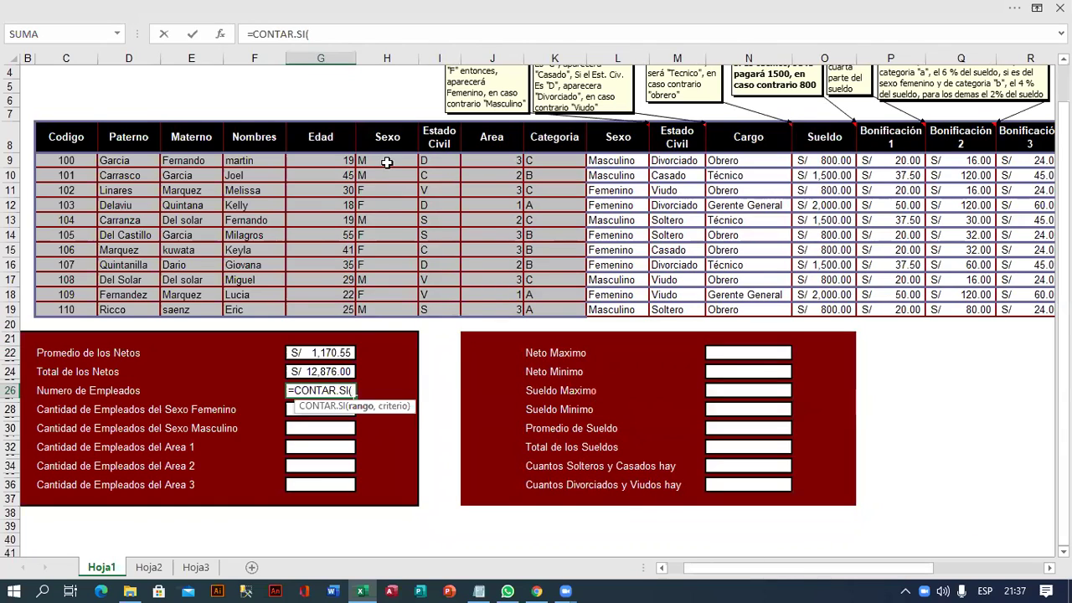
{"action": "left_click_drag", "start_coordinate": [387, 161], "coordinate": [389, 307]}
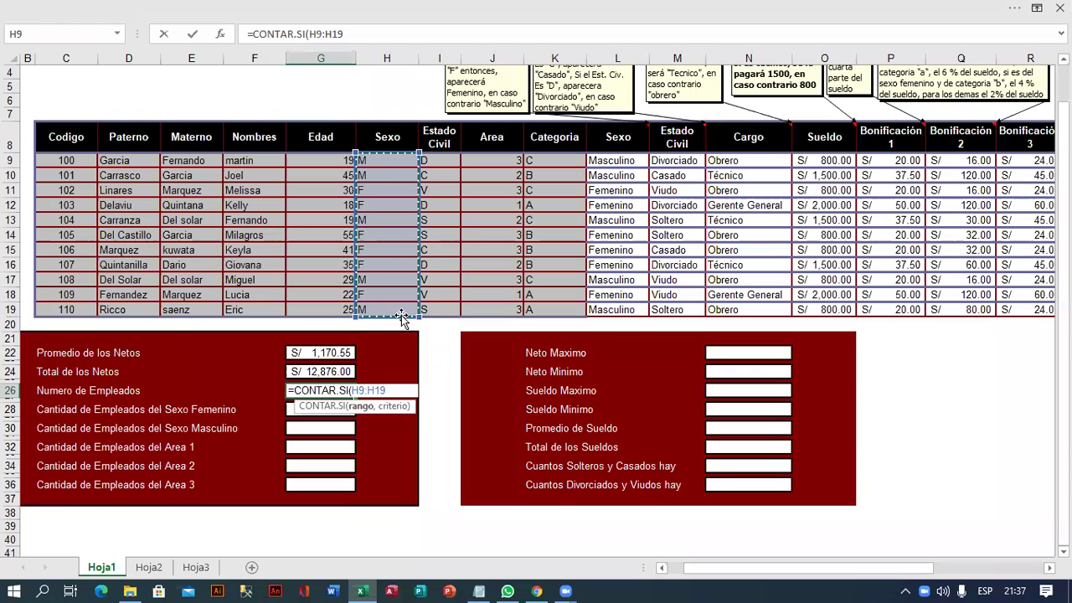
{"action": "type", "text": ",\"f\")"}
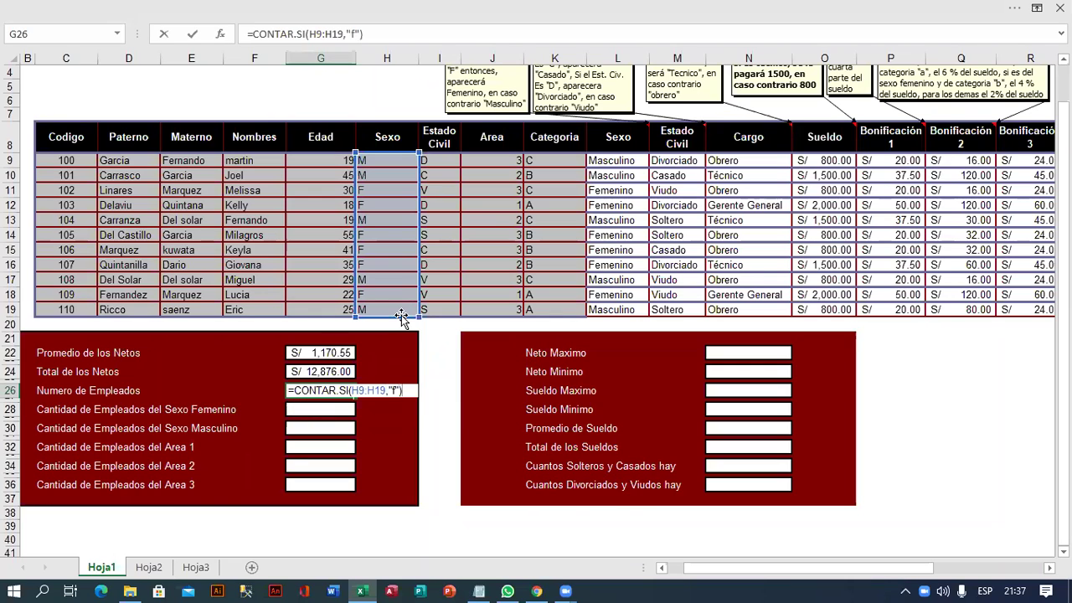
{"action": "key", "text": "Return"}
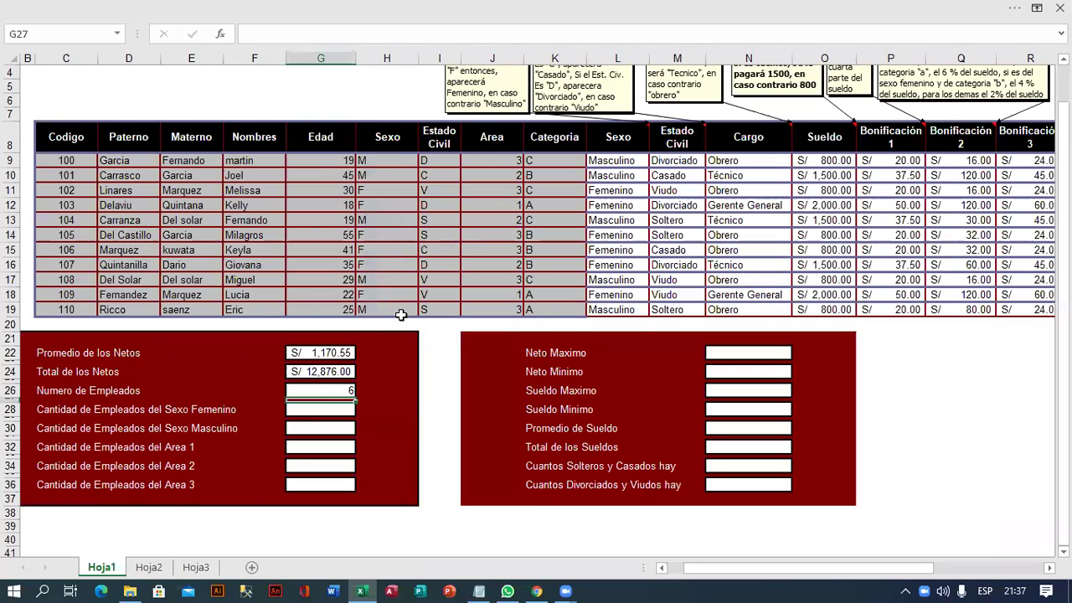
{"action": "key", "text": "Down"}
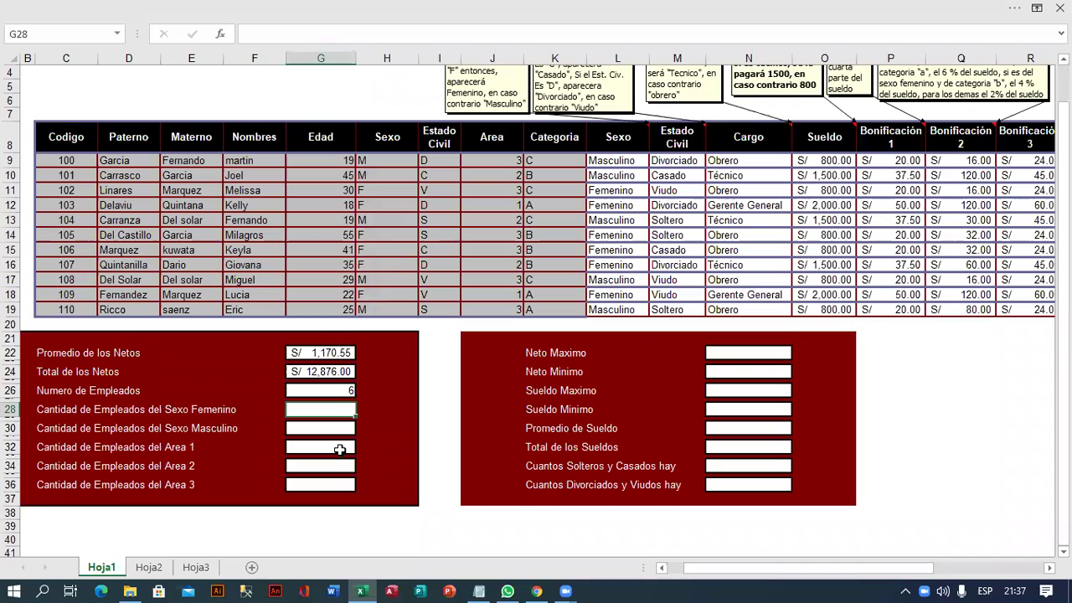
Replace the G26 formula with =CONTARA(D9:D19) to count all employees
{"action": "left_click", "coordinate": [331, 390]}
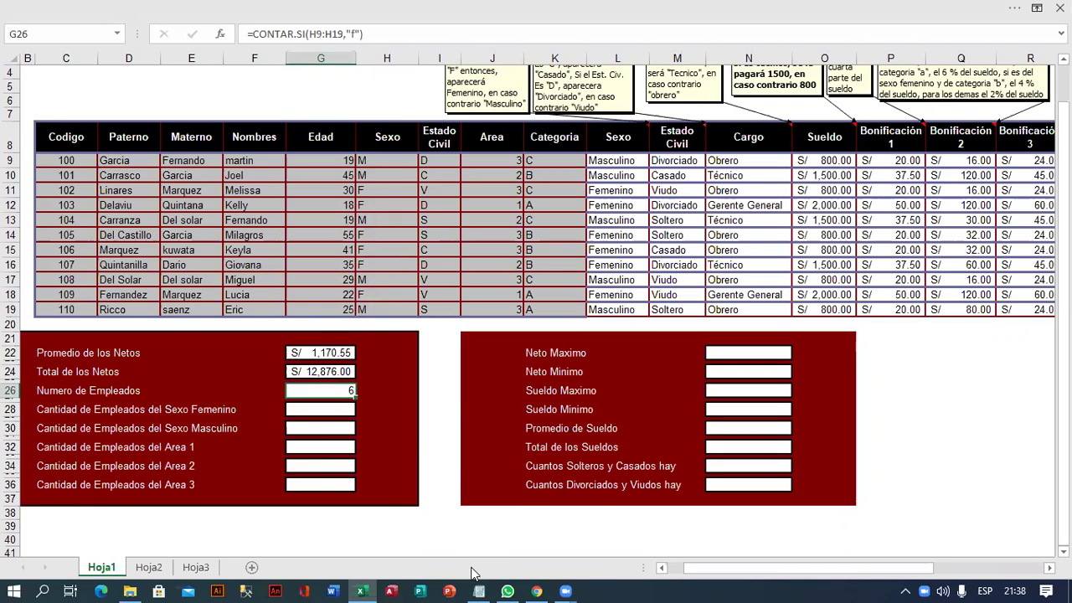
{"action": "type", "text": "=CONTARA("}
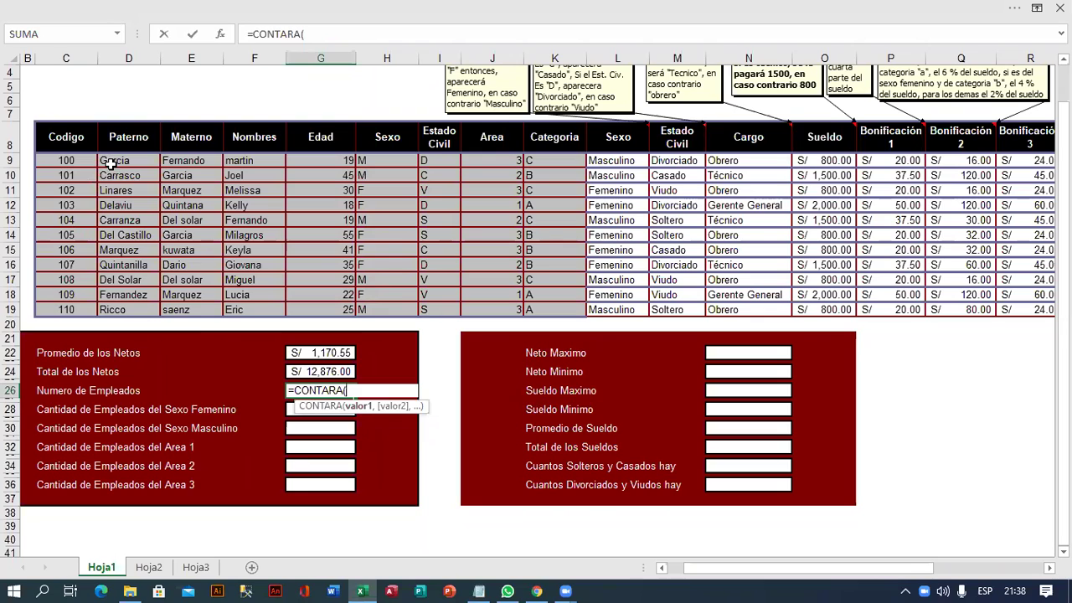
{"action": "left_click_drag", "start_coordinate": [101, 161], "coordinate": [138, 308]}
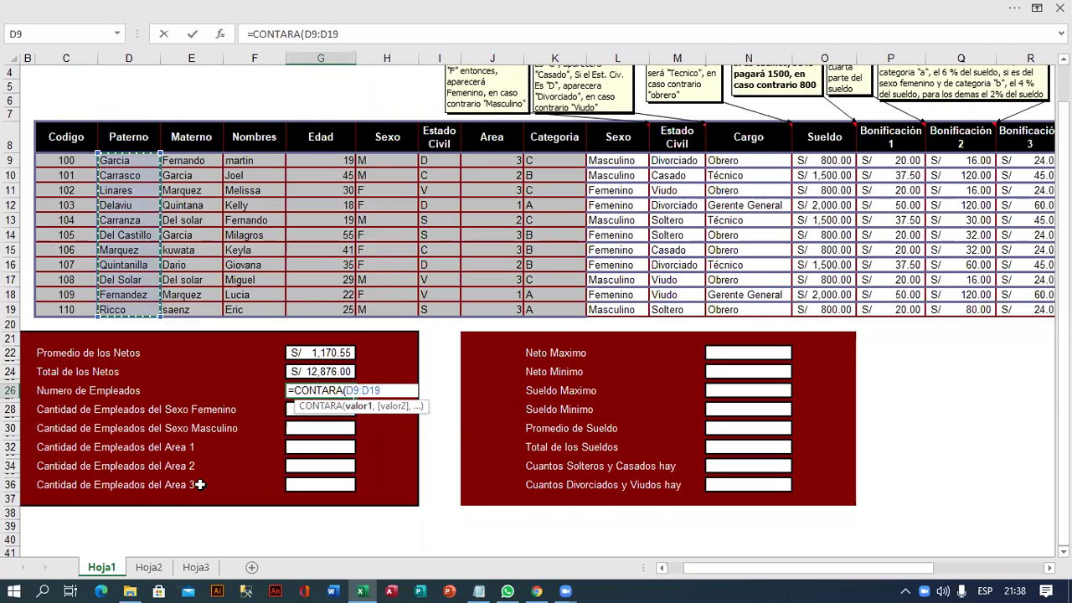
{"action": "type", "text": ")"}
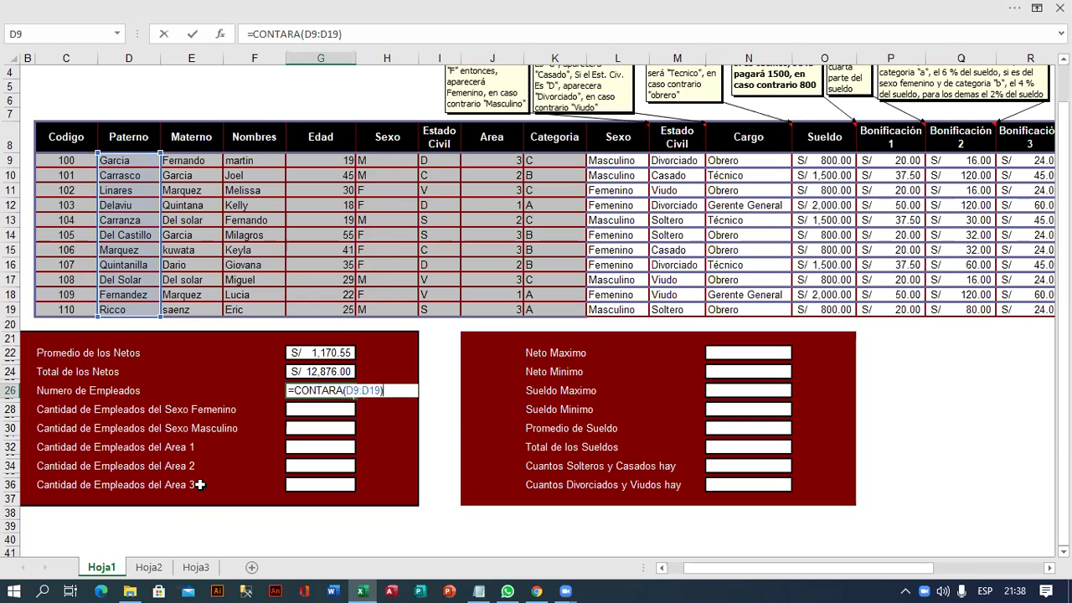
{"action": "key", "text": "Return"}
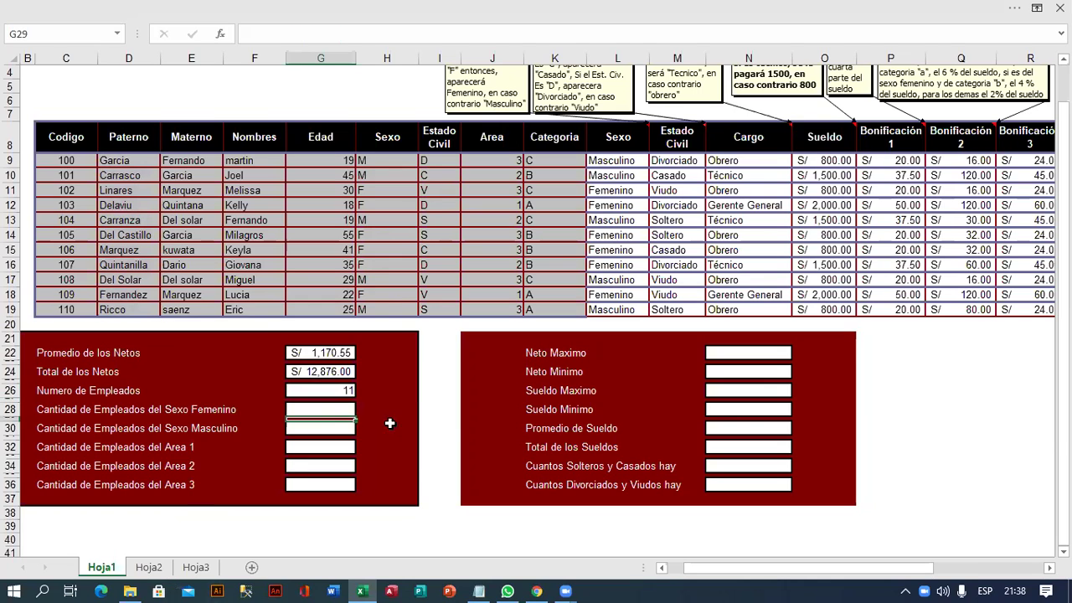
Enter =CONTAR.SI(H9:H19,"F") in G28 for the female employee count
{"action": "left_click", "coordinate": [321, 409]}
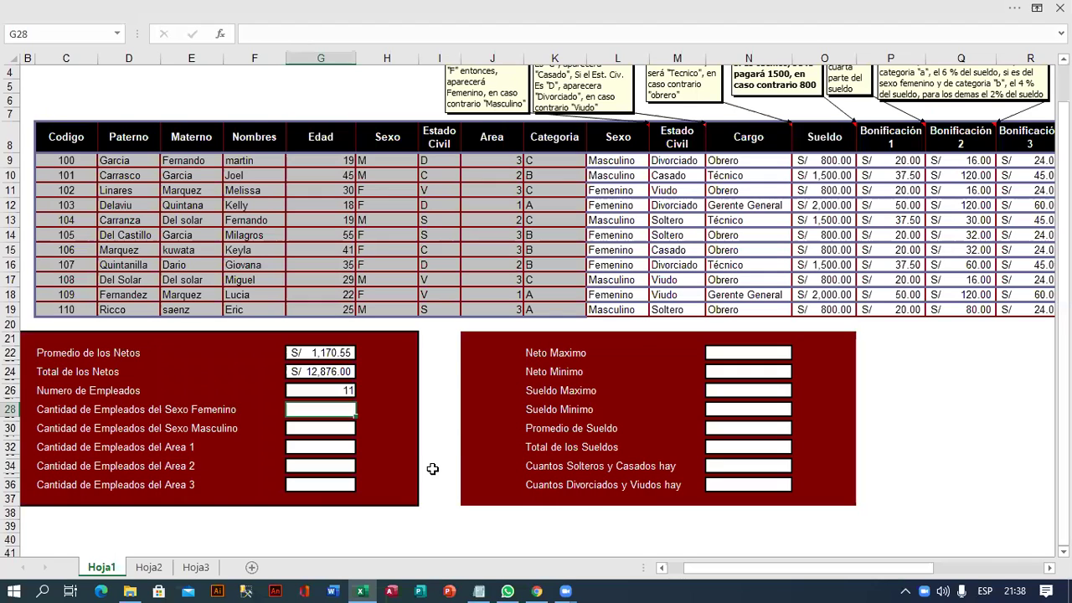
{"action": "type", "text": "=CONTA"}
{"action": "key", "text": "Down"}
{"action": "key", "text": "Down"}
{"action": "key", "text": "Tab"}
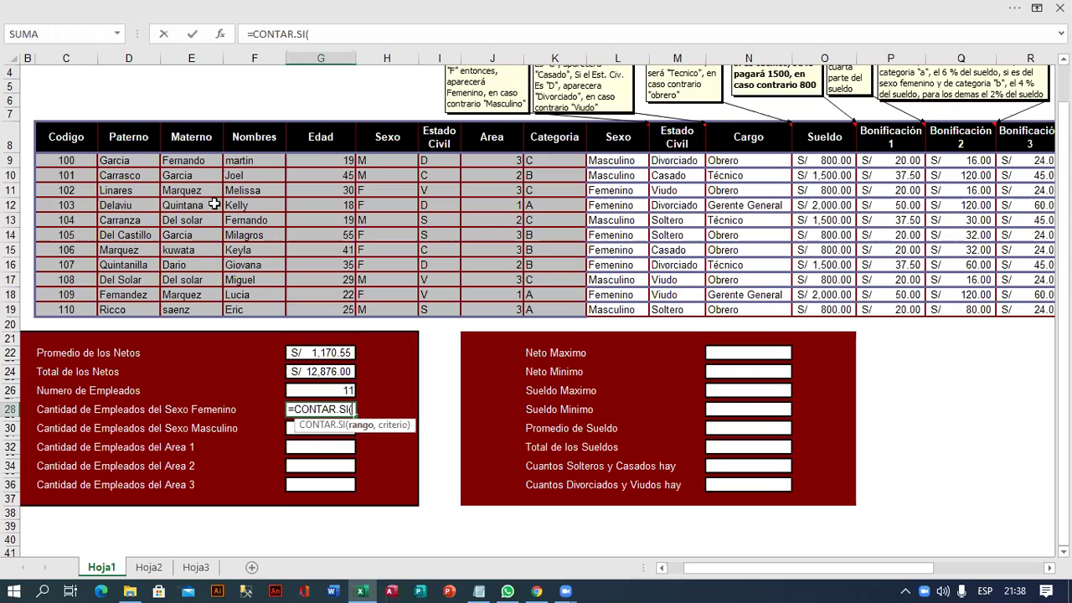
{"action": "left_click", "coordinate": [372, 160]}
{"action": "left_click_drag", "start_coordinate": [399, 279], "coordinate": [406, 310]}
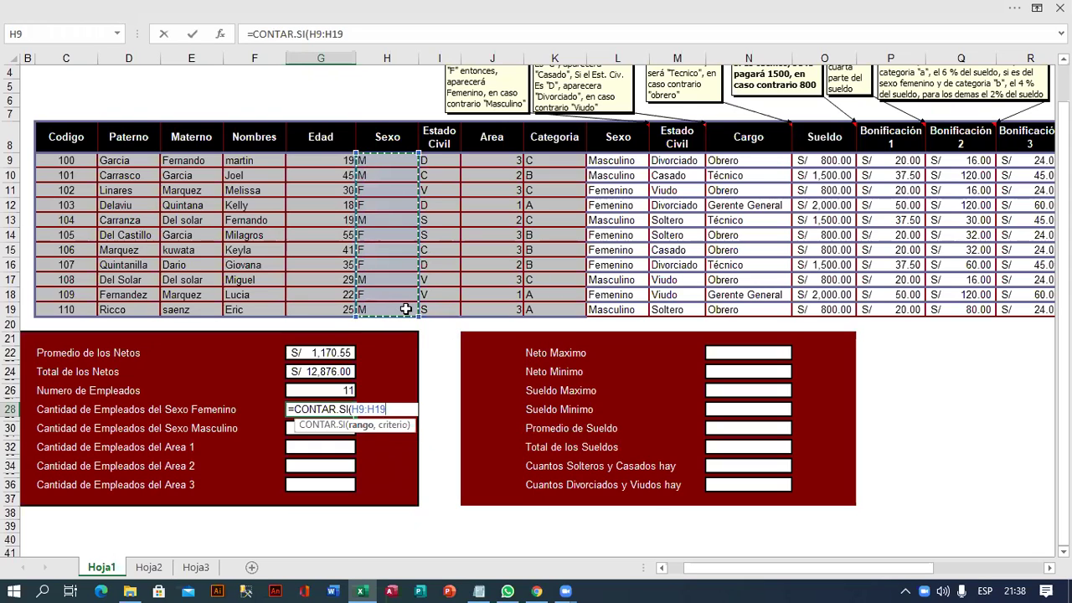
{"action": "type", "text": ",\""}
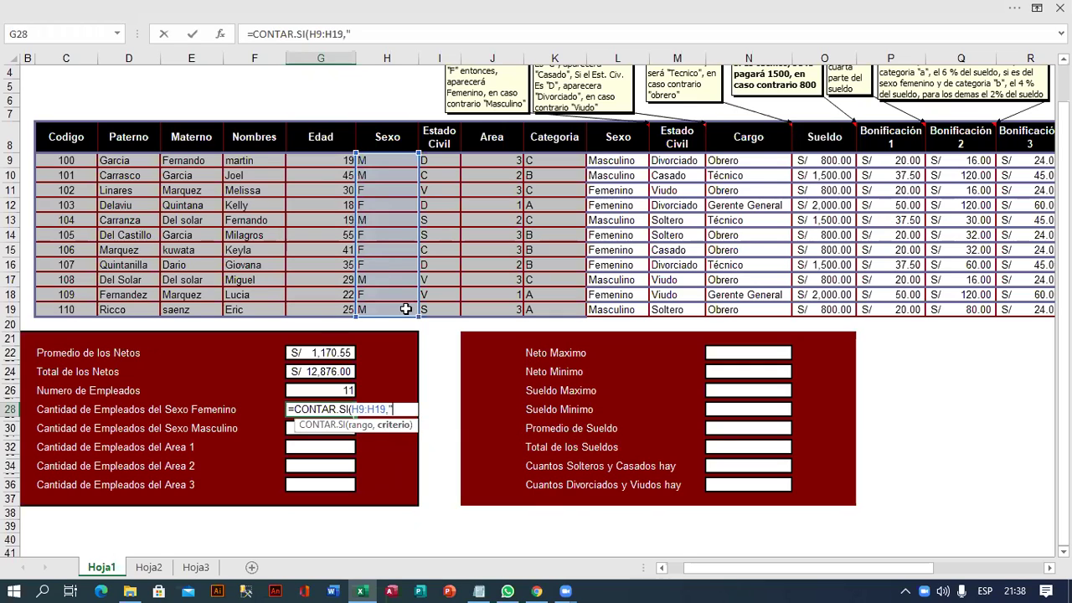
{"action": "type", "text": "F\""}
{"action": "type", "text": ")"}
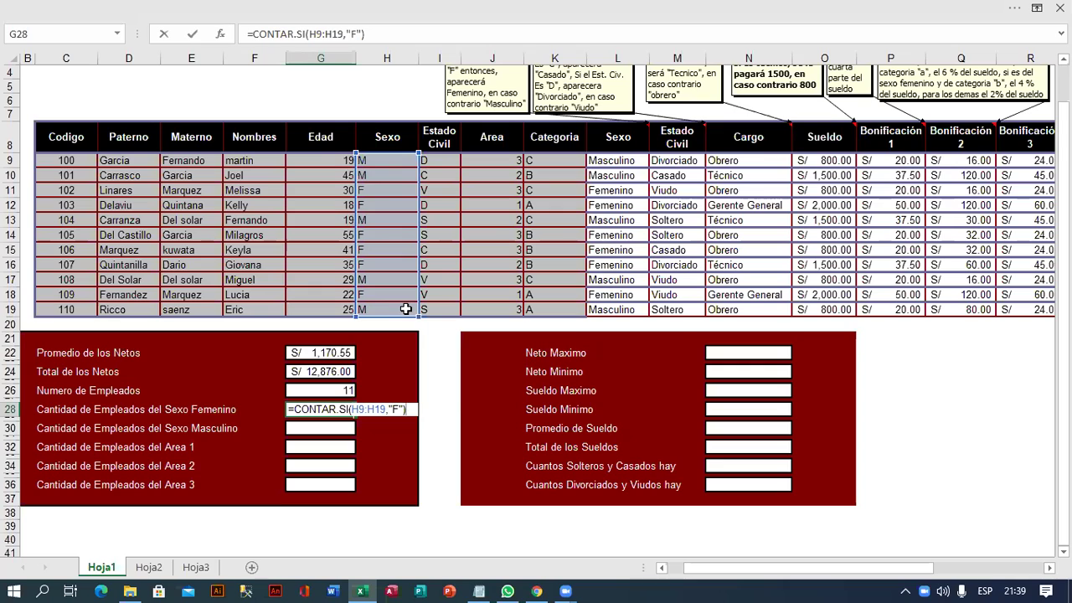
{"action": "key", "text": "Return"}
{"action": "key", "text": "Down"}
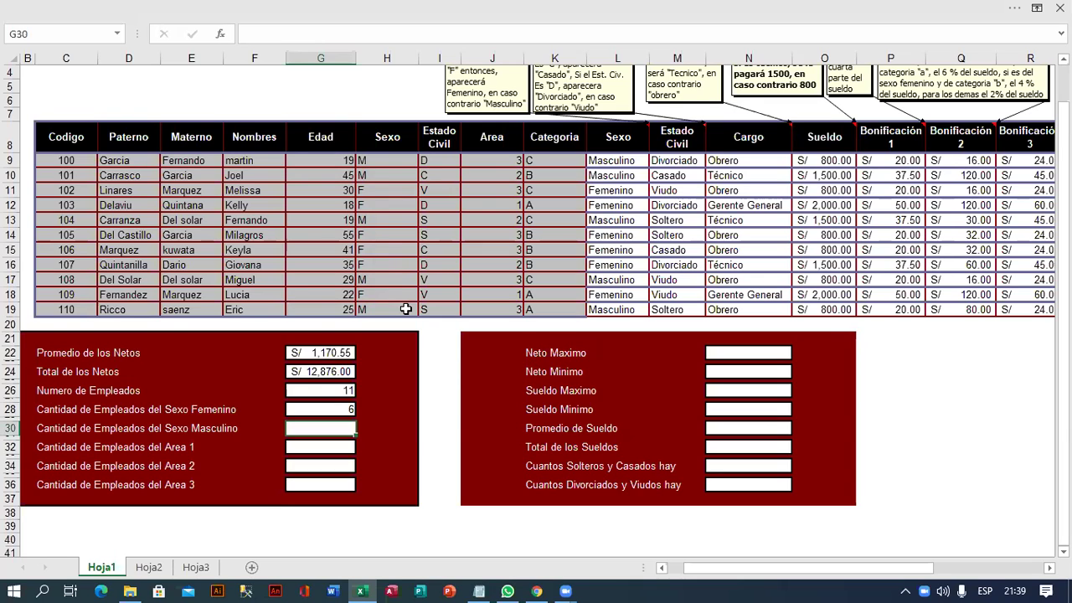
Enter =CONTAR.SI(H9:H19,"M") in G30 to count the male employees, giving 5
{"action": "type", "text": "="}
{"action": "type", "text": "CONTAR"}
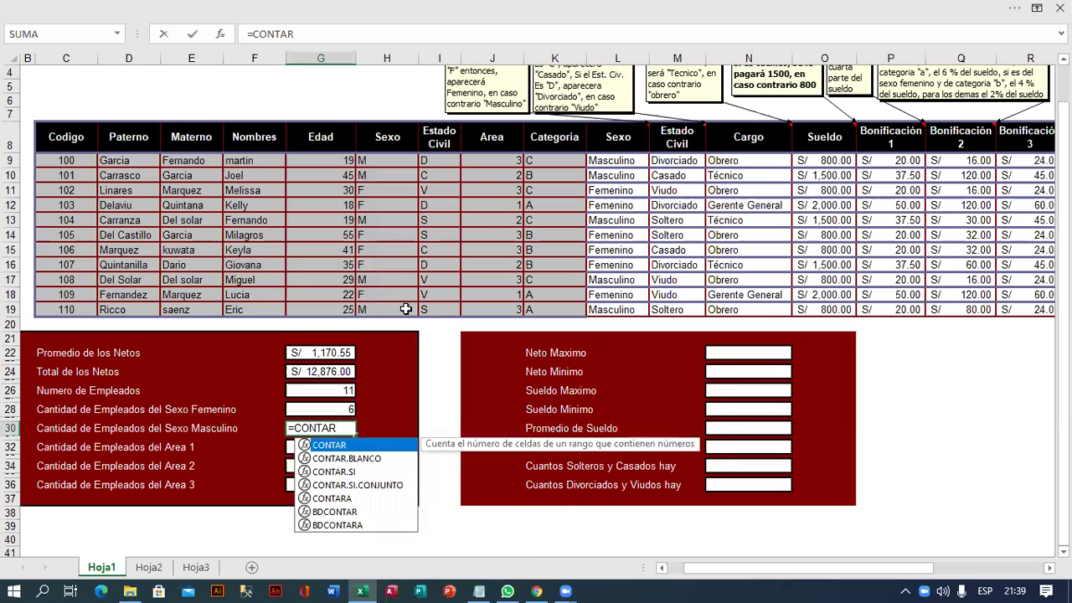
{"action": "type", "text": ".SI("}
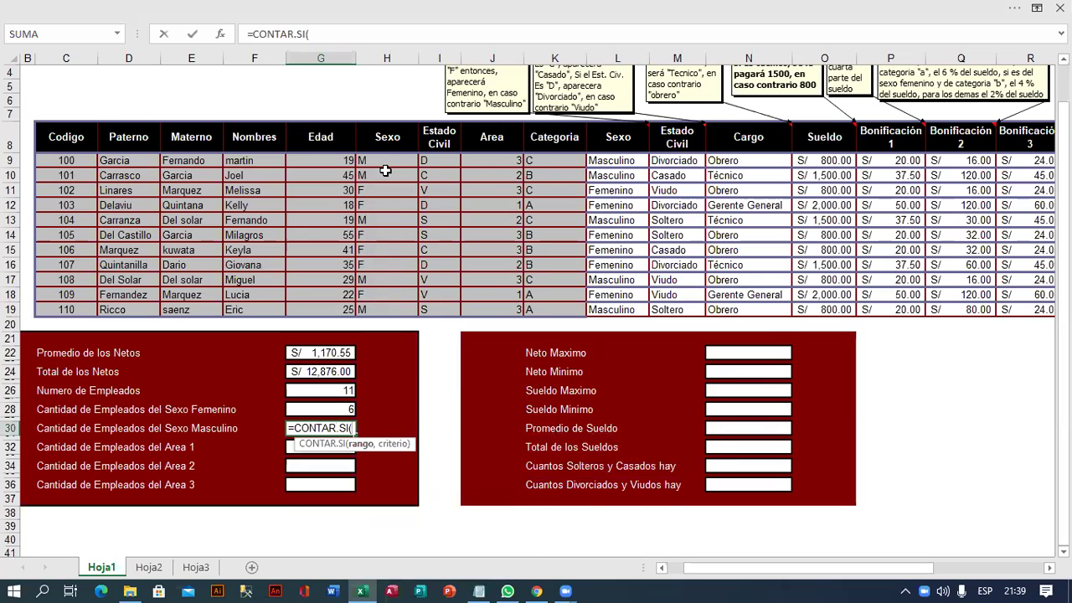
{"action": "left_click_drag", "start_coordinate": [386, 160], "coordinate": [397, 303]}
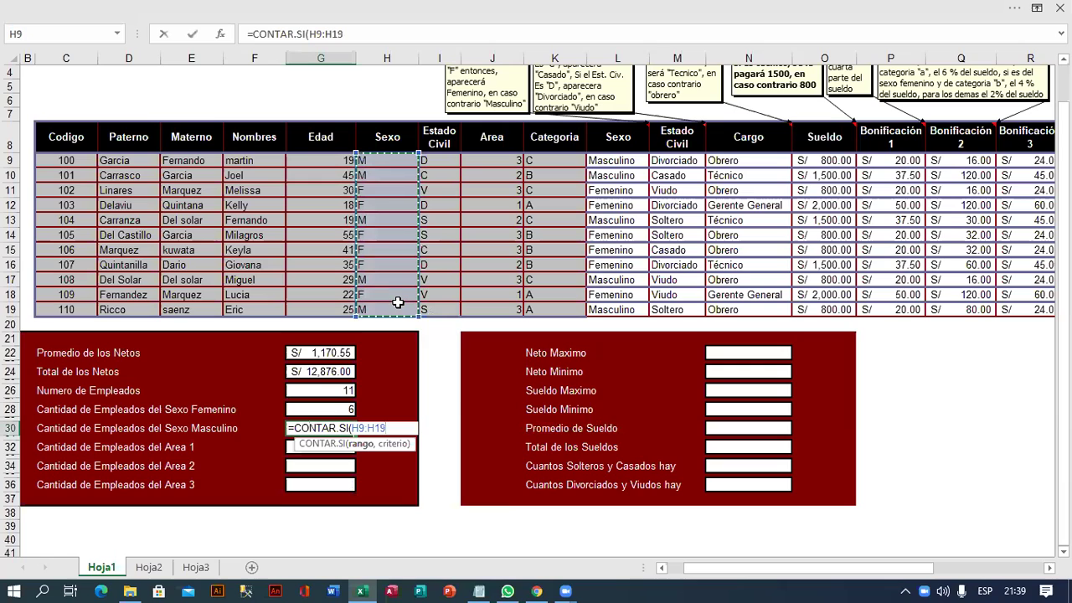
{"action": "type", "text": ",\""}
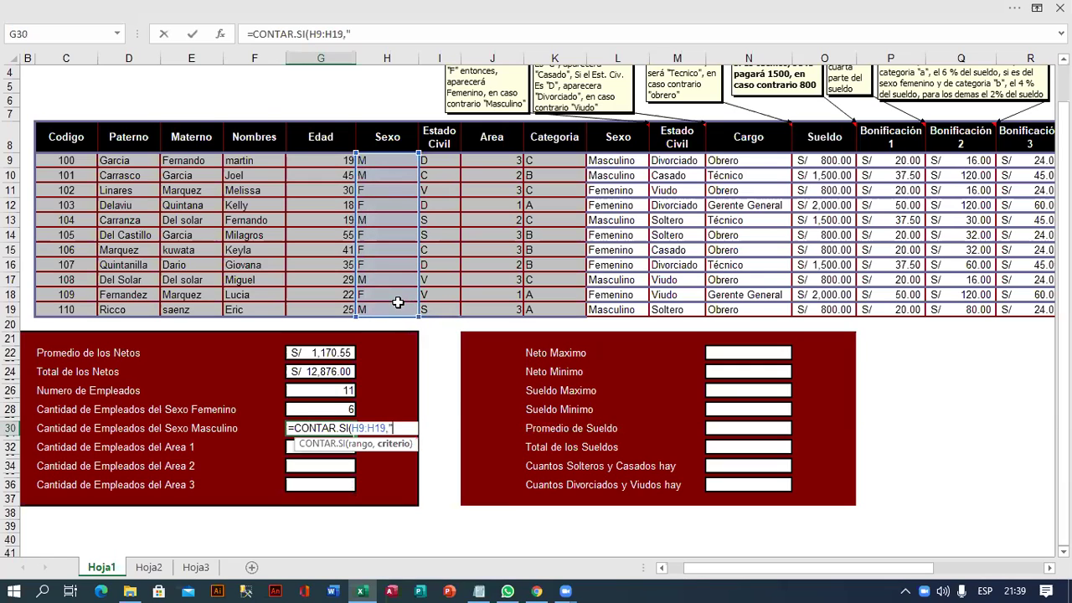
{"action": "type", "text": "M\""}
{"action": "type", "text": ")"}
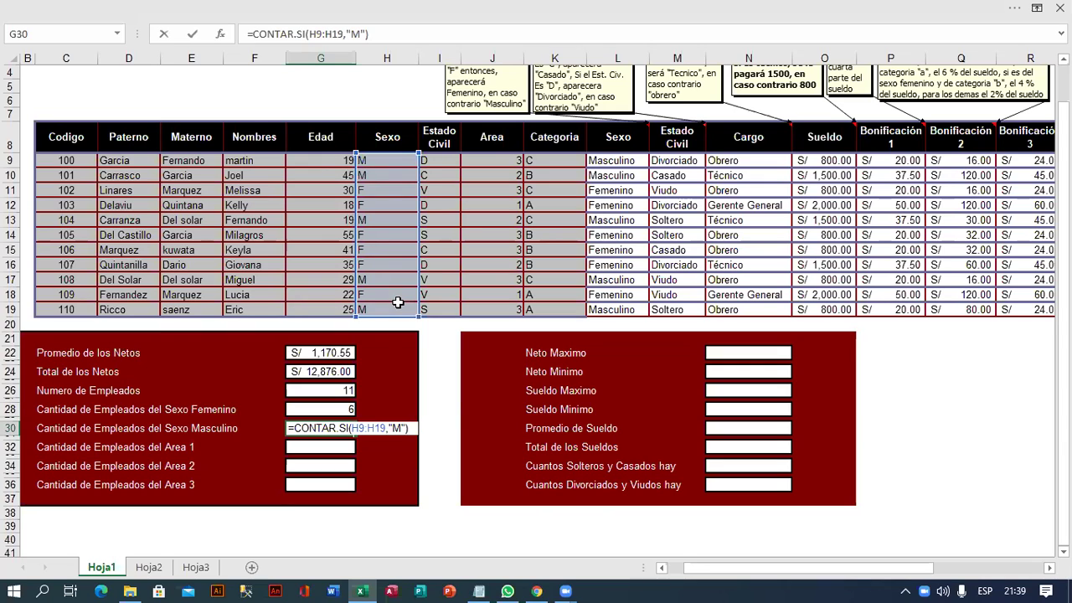
{"action": "key", "text": "Return"}
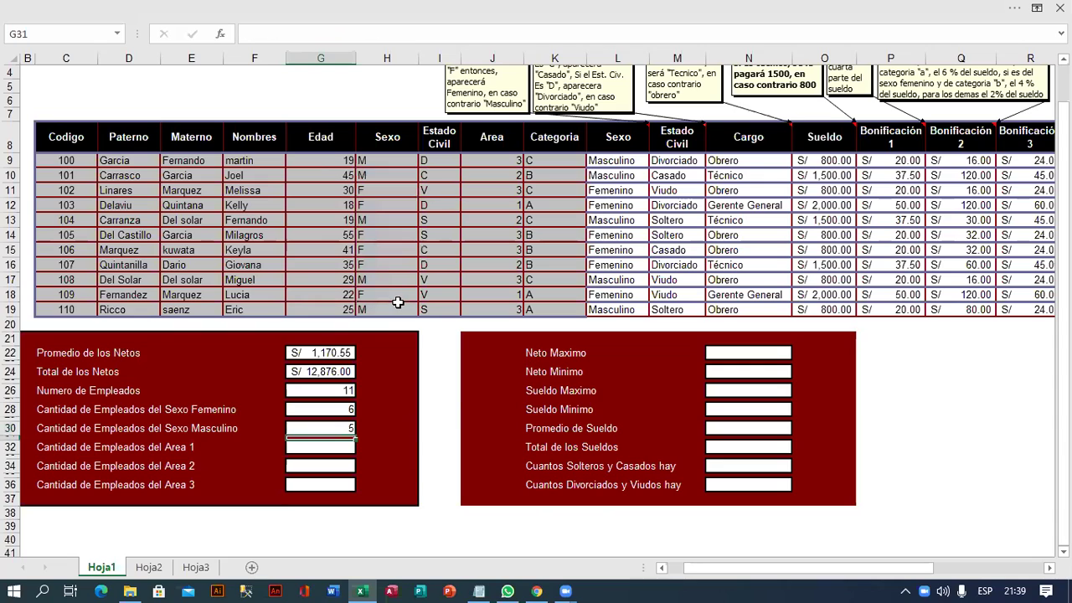
{"action": "left_click", "coordinate": [730, 464]}
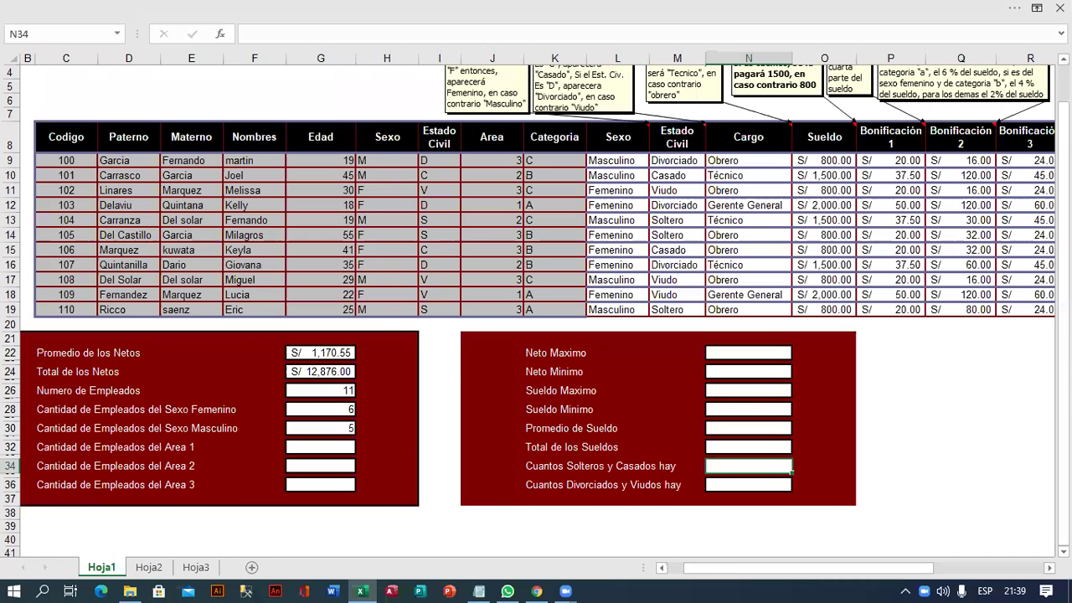
Start N34 with =CONTAR.SI(I9:I19,"S") to count the single employees
{"action": "scroll", "coordinate": [1038, 524], "scroll_direction": "right", "scroll_amount": 3}
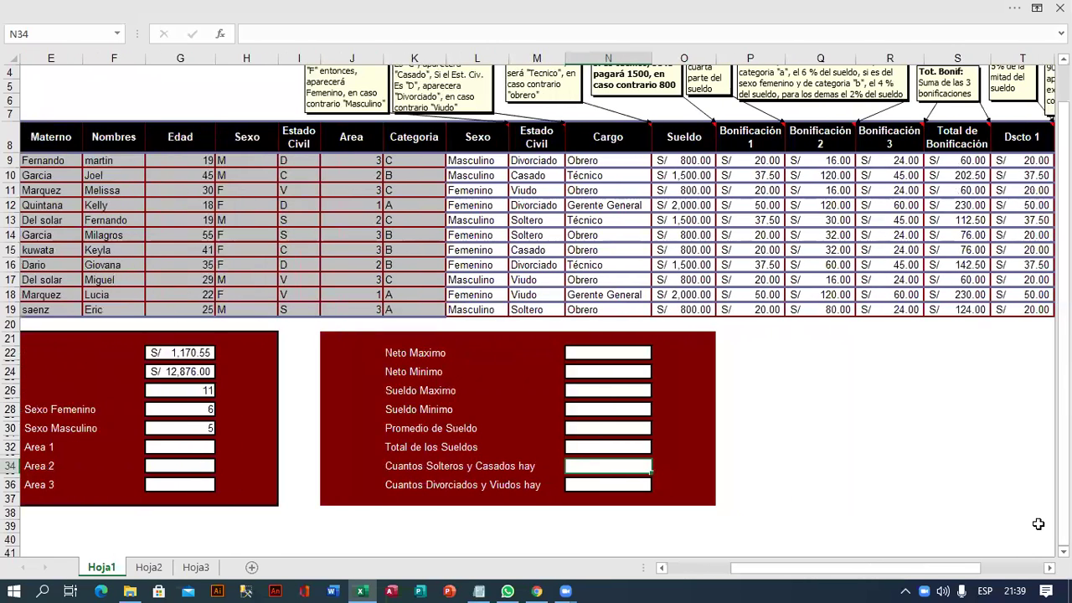
{"action": "type", "text": "=CONTAR"}
{"action": "key", "text": "Down"}
{"action": "key", "text": "Down"}
{"action": "key", "text": "Tab"}
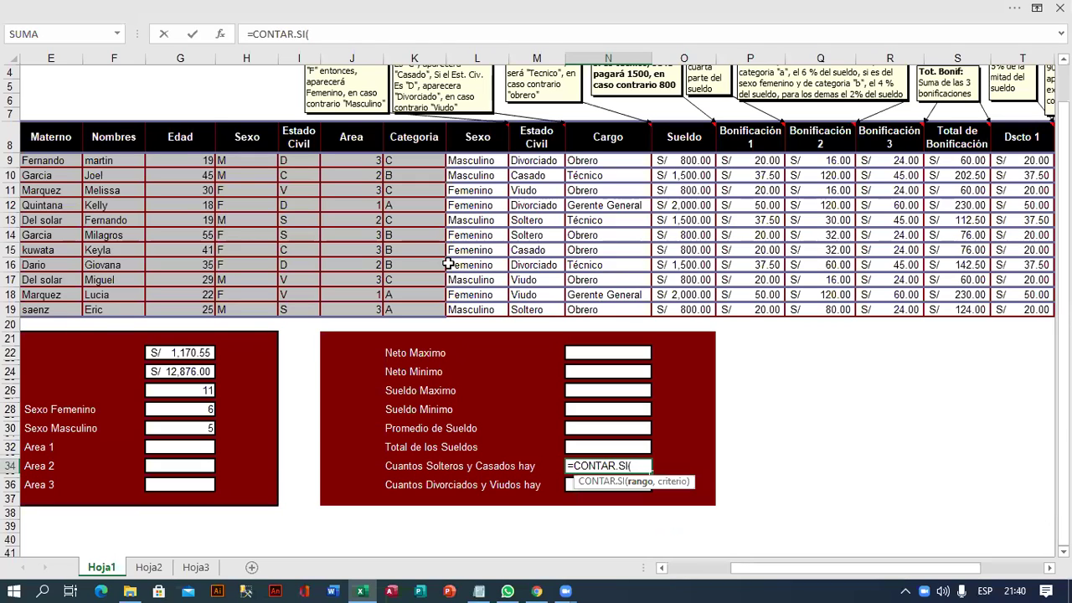
{"action": "left_click", "coordinate": [294, 158]}
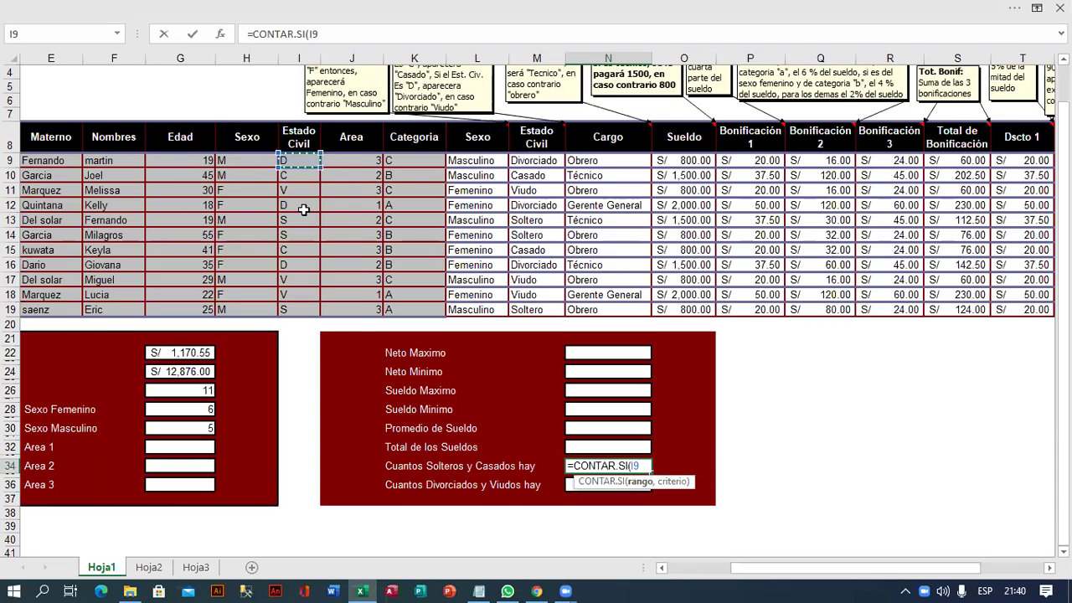
{"action": "left_click_drag", "start_coordinate": [303, 210], "coordinate": [303, 307]}
{"action": "type", "text": ",\"S\")+CONTAR"}
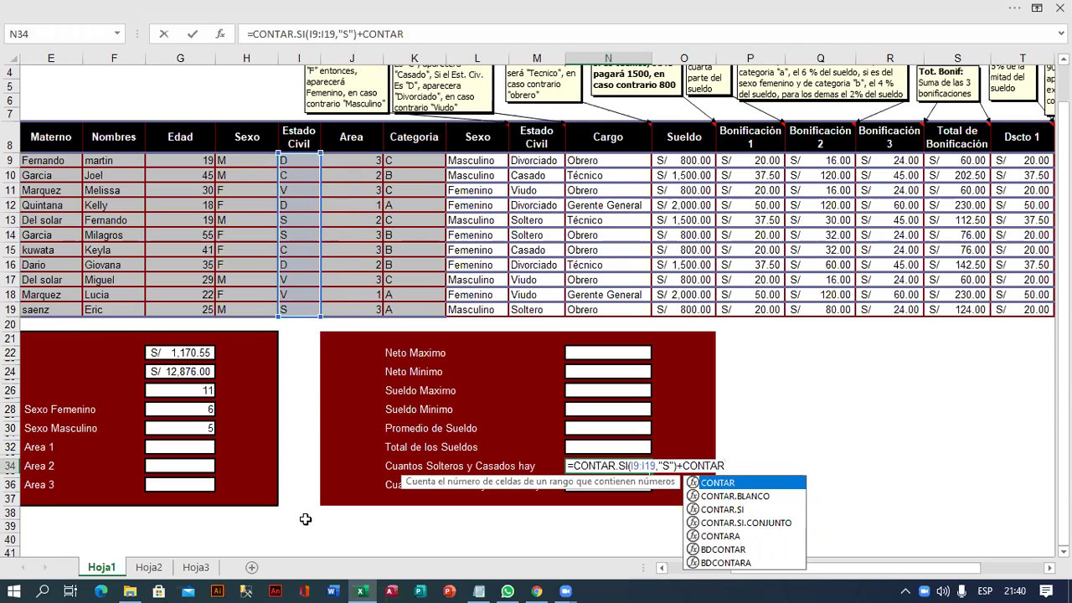
Add +CONTAR.SI(I9:I19,"C") for married employees and commit the formula, giving 5
{"action": "key", "text": "Down"}
{"action": "key", "text": "Down"}
{"action": "key", "text": "Tab"}
{"action": "left_click_drag", "start_coordinate": [305, 156], "coordinate": [301, 307]}
{"action": "type", "text": ",\""}
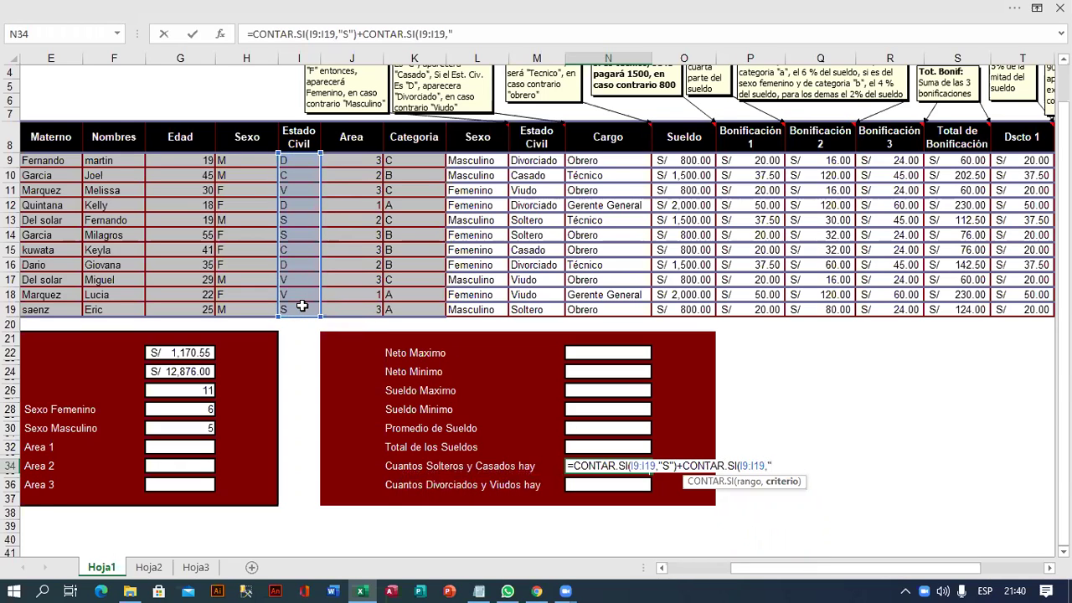
{"action": "type", "text": "C\""}
{"action": "type", "text": ")"}
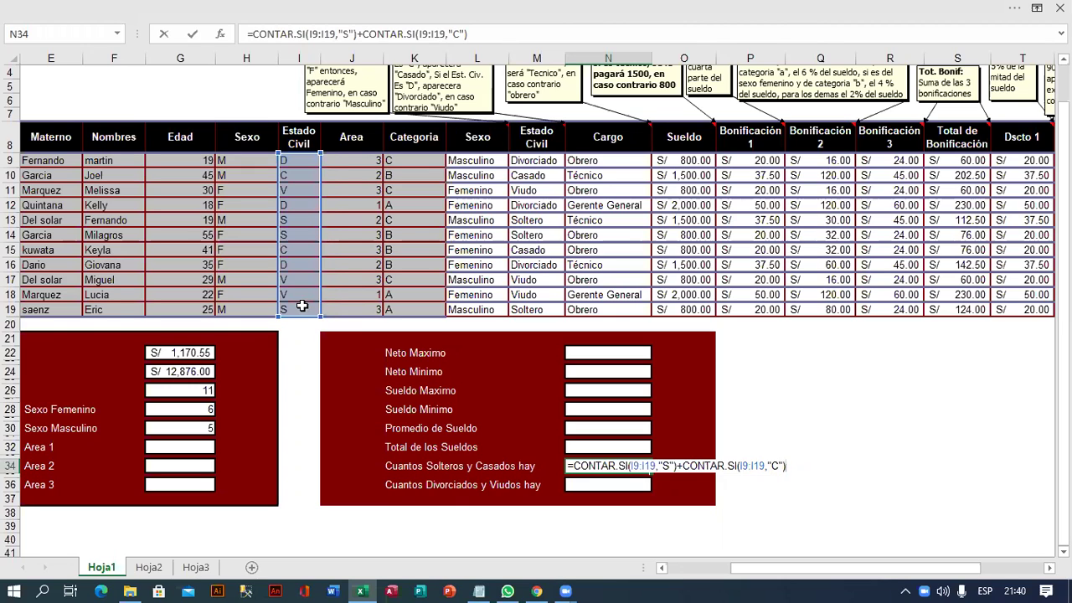
{"action": "key", "text": "Return"}
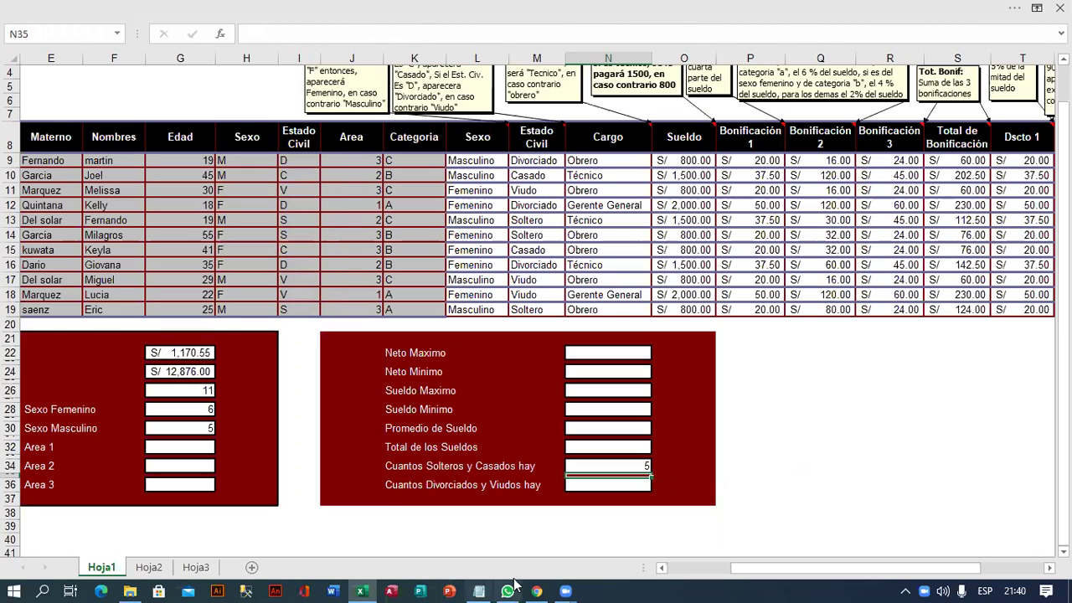
{"action": "left_click", "coordinate": [551, 584]}
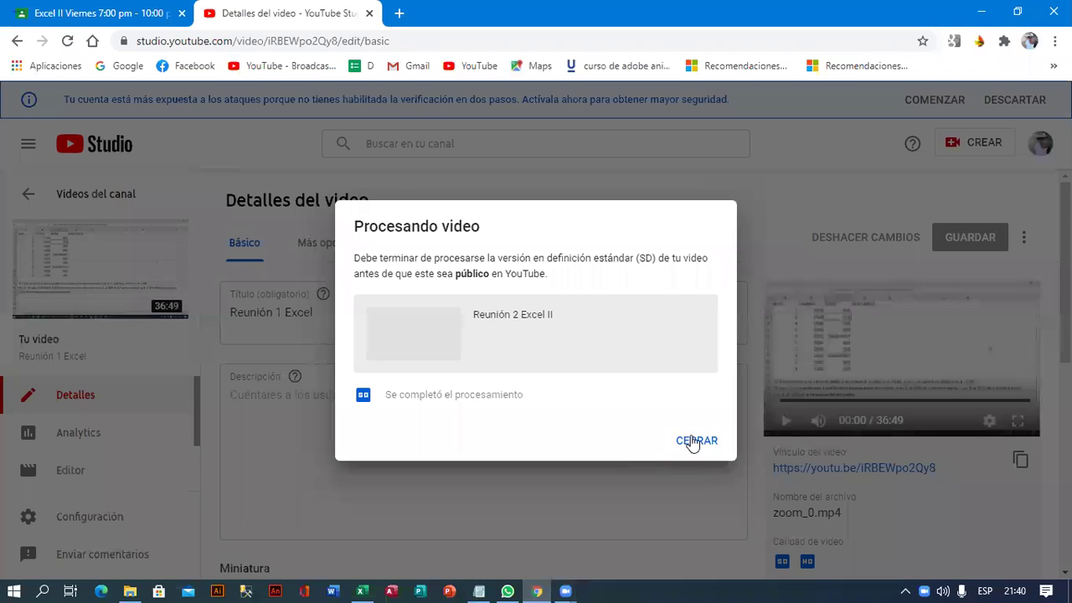
Dismiss the processing notice and copy the Reunión 2 Excel II link from the channel videos
{"action": "left_click", "coordinate": [694, 443]}
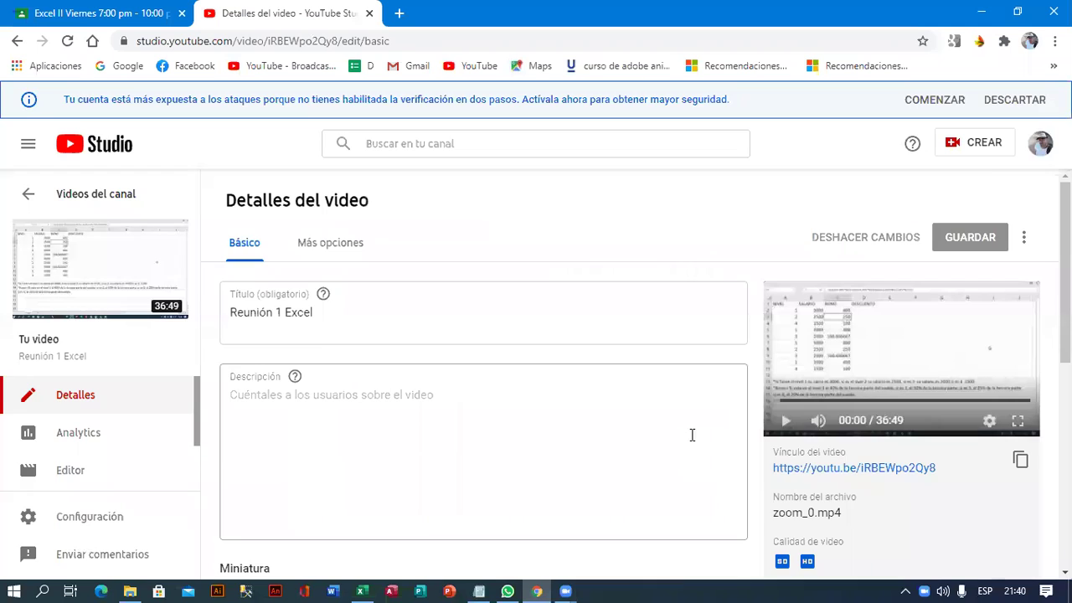
{"action": "left_click", "coordinate": [117, 201]}
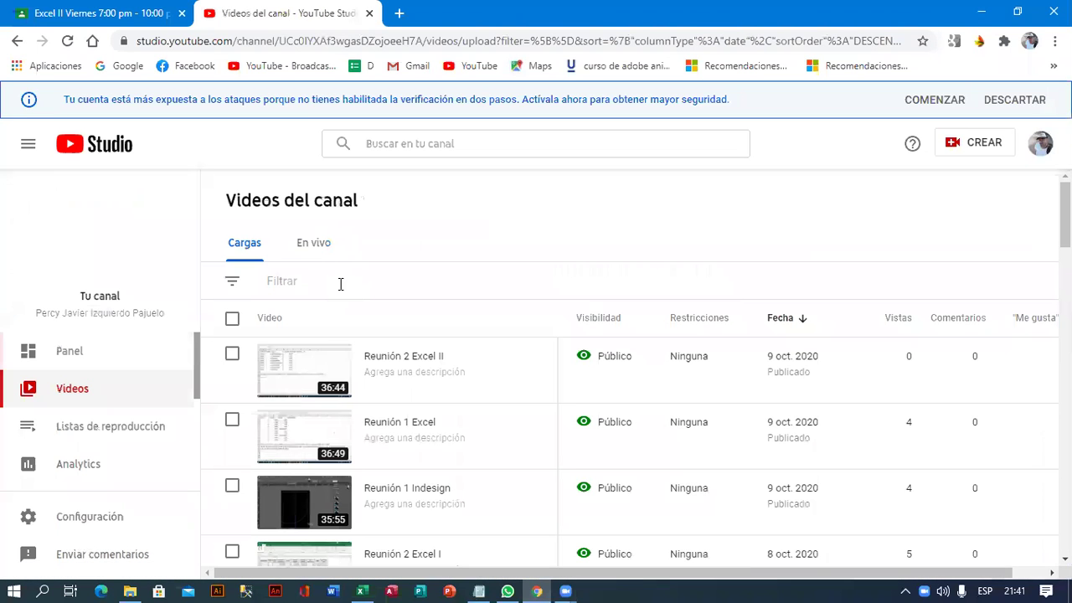
{"action": "left_click", "coordinate": [301, 366]}
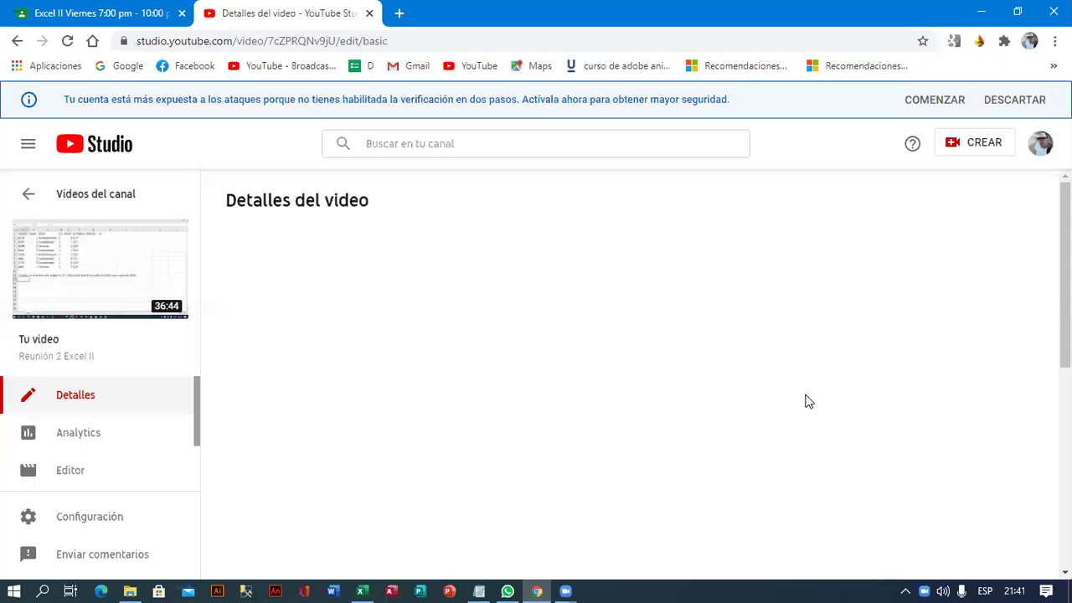
{"action": "left_click", "coordinate": [1020, 460]}
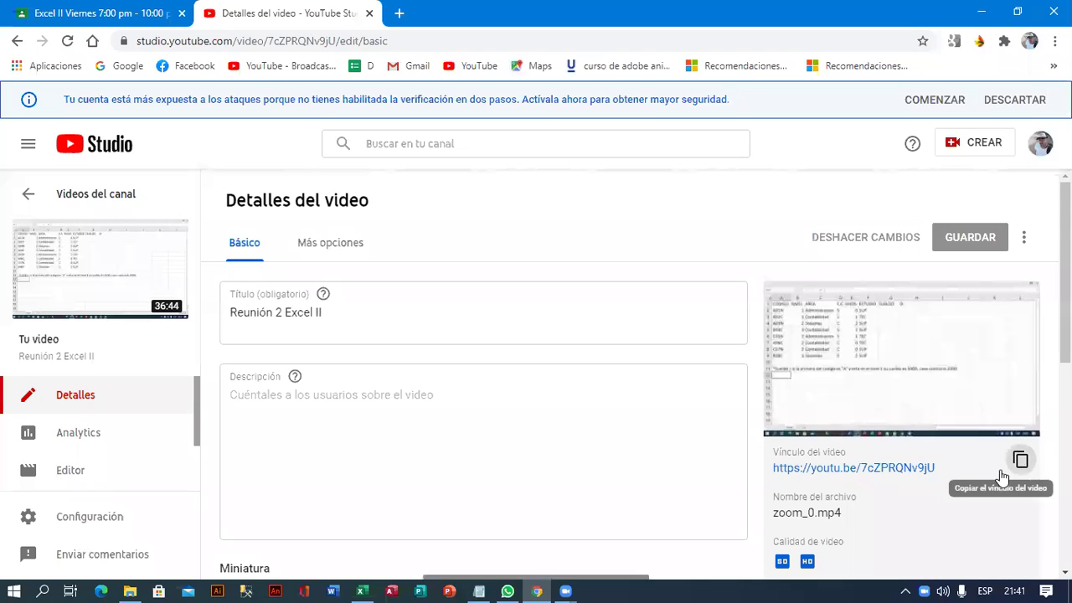
{"action": "left_click", "coordinate": [509, 591]}
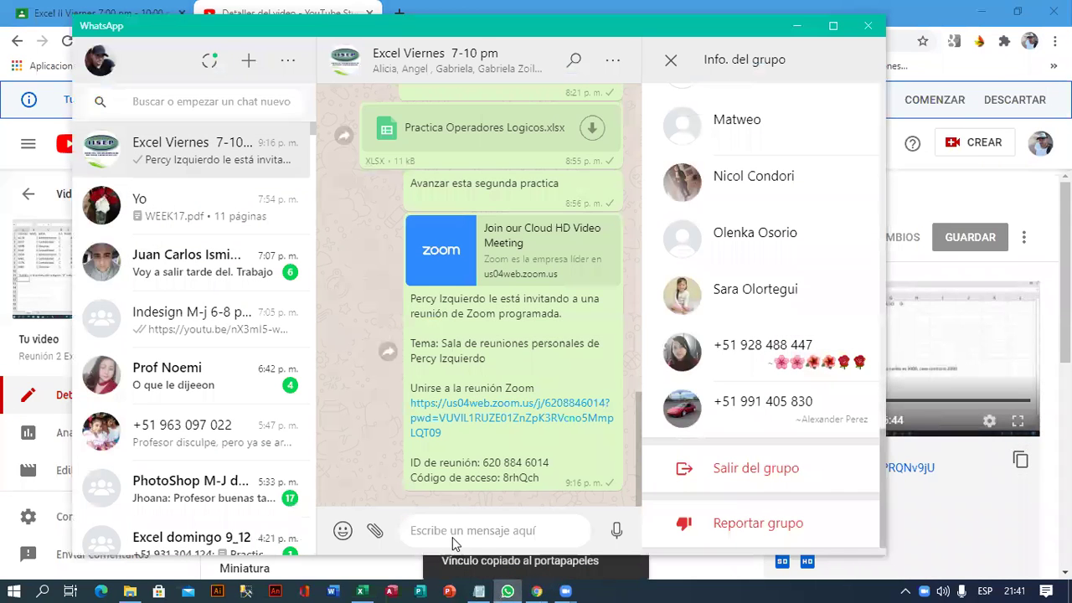
Paste and send the video link in the Excel Viernes 7-10 pm group, then minimize WhatsApp
{"action": "left_click", "coordinate": [455, 528]}
{"action": "key", "text": "ctrl+v"}
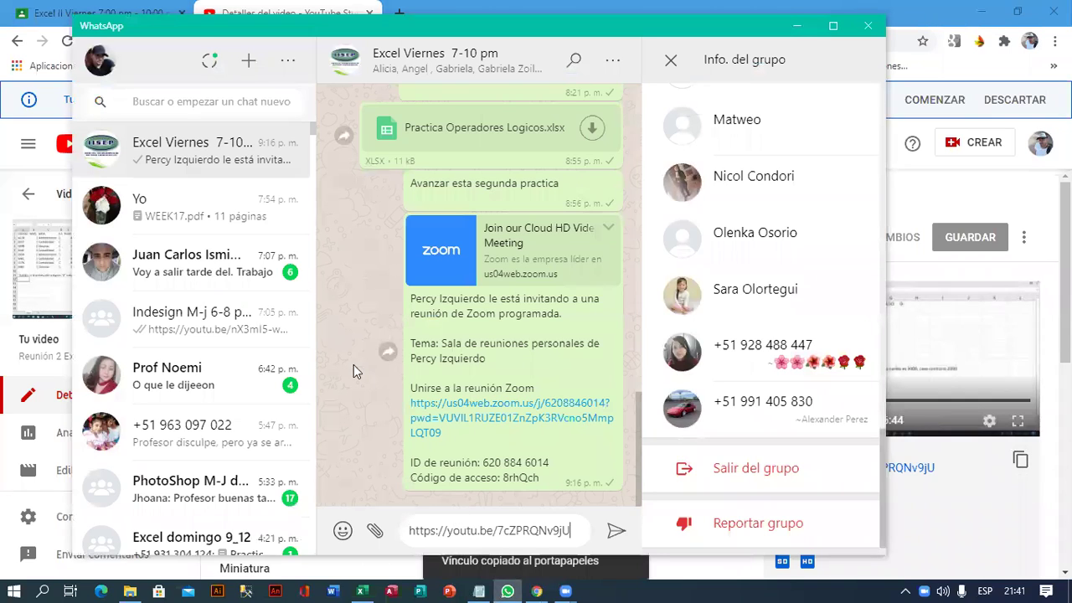
{"action": "left_click", "coordinate": [616, 536]}
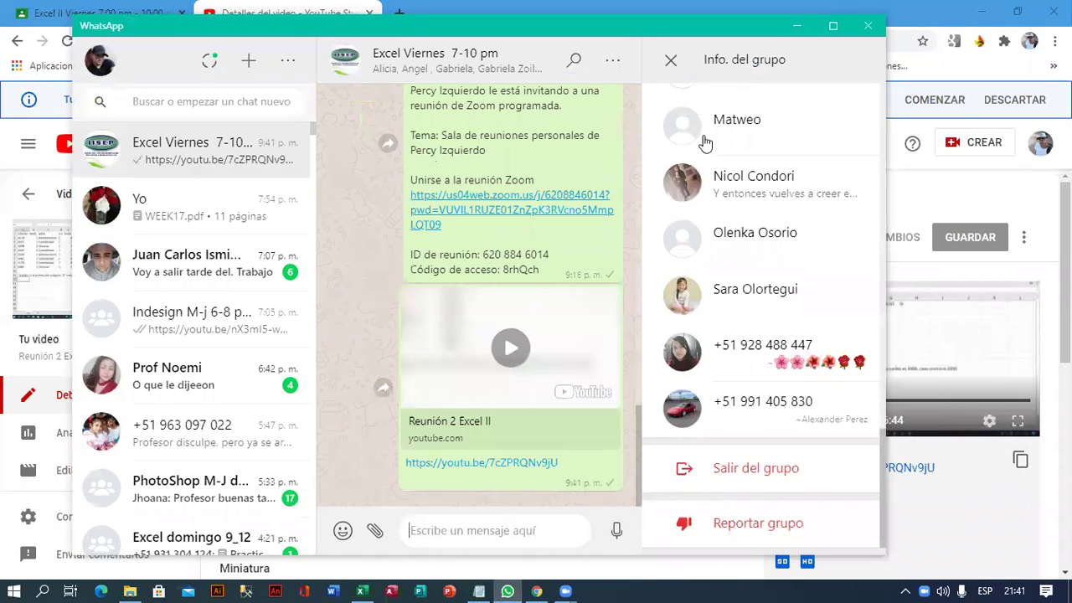
{"action": "left_click", "coordinate": [796, 26]}
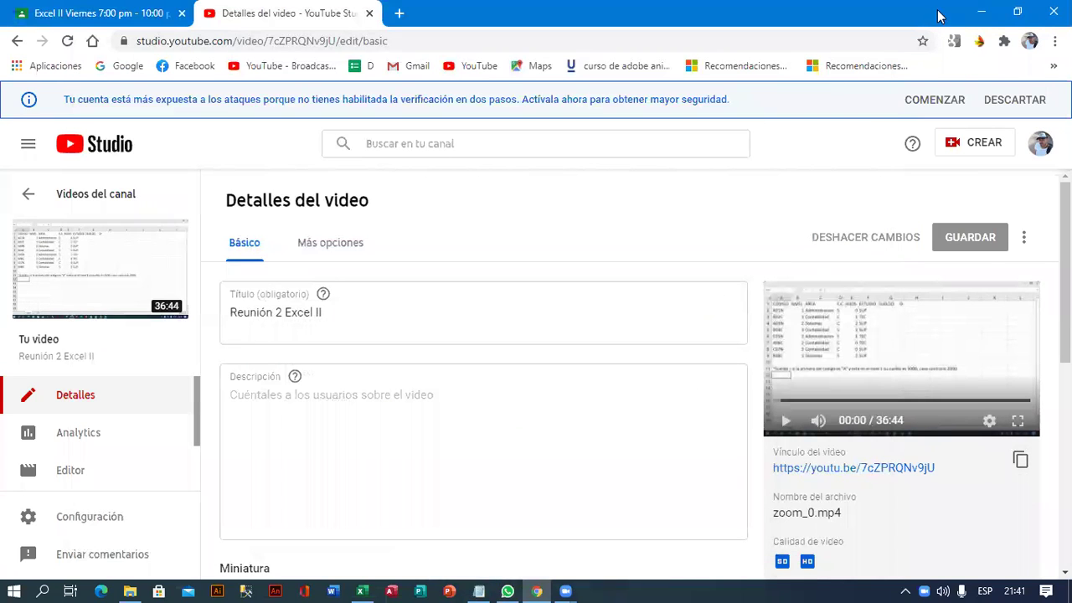
Switch back to Excel's Hoja1 and scroll back to column A to view the table and summaries
{"action": "key", "text": "alt+Tab"}
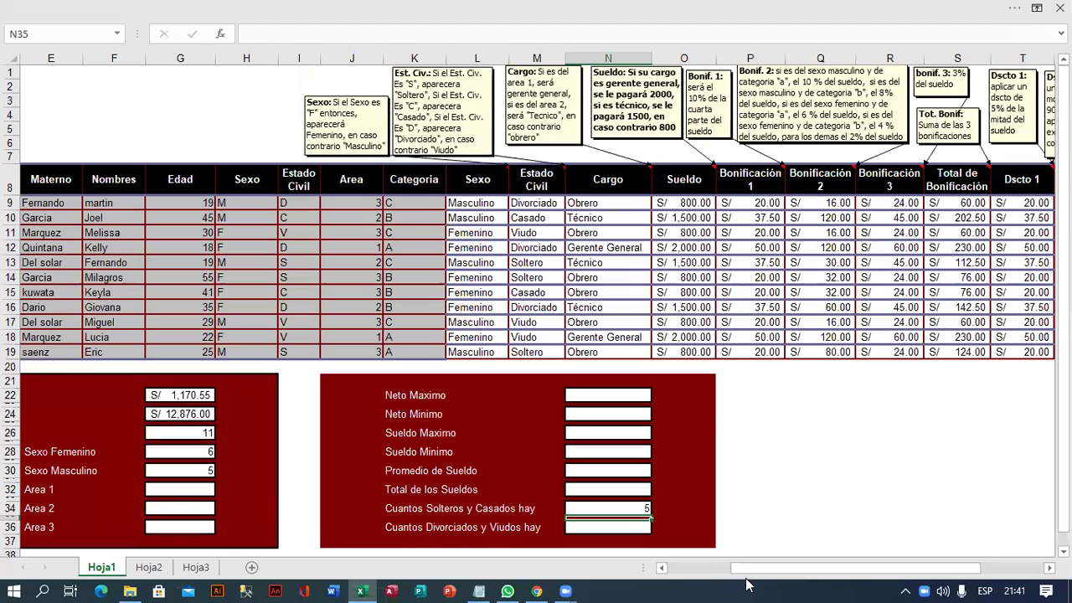
{"action": "left_click", "coordinate": [193, 569]}
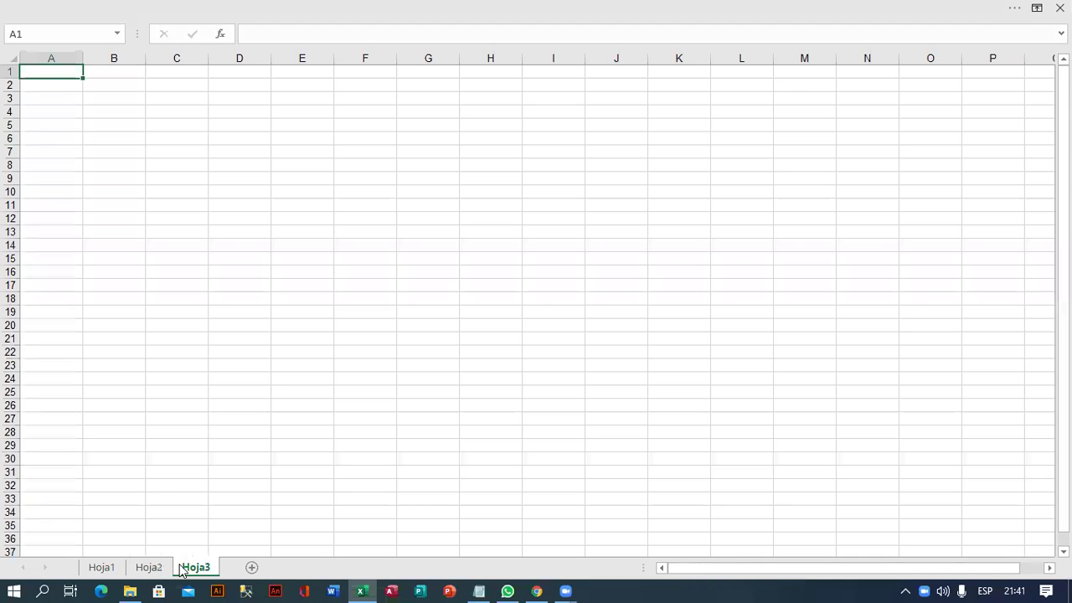
{"action": "left_click", "coordinate": [101, 567]}
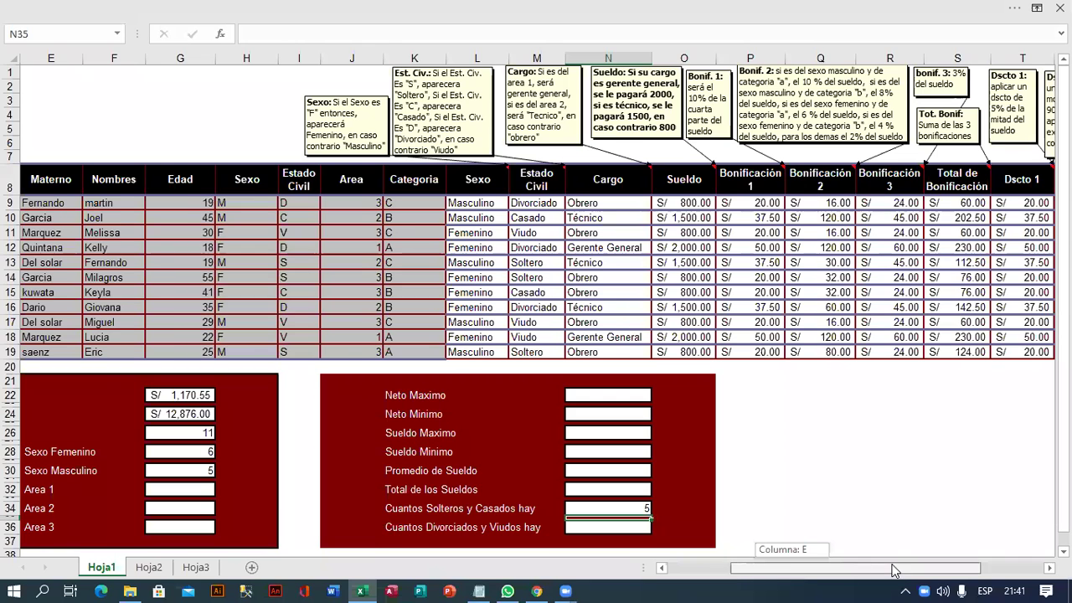
{"action": "left_click_drag", "start_coordinate": [794, 571], "coordinate": [858, 571]}
{"action": "scroll", "coordinate": [826, 461], "scroll_direction": "down", "scroll_amount": 1}
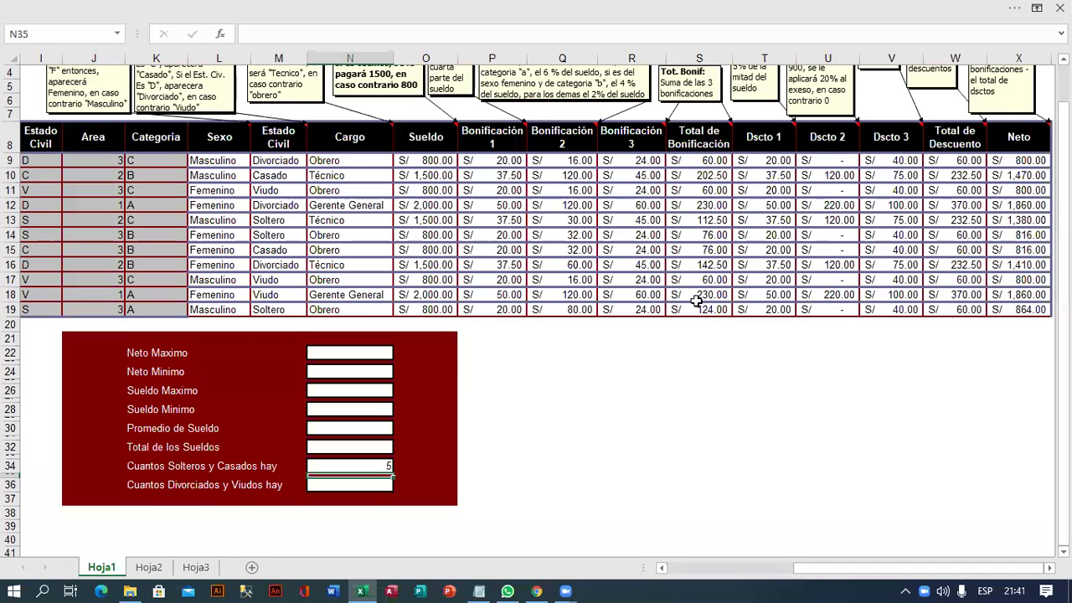
{"action": "mouse_move", "coordinate": [804, 571]}
{"action": "left_mouse_down"}
{"action": "mouse_move", "coordinate": [790, 571]}
{"action": "mouse_move", "coordinate": [813, 572]}
{"action": "left_mouse_up"}
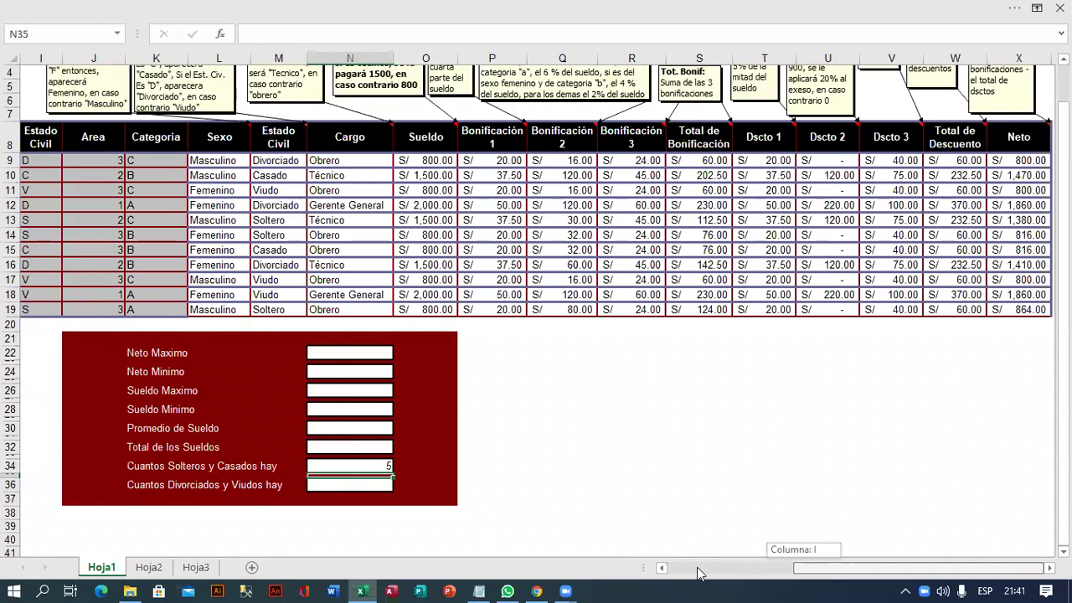
{"action": "left_click_drag", "start_coordinate": [813, 571], "coordinate": [699, 571]}
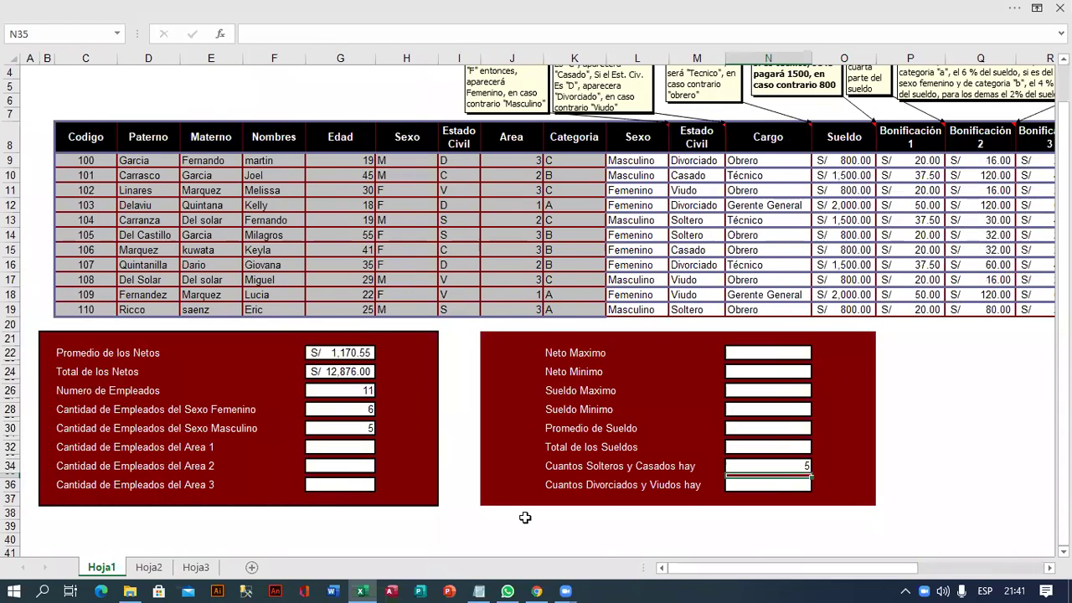